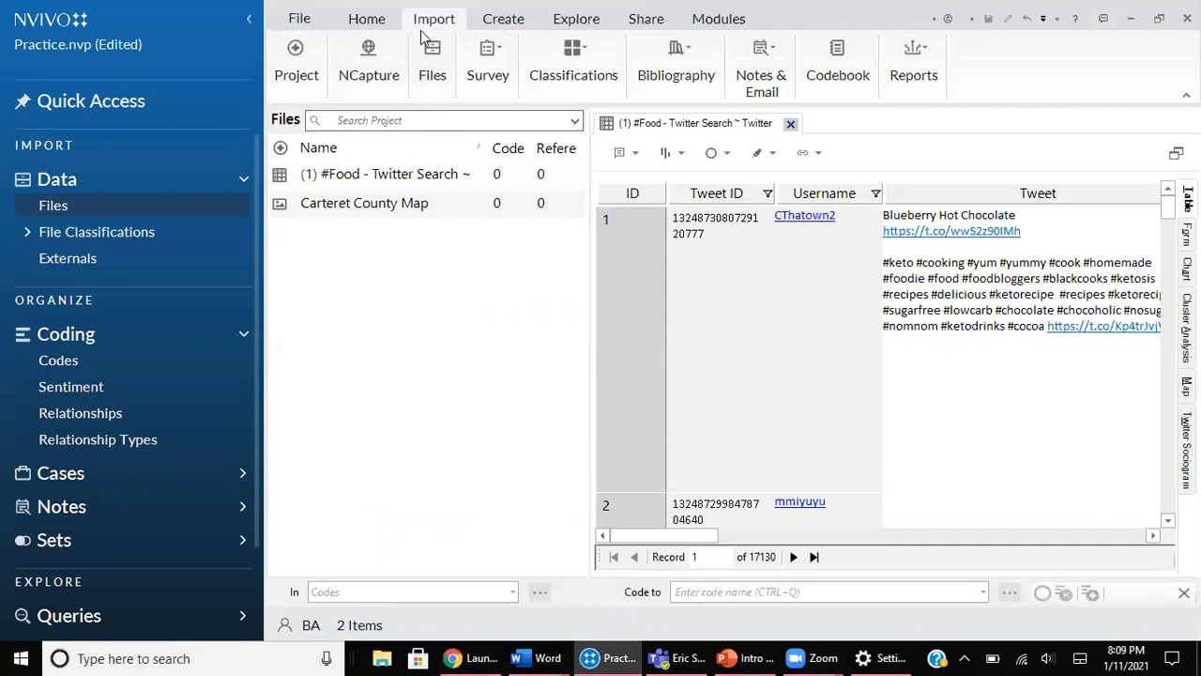
Try excluding the #food2 and #food Facebook captures from an NCapture import, and cancel the import.
click(369, 58)
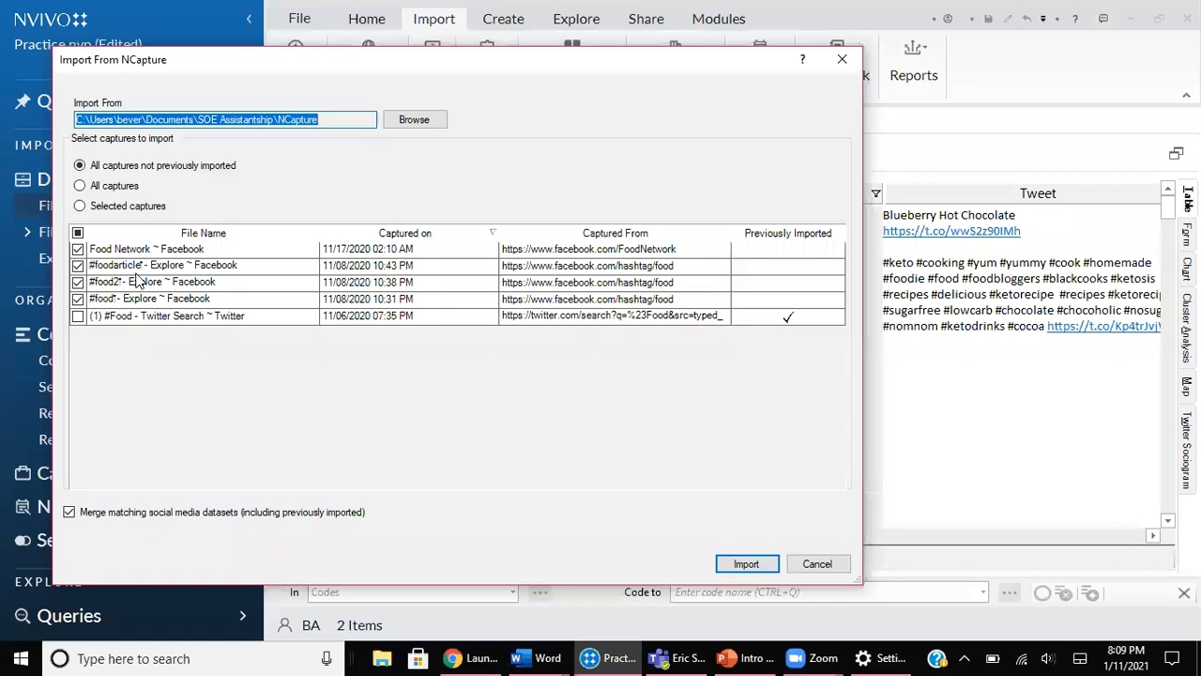
click(77, 284)
click(78, 282)
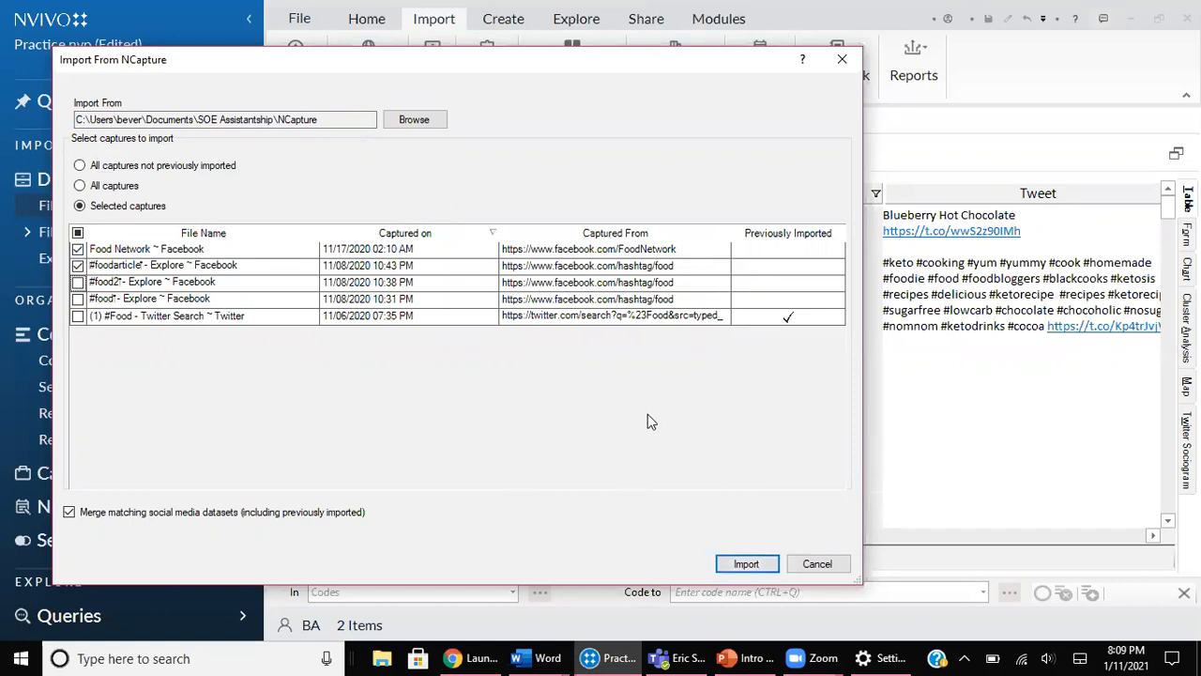
click(816, 566)
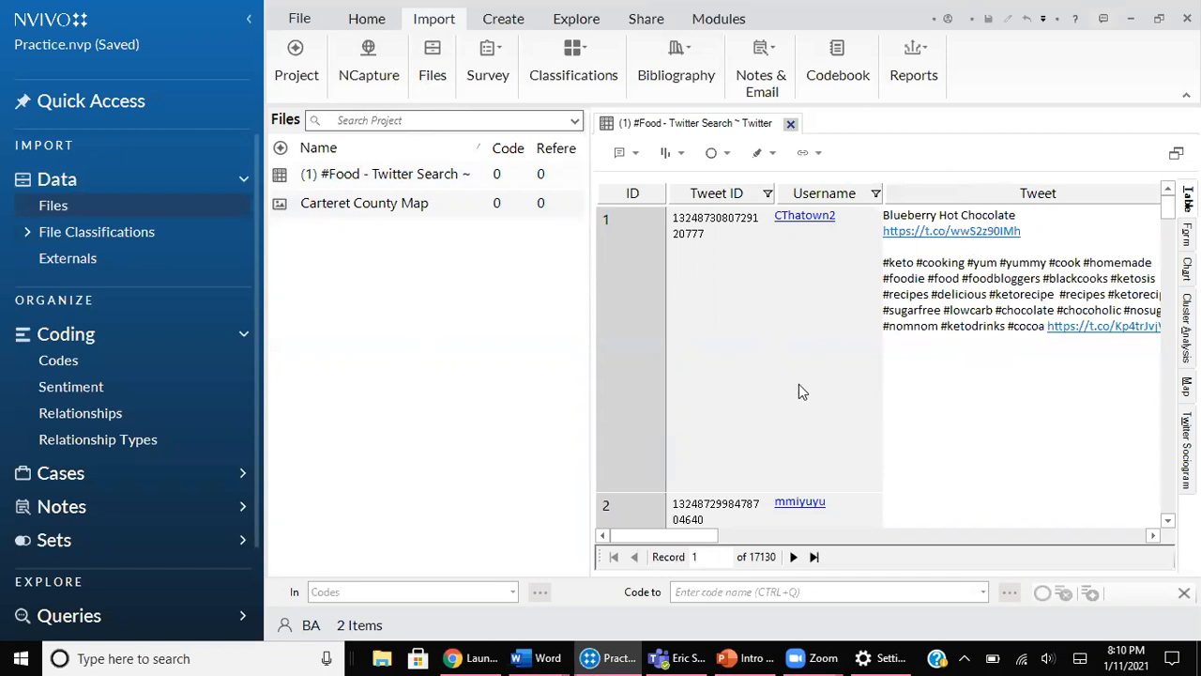
Look through the #Food Twitter dataset's table, covering the tweet rows and the tweet type, retweet and hashtag columns.
scroll(786, 426, down, 3)
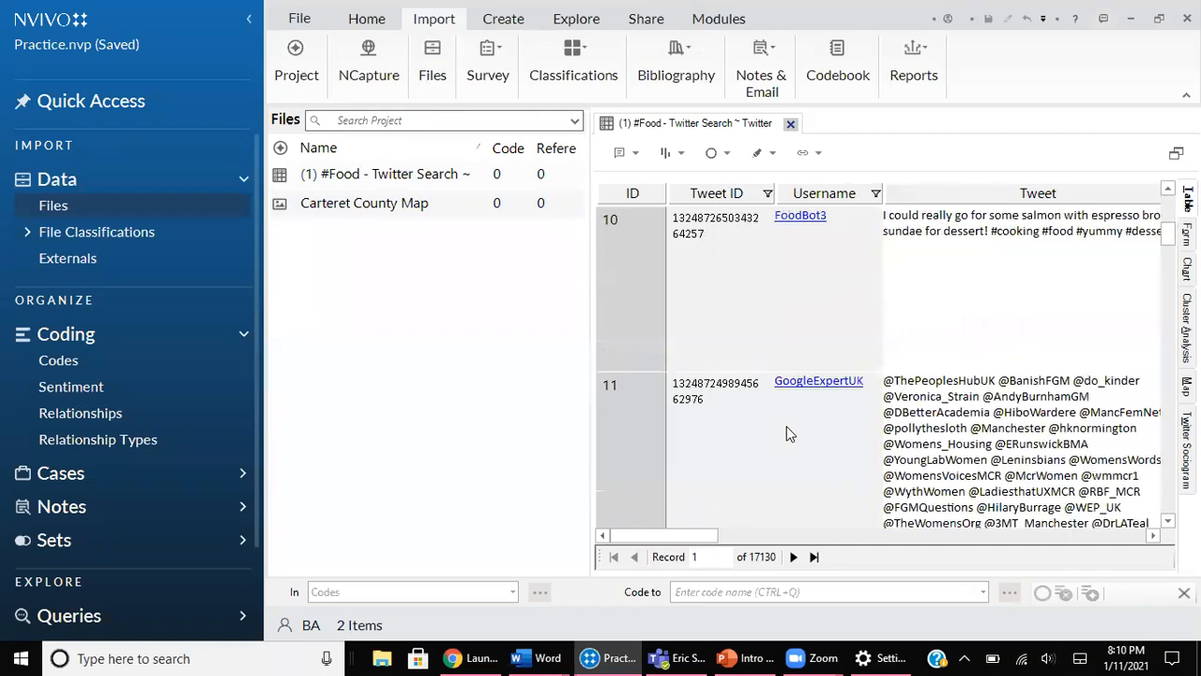
scroll(786, 426, down, 1)
scroll(786, 432, down, 3)
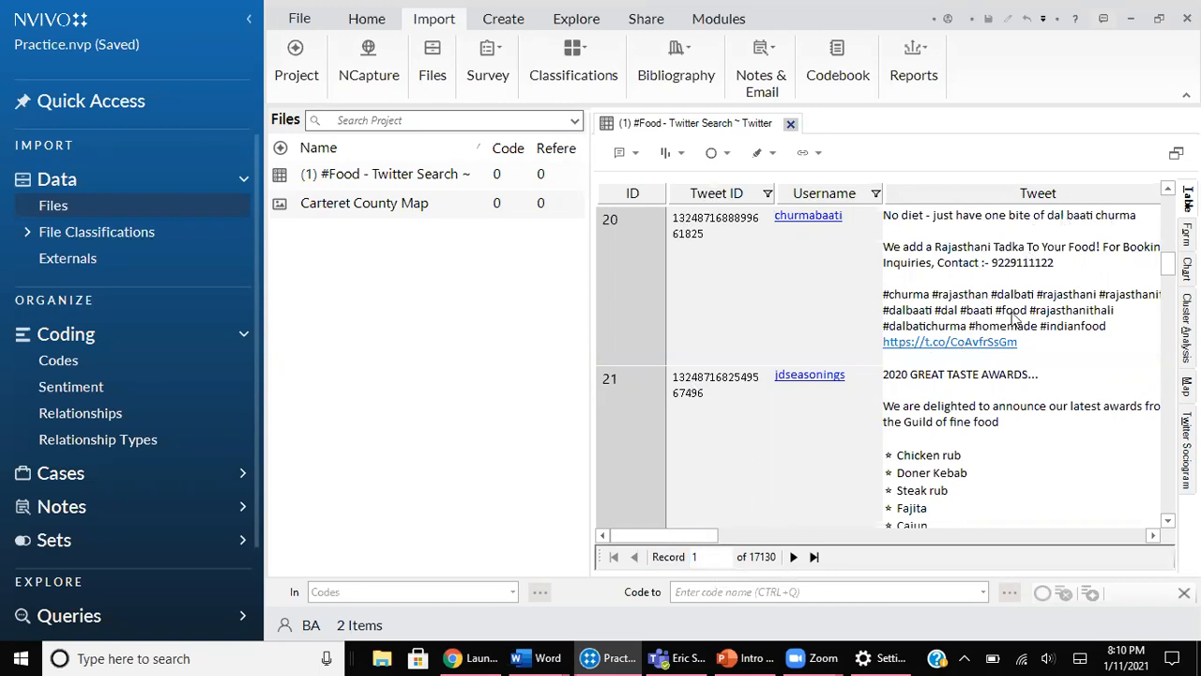
drag(674, 539, 798, 480)
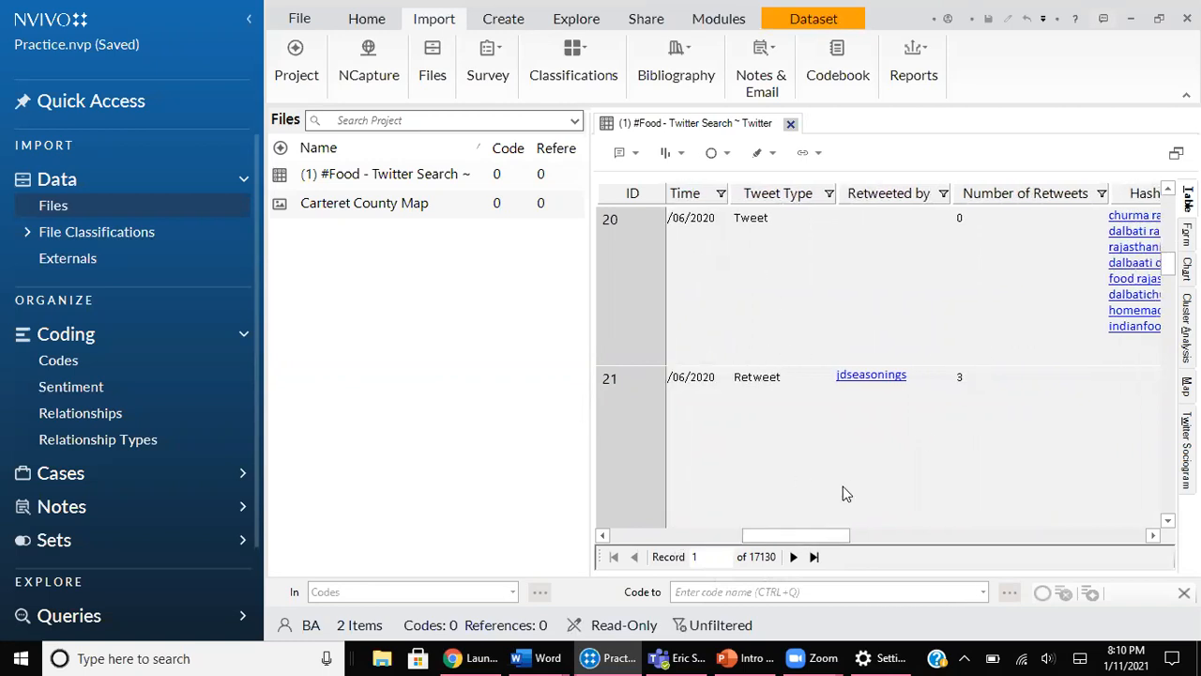
drag(820, 542, 680, 528)
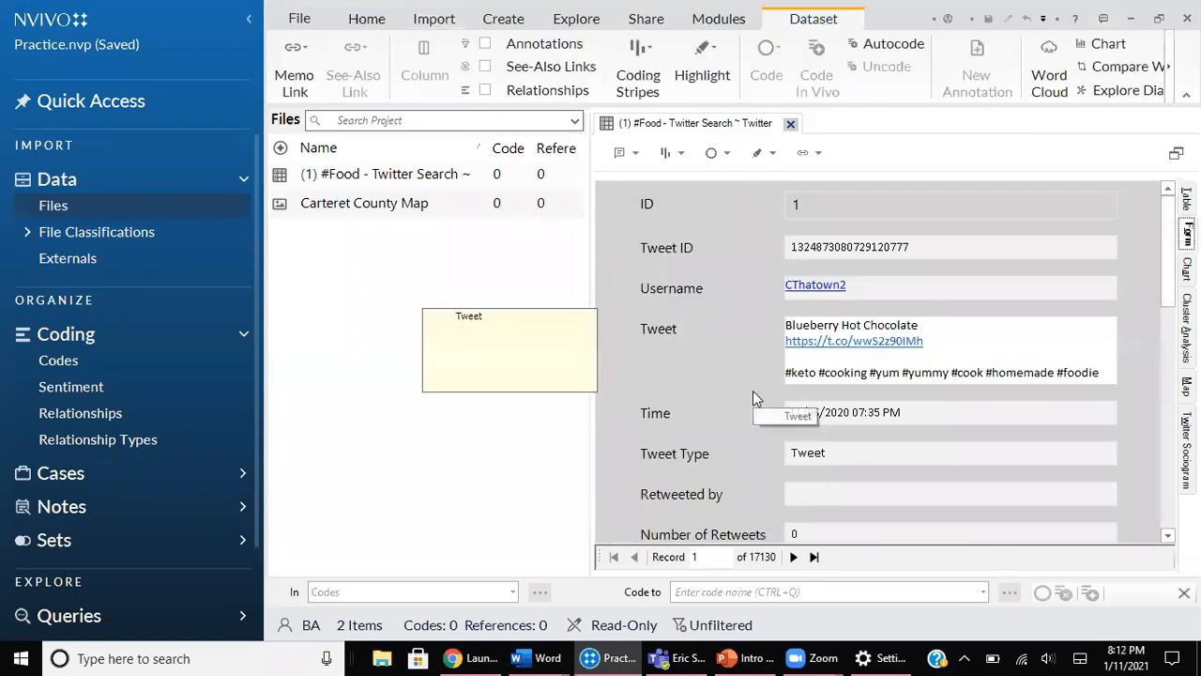
Examine the fields of the first tweet record in the dataset's Form view.
scroll(982, 328, down, 5)
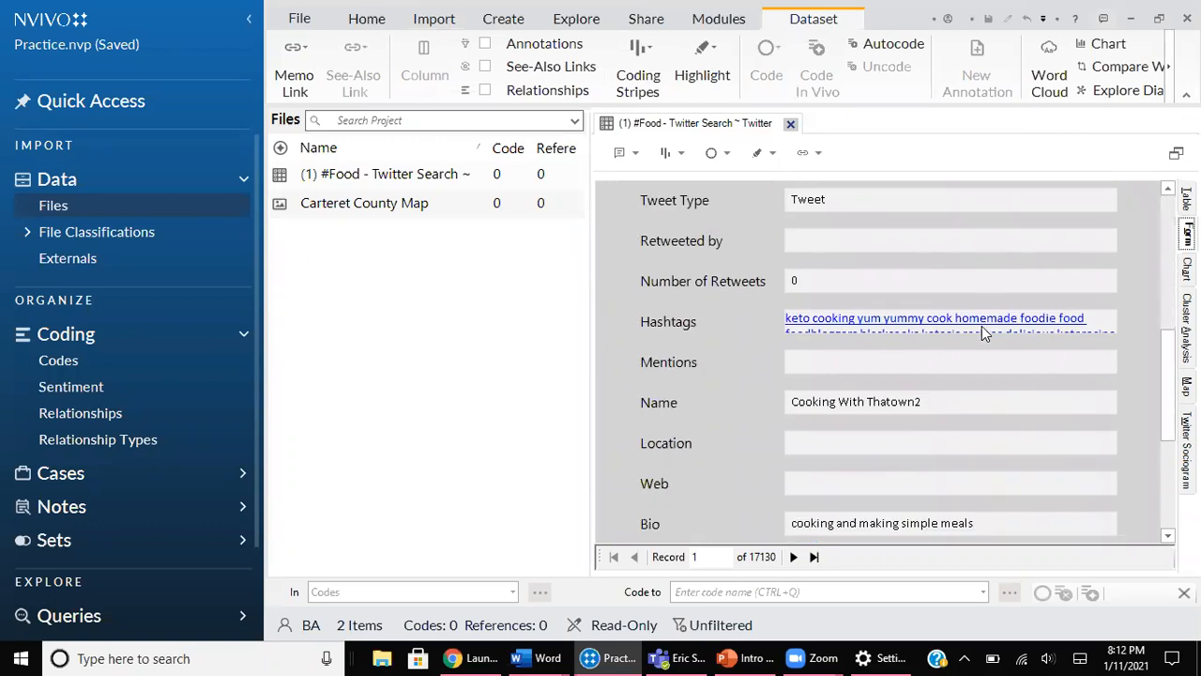
scroll(982, 326, up, 5)
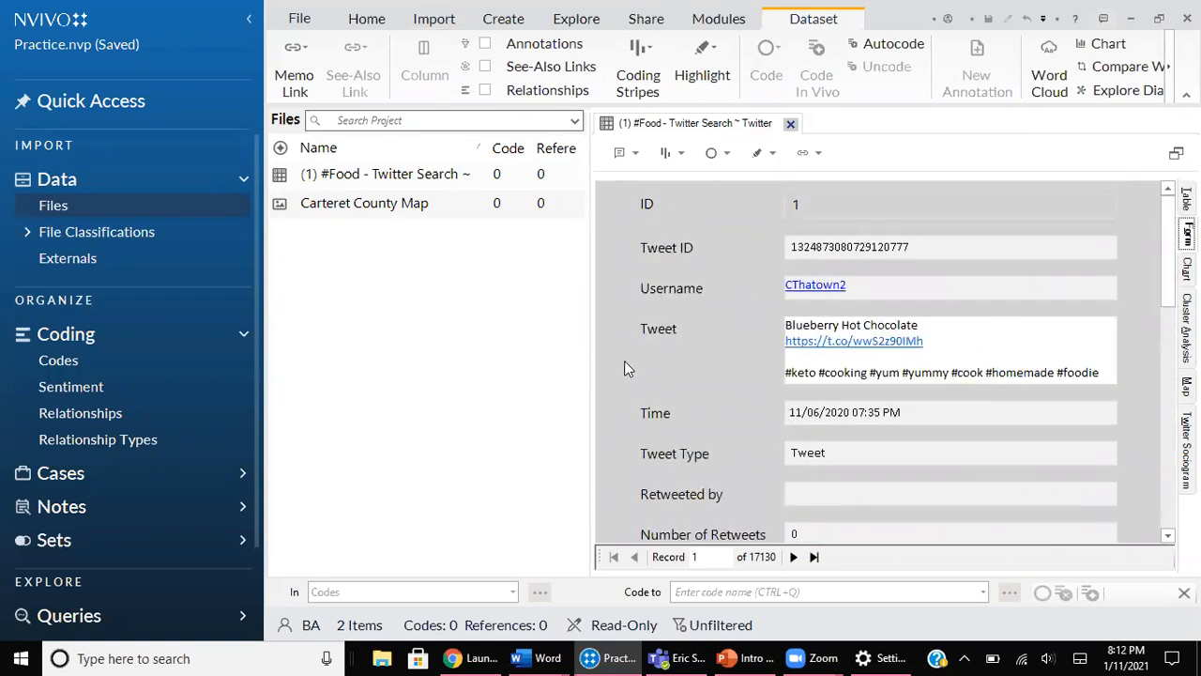
scroll(956, 469, down, 2)
scroll(956, 469, up, 2)
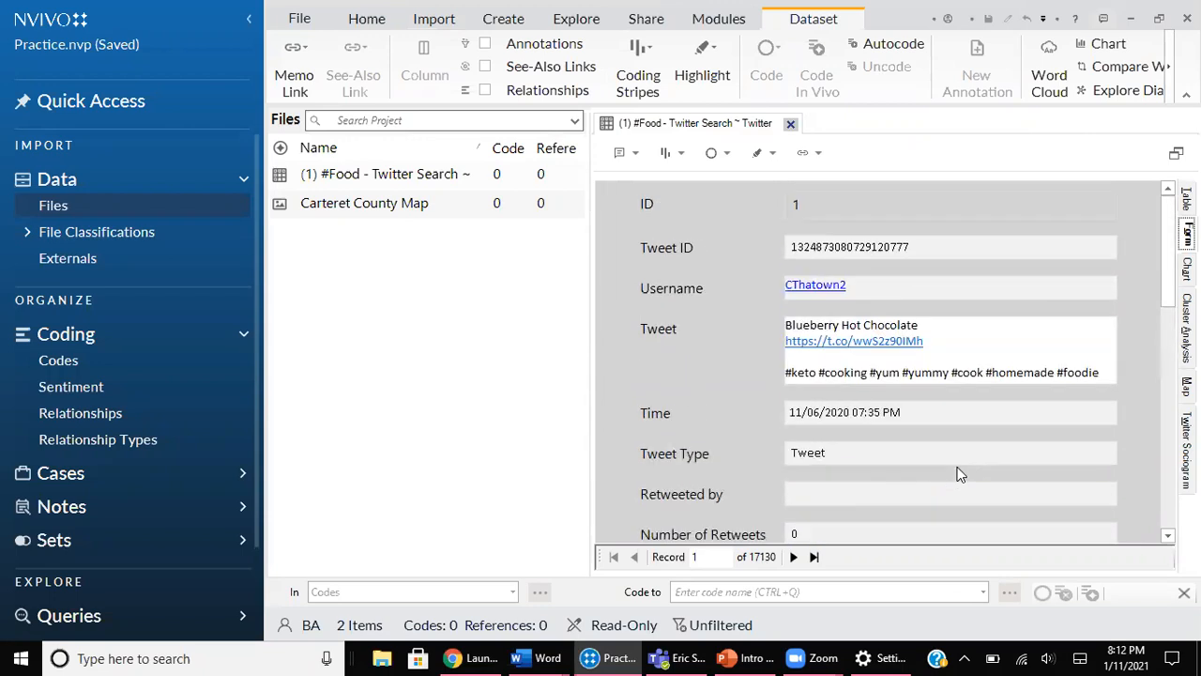
Go to record 2 of the dataset and examine all of its fields.
click(794, 557)
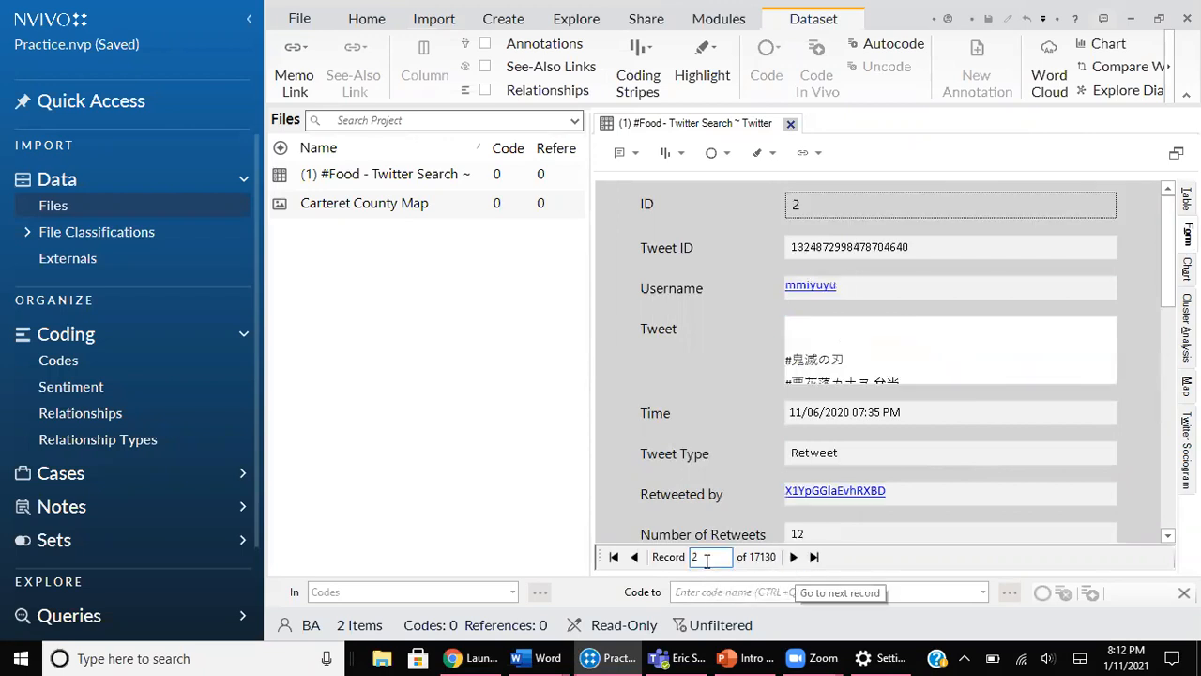
scroll(863, 396, down, 1)
scroll(863, 396, down, 4)
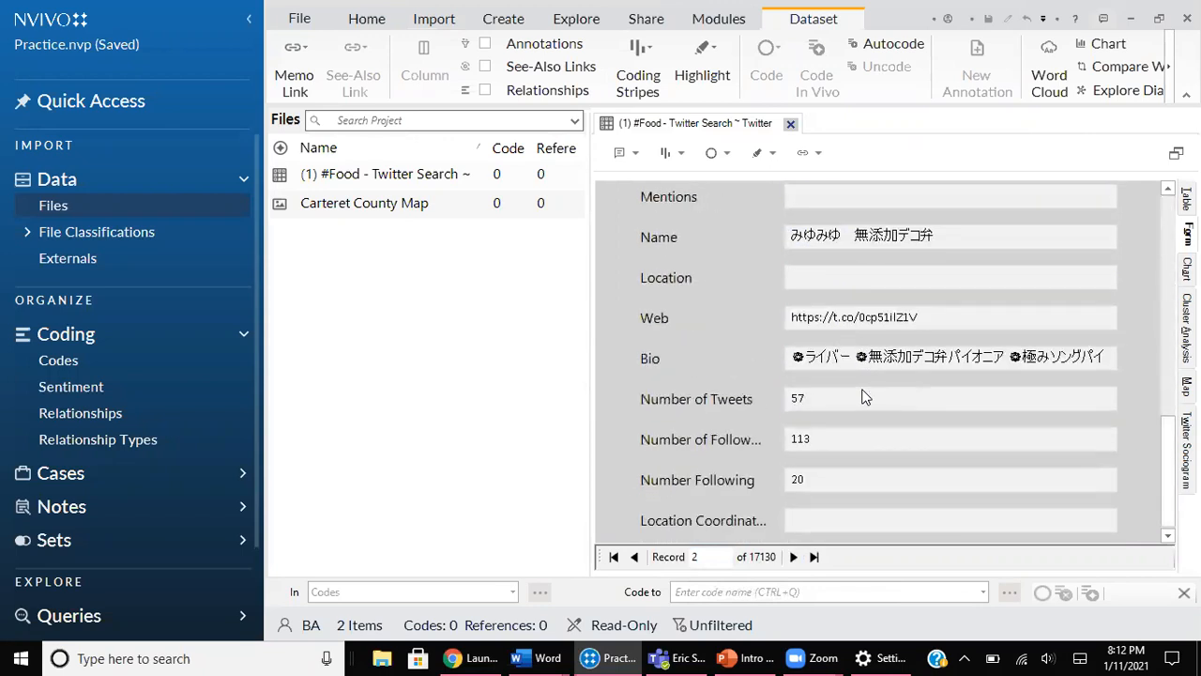
scroll(863, 396, up, 5)
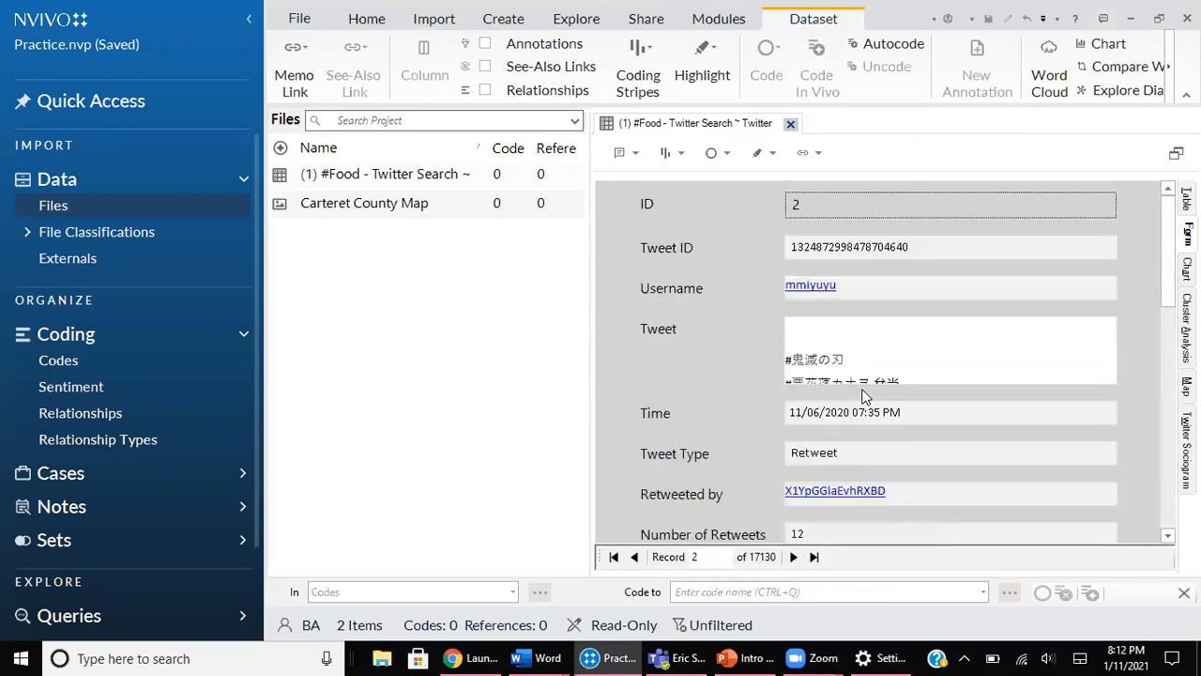
Chart the Twitter dataset and review its axis data and chart type options, keeping user names against number of references.
click(1187, 270)
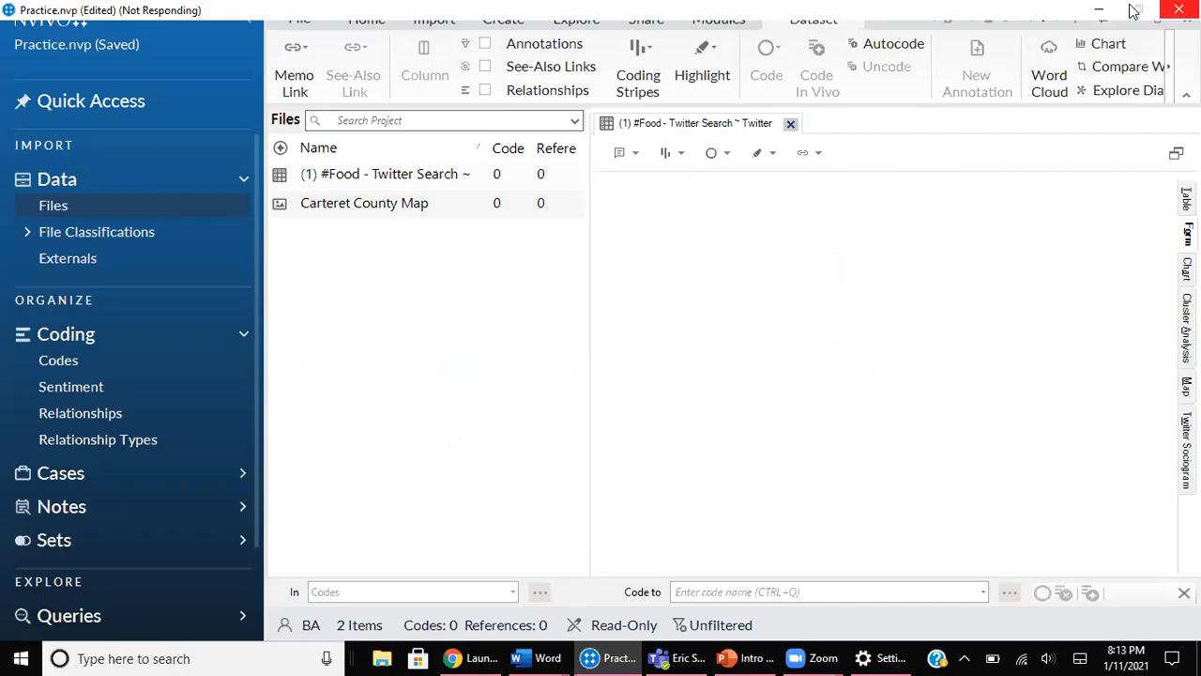
key(ctrl+alt+Delete)
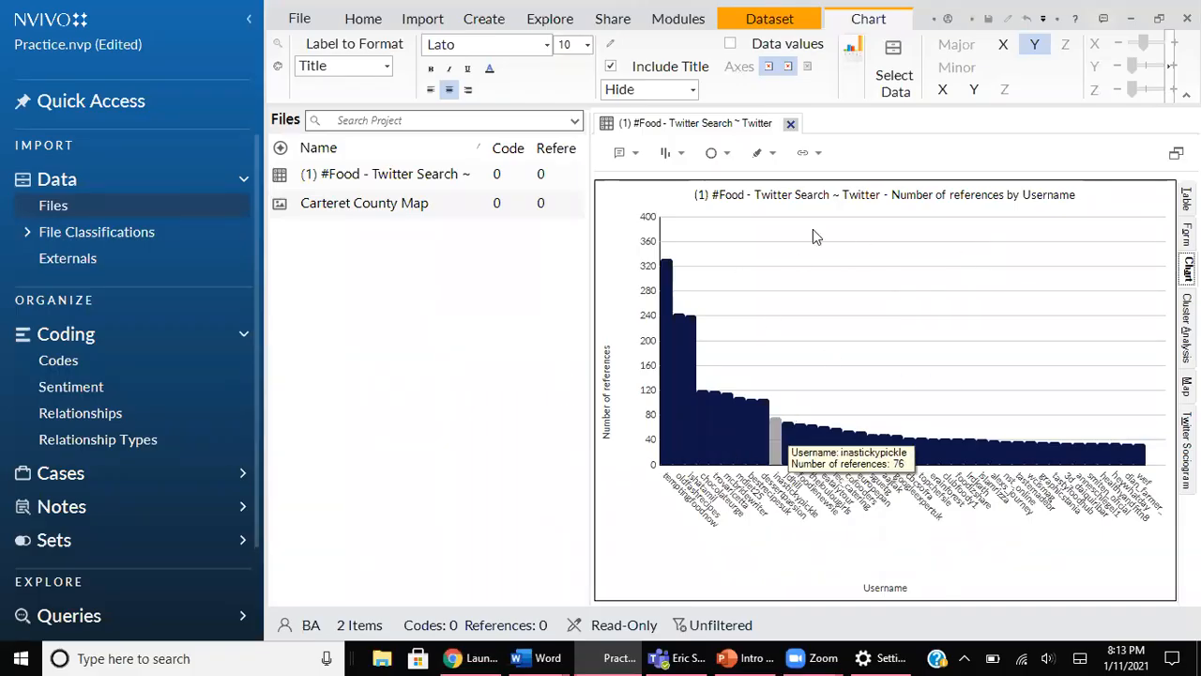
click(887, 61)
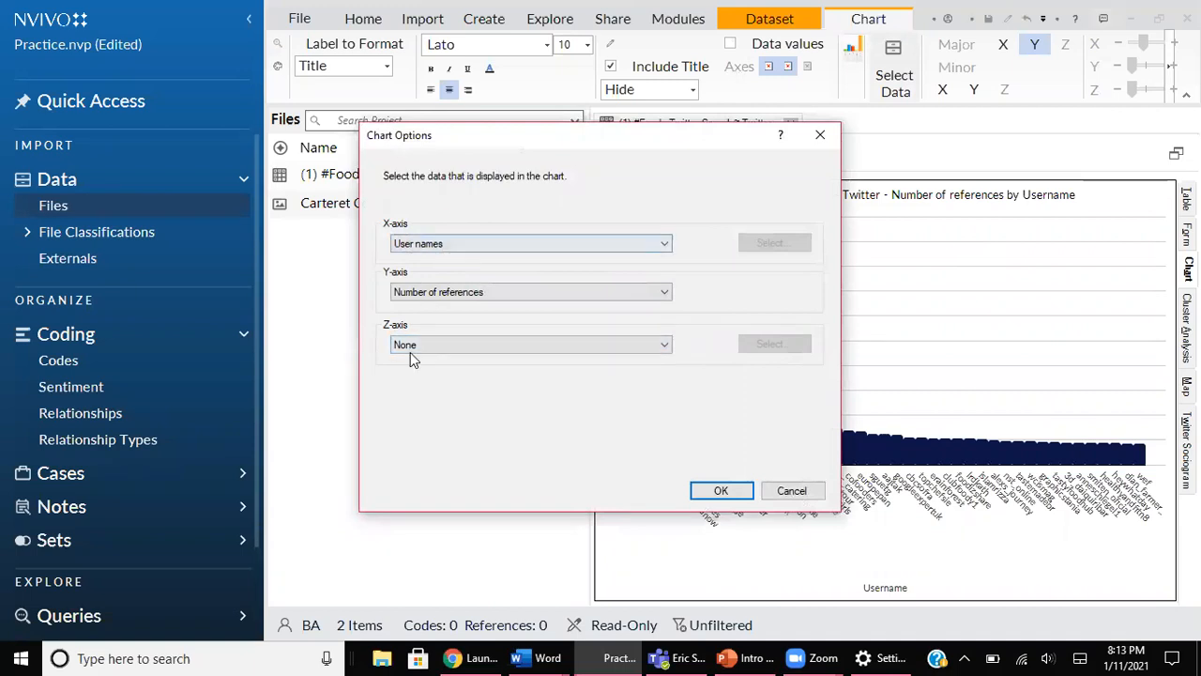
click(441, 246)
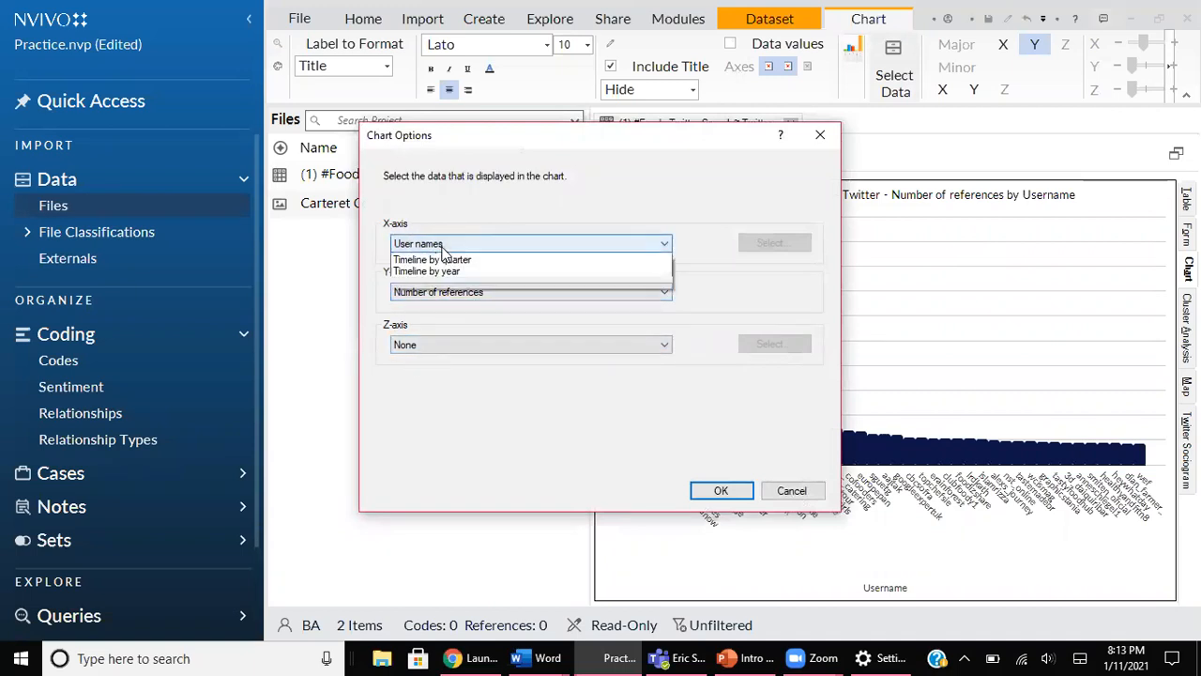
click(444, 256)
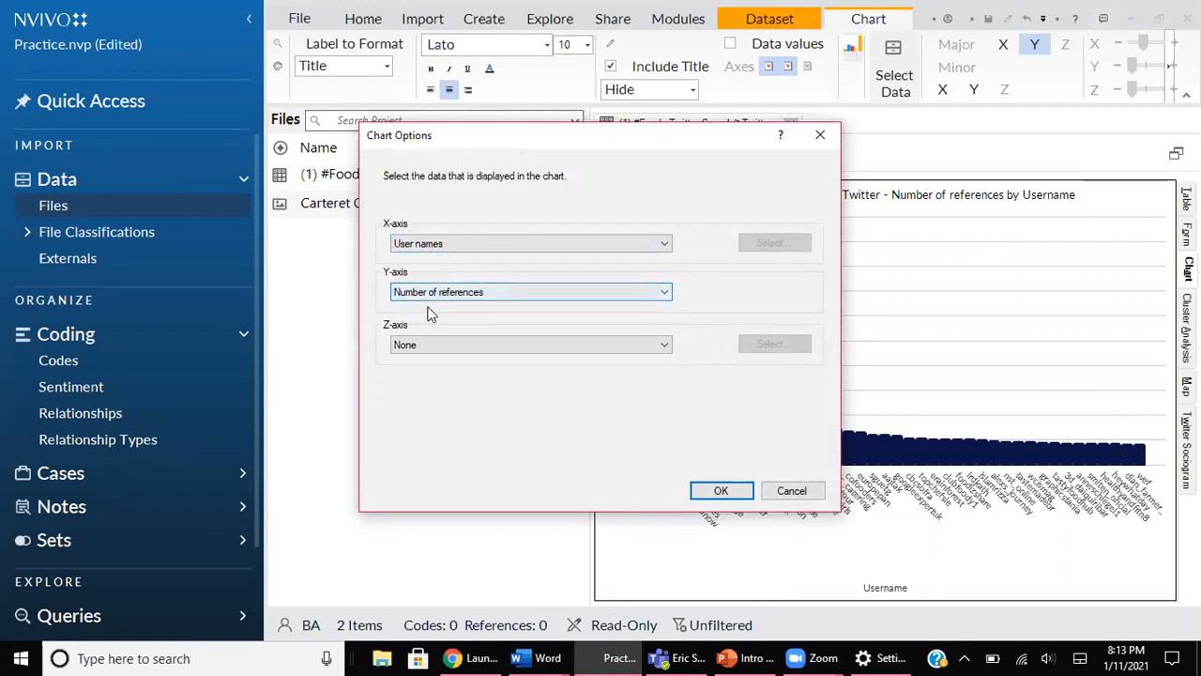
click(443, 248)
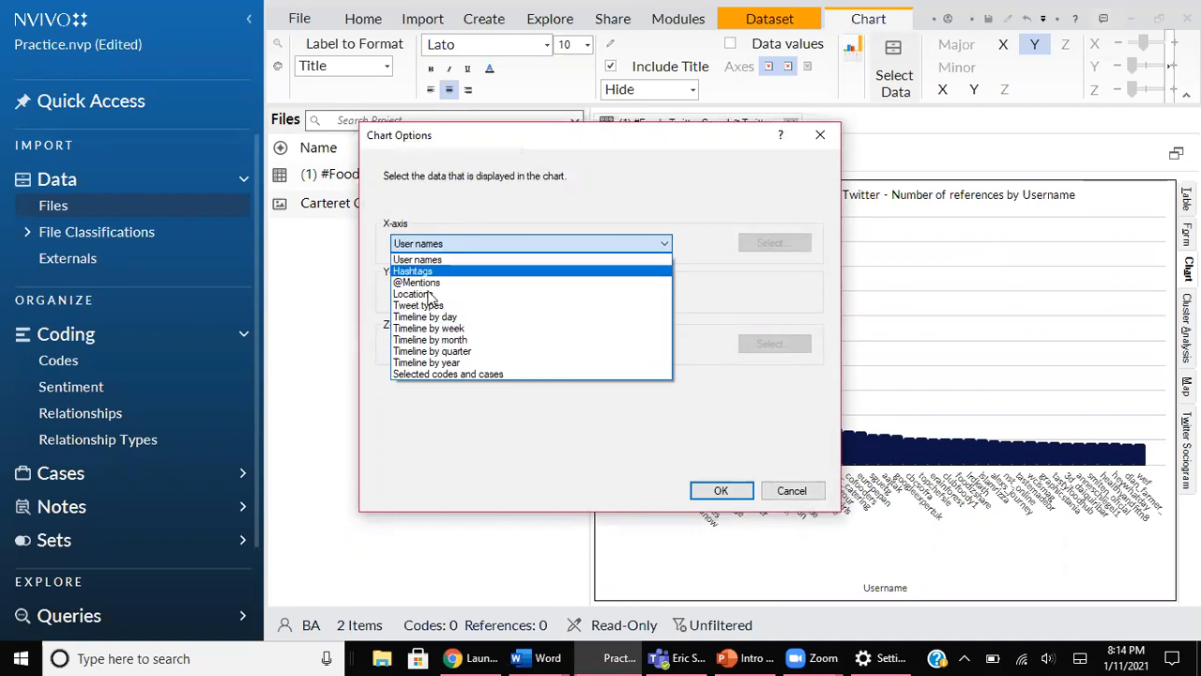
click(820, 138)
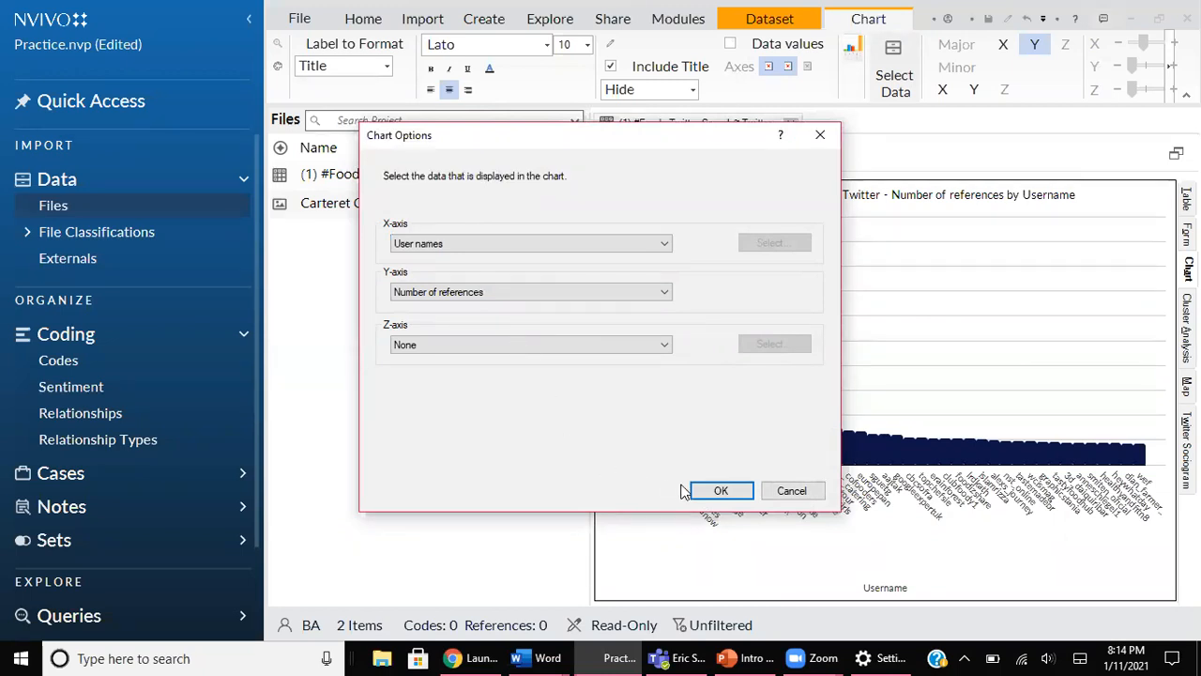
click(721, 490)
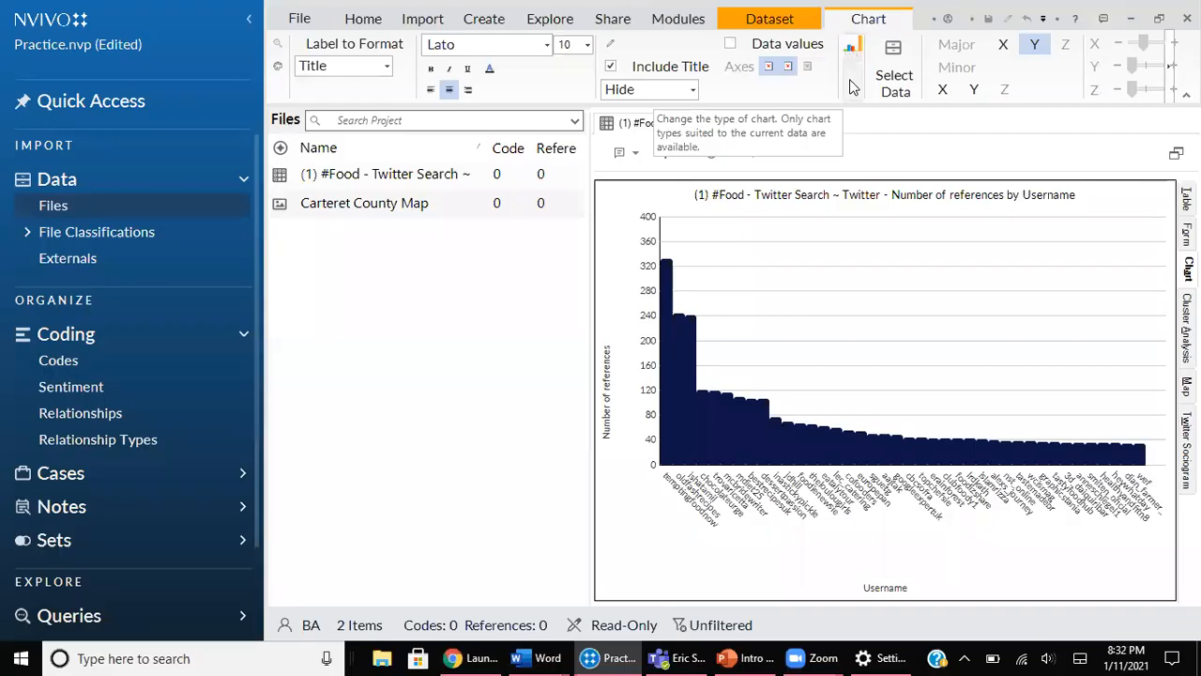
click(851, 82)
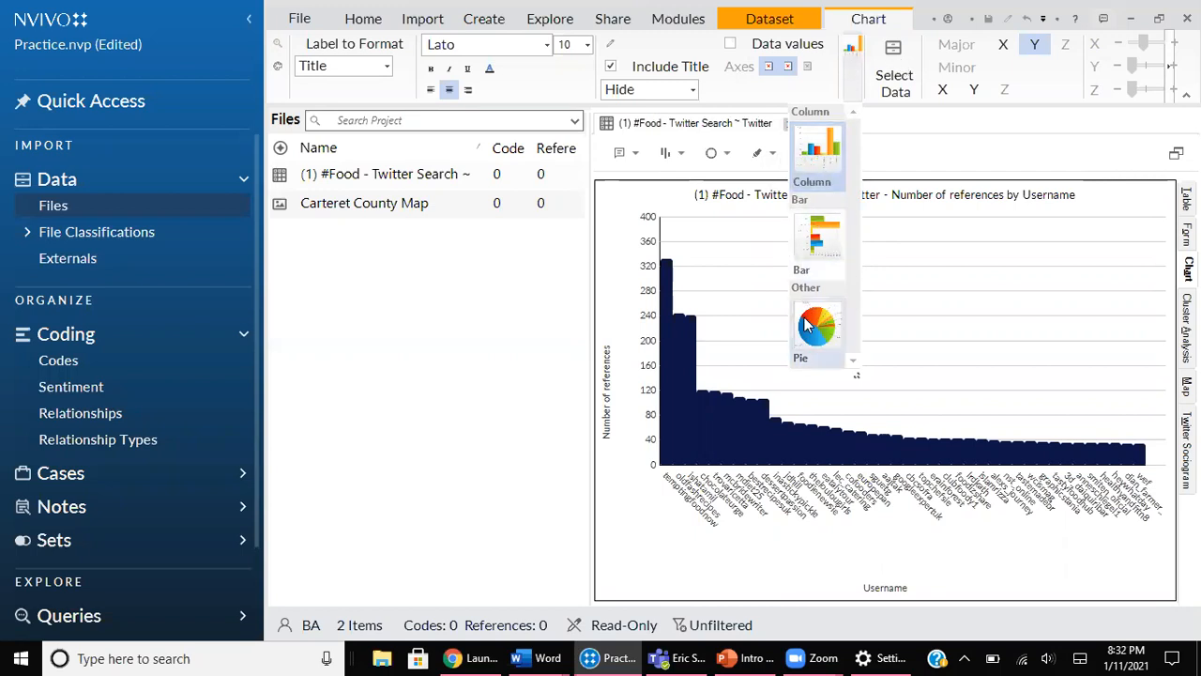
click(853, 87)
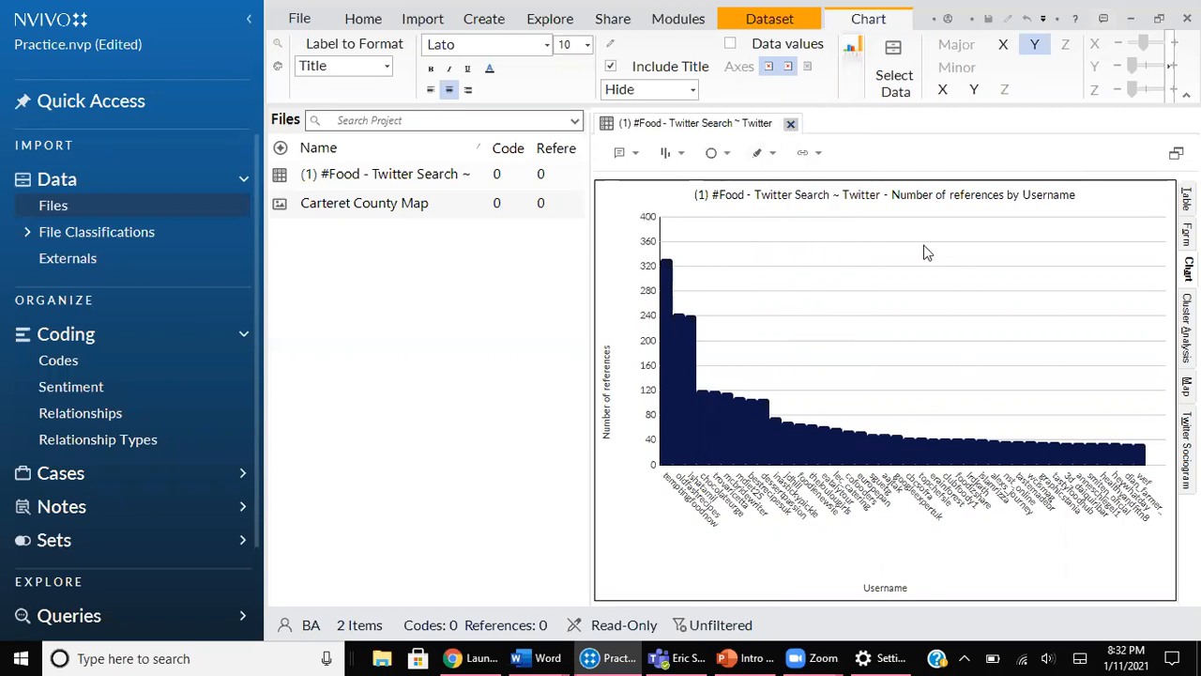
click(636, 157)
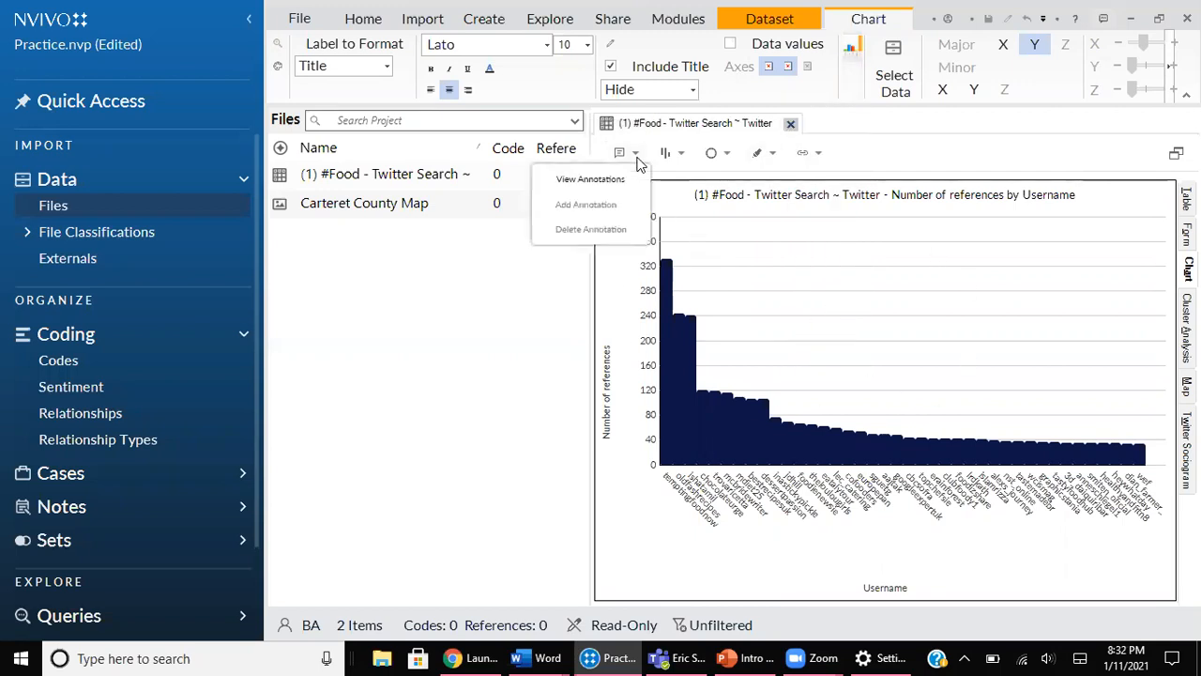
click(674, 158)
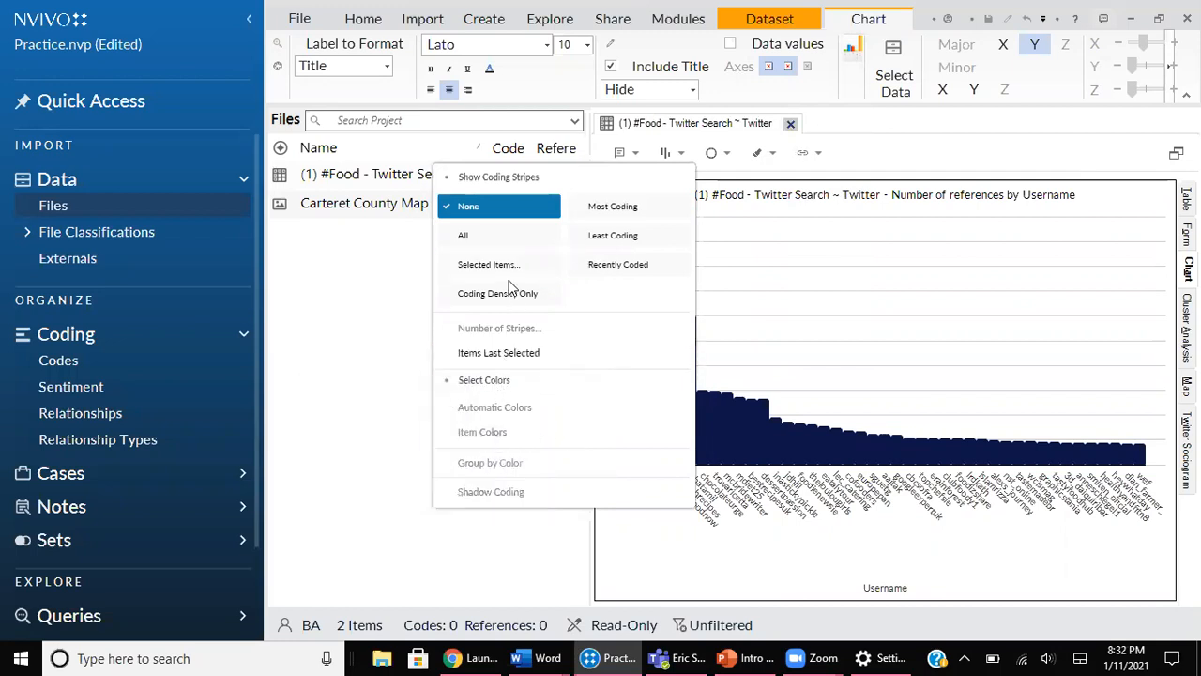
click(727, 153)
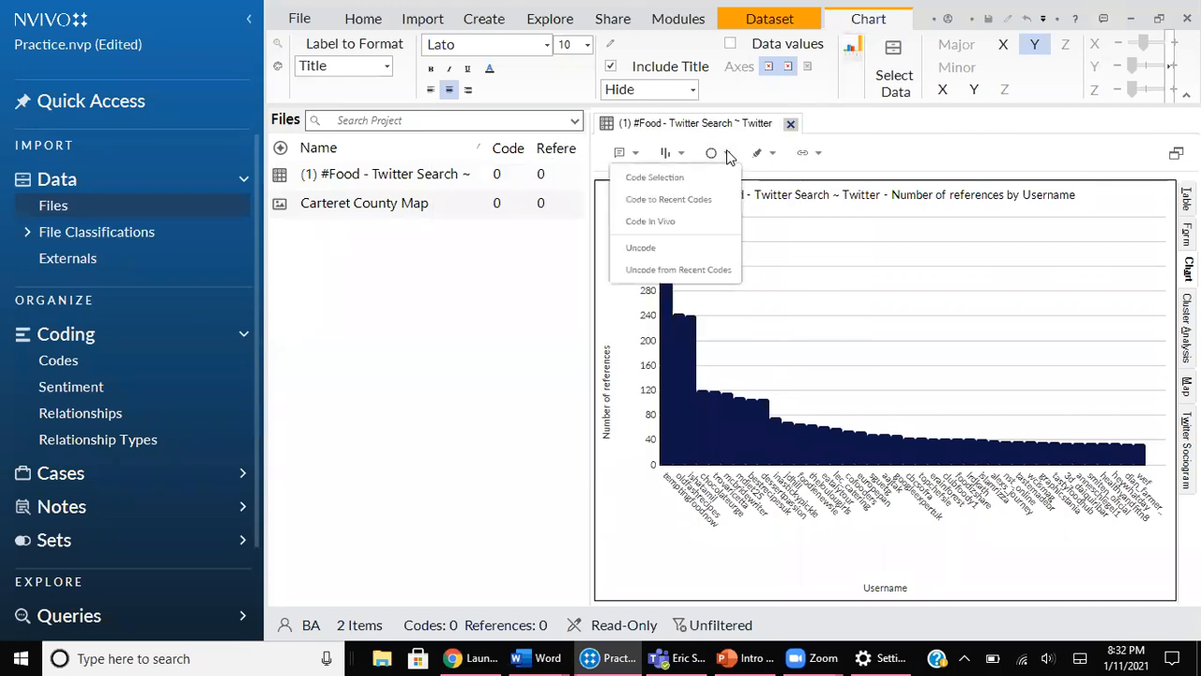
click(678, 154)
click(680, 156)
click(679, 156)
click(680, 155)
click(680, 156)
click(680, 156)
click(892, 153)
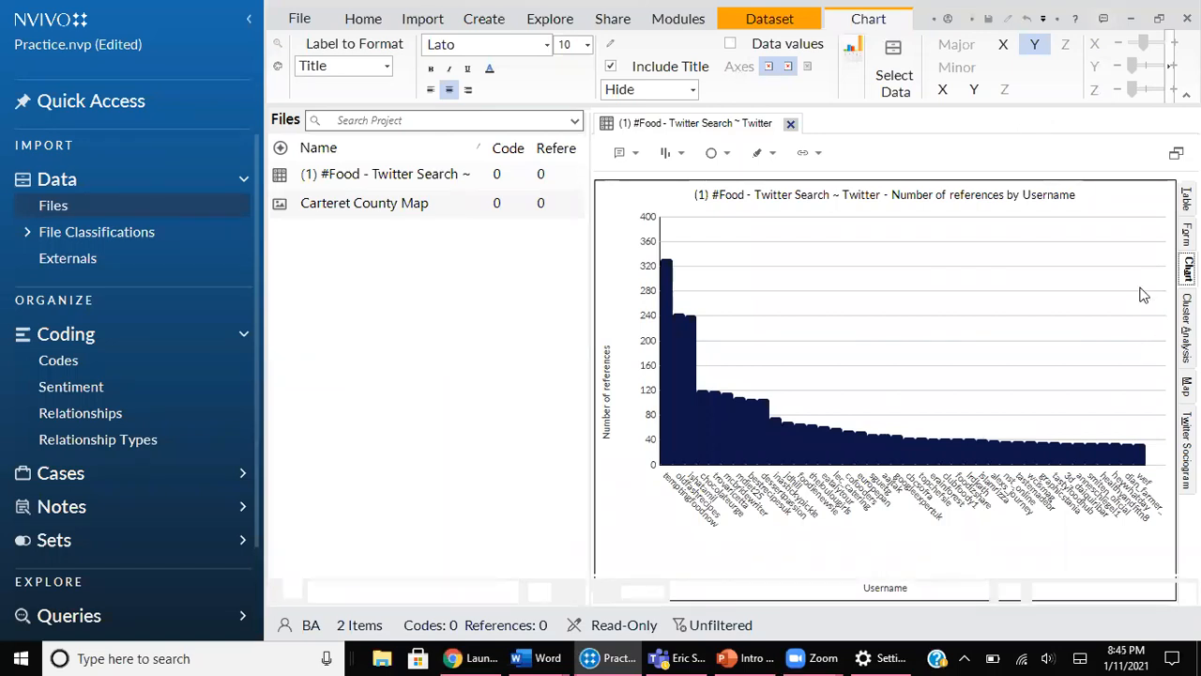
Show the dataset's cluster analysis and review which items can be clustered, leaving the options unchanged.
click(1188, 330)
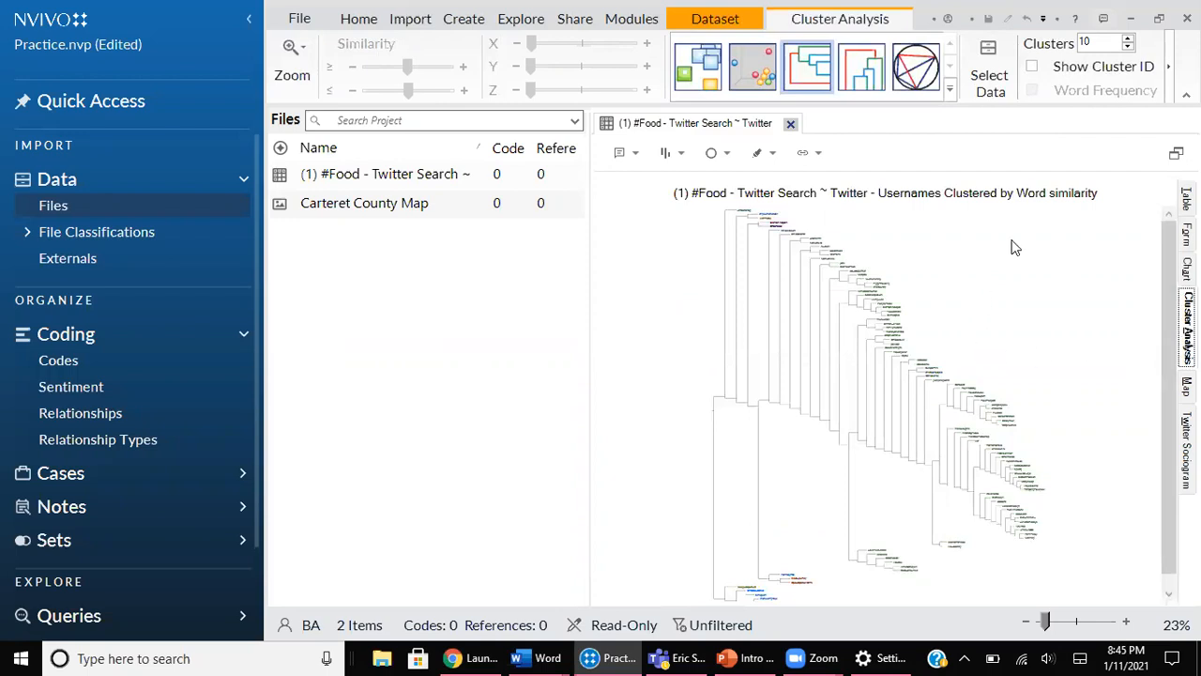
click(991, 77)
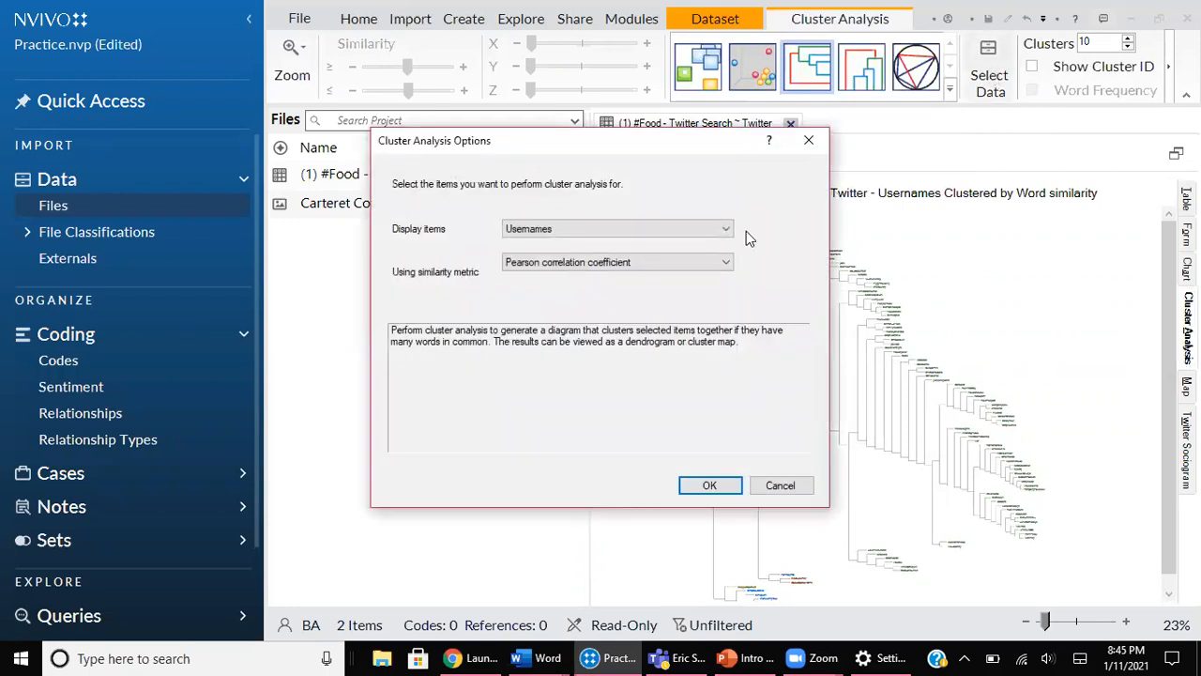
click(670, 234)
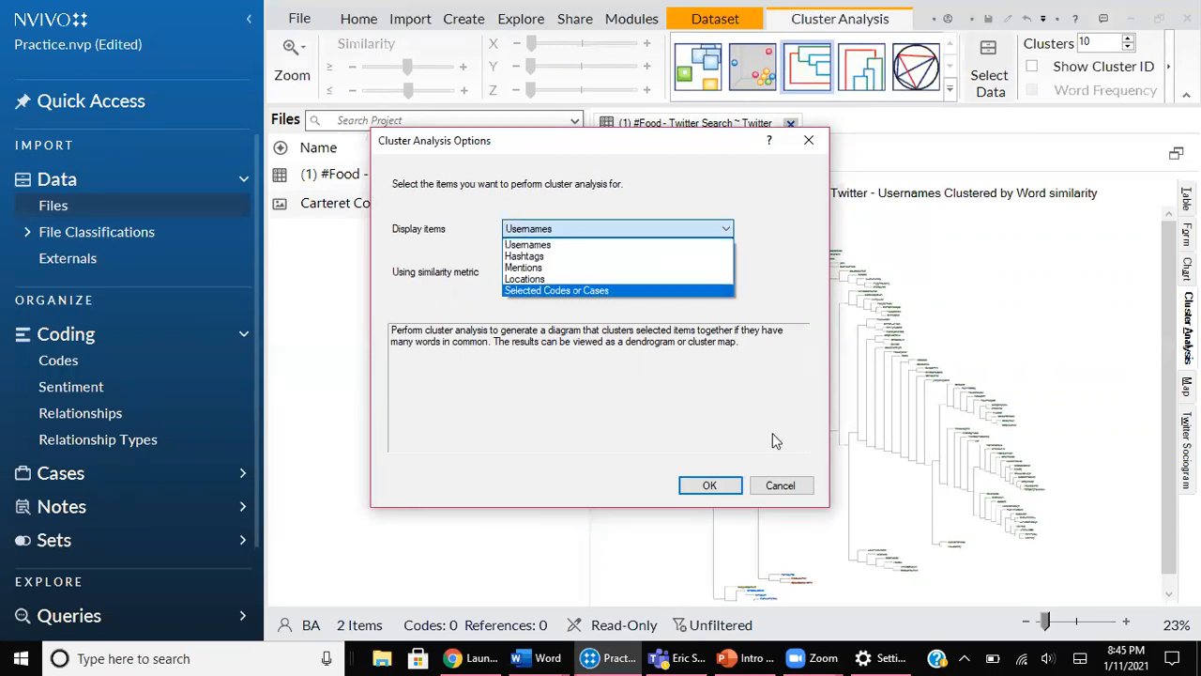
click(804, 487)
click(780, 486)
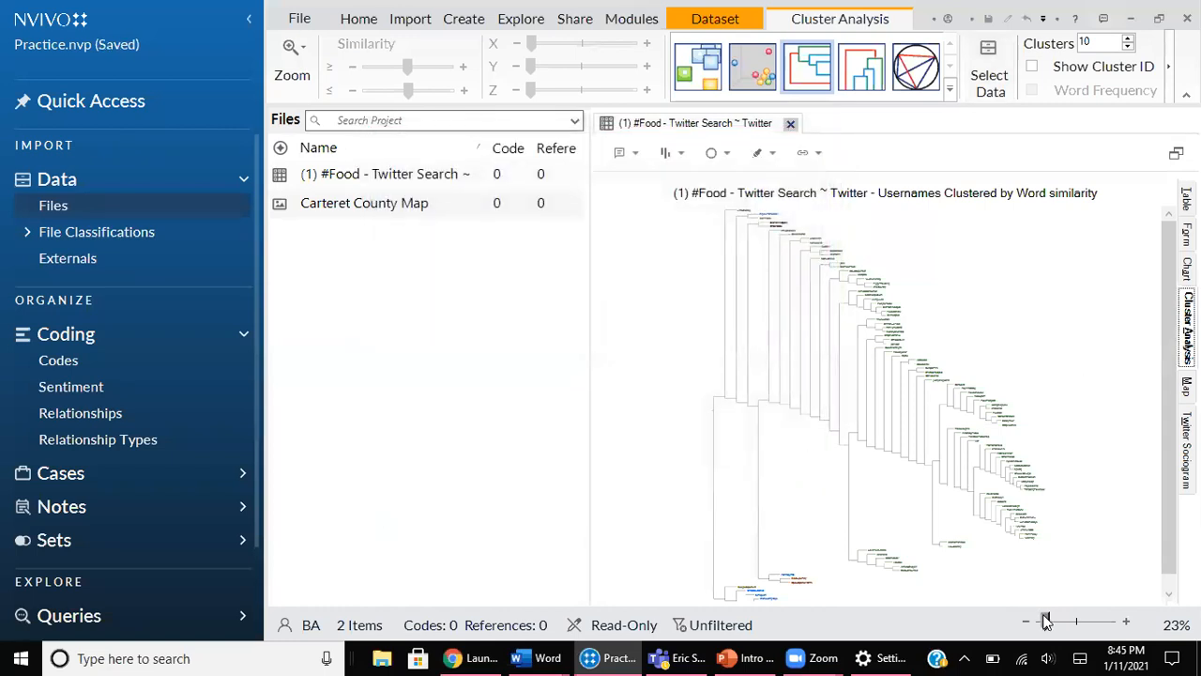
Enlarge the username dendrogram to 67% and review the available cluster diagram types.
drag(1046, 620, 1063, 618)
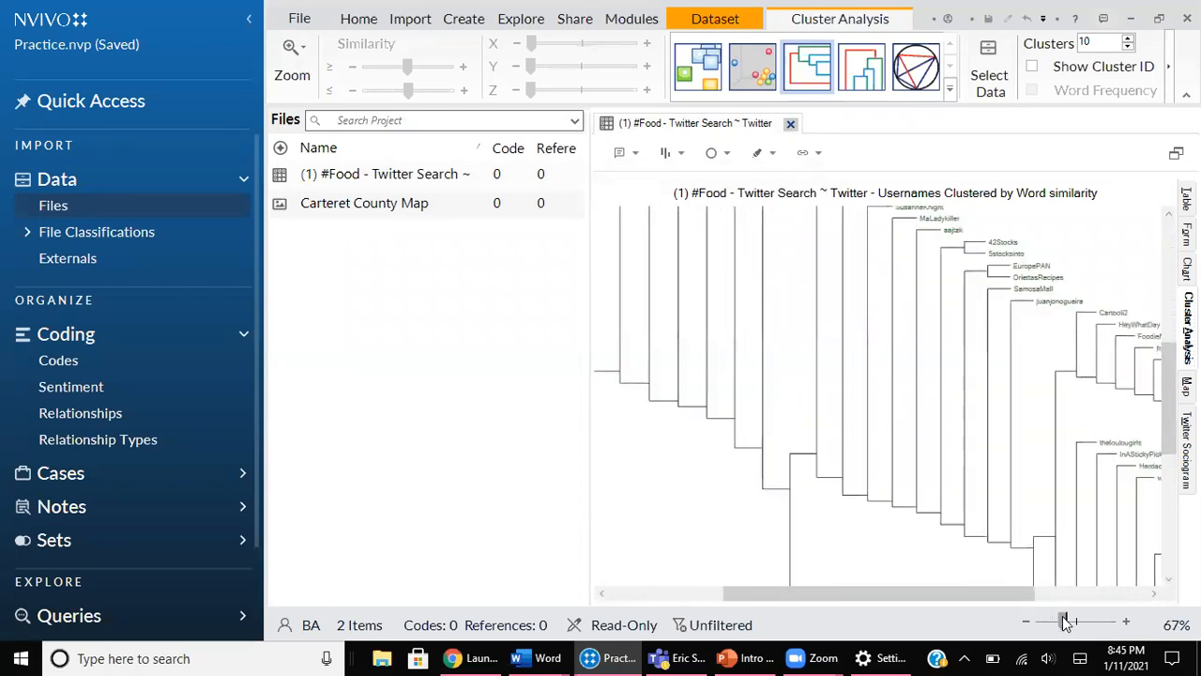
scroll(1064, 421, up, 3)
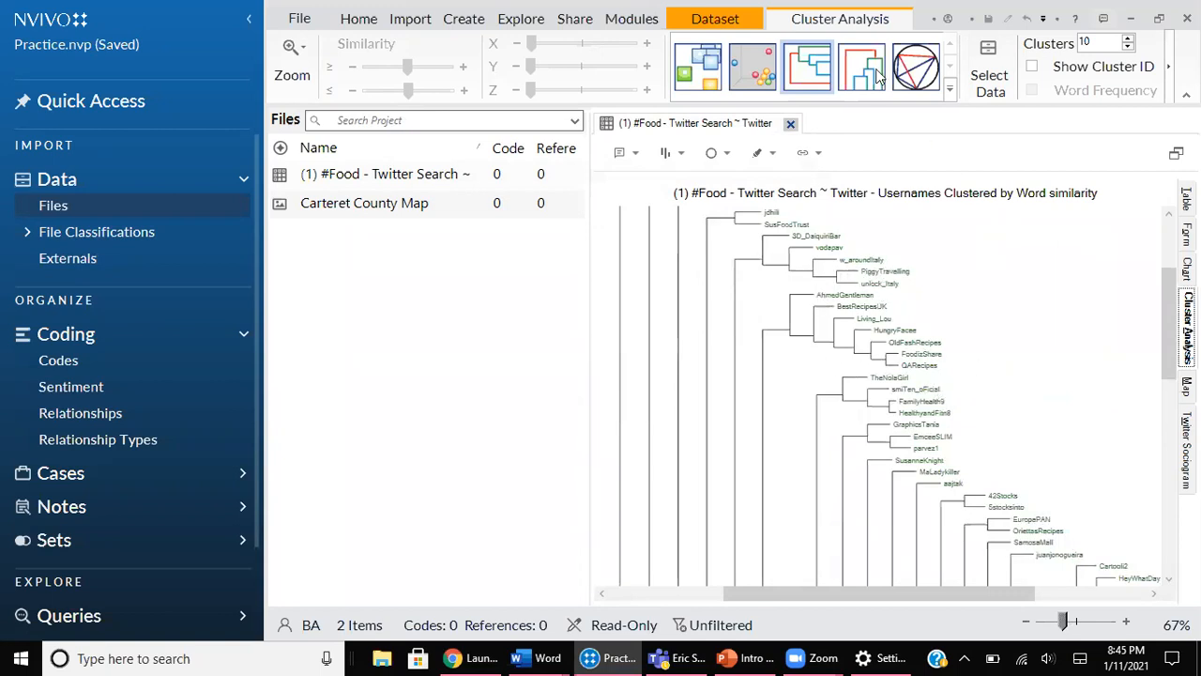
click(953, 88)
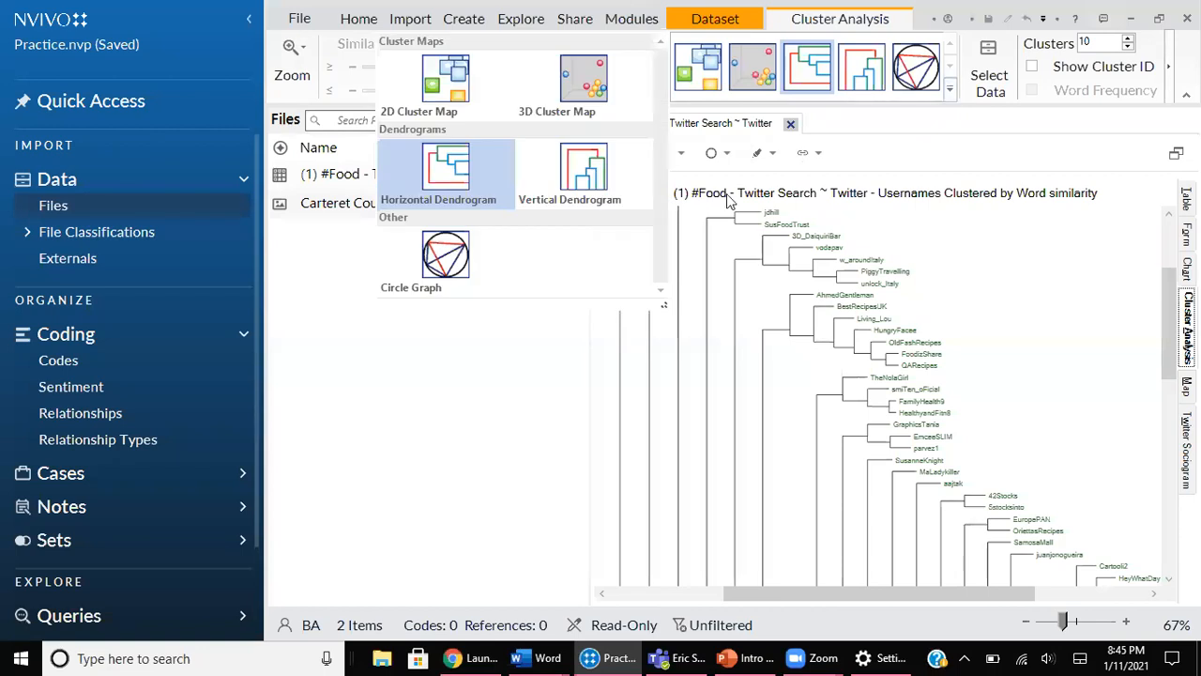
click(881, 127)
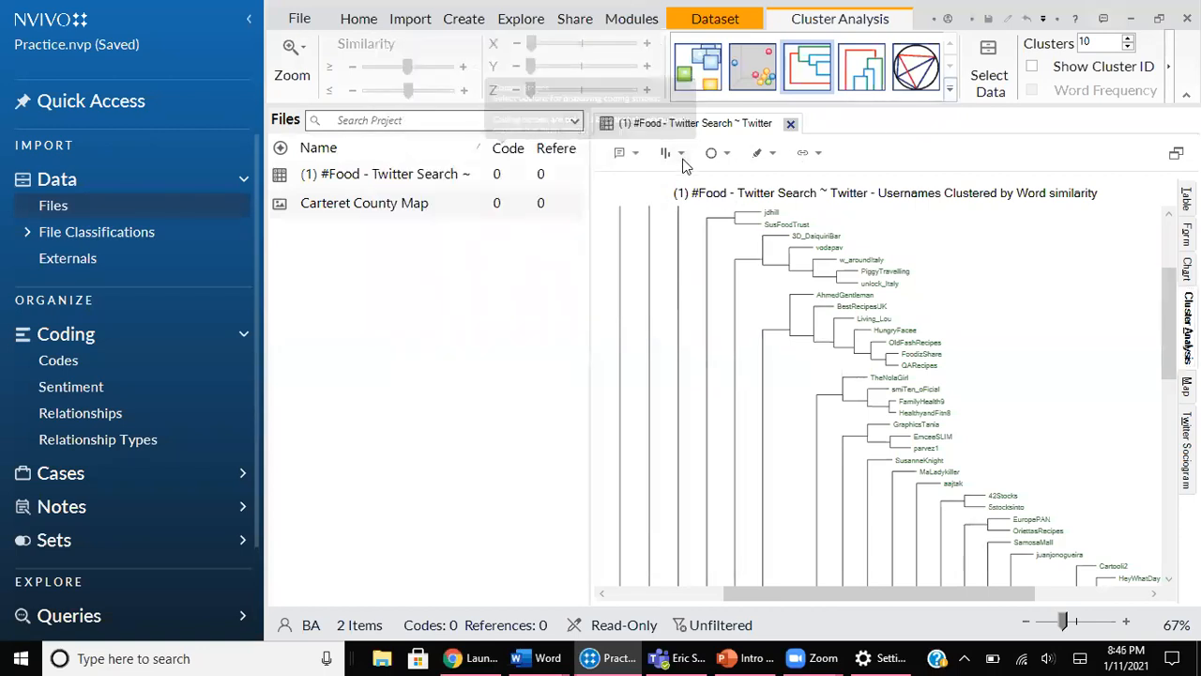
Review the coding stripe options available for the username cluster diagram, leaving them unchanged.
click(681, 153)
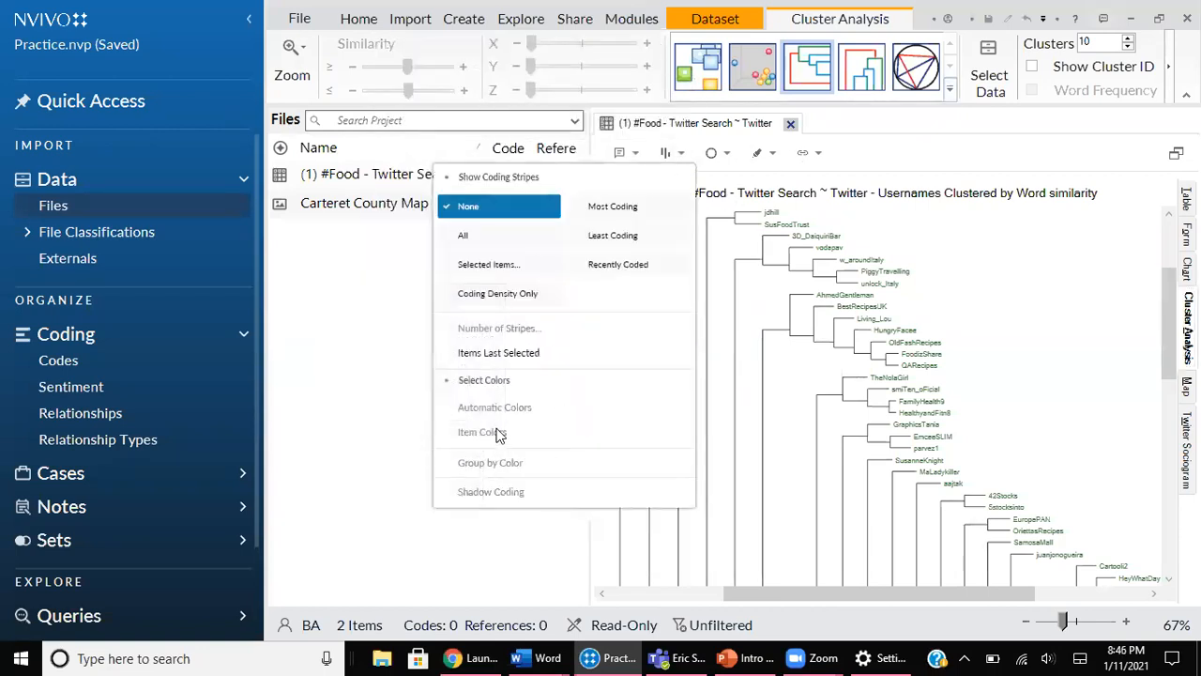
click(843, 113)
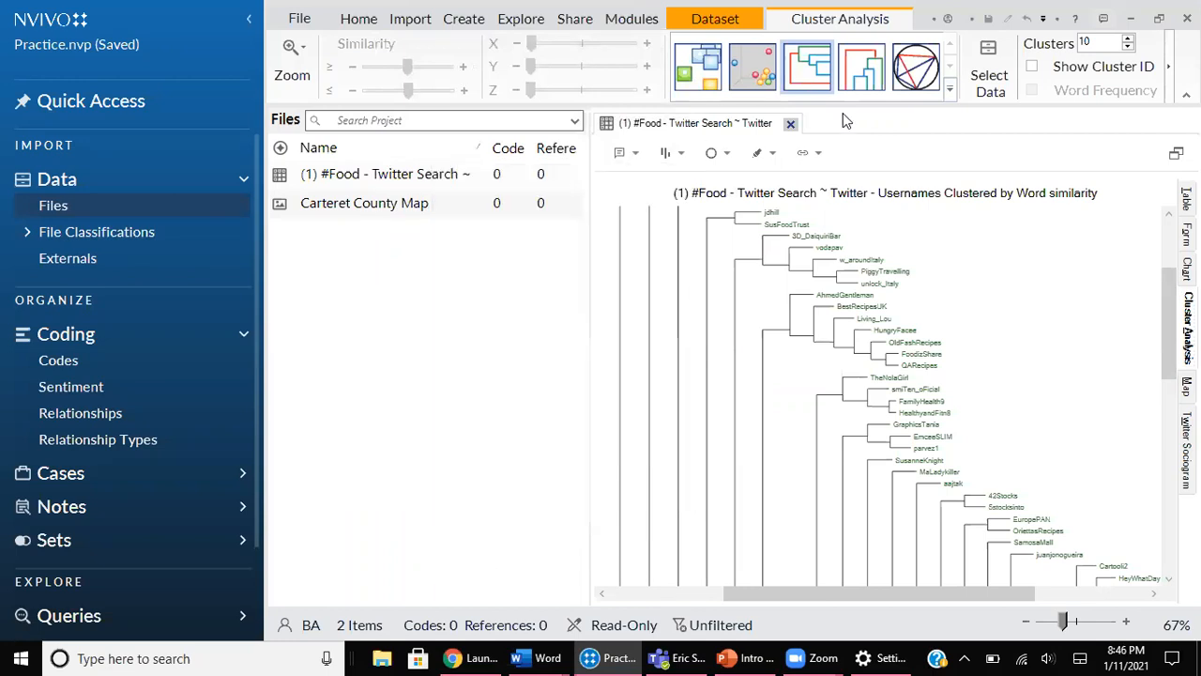
click(819, 61)
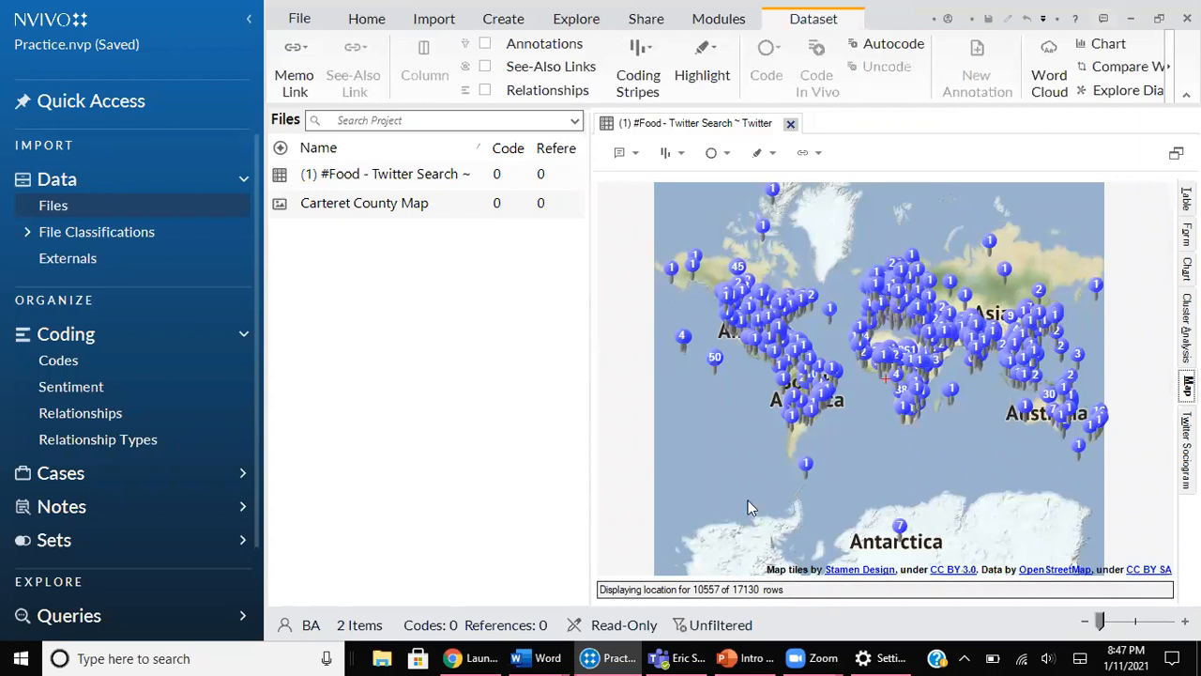
Examine the dataset's world map, open the tweets located at the Honolulu, HI marker, and close their reference view.
mouse_move(900, 531)
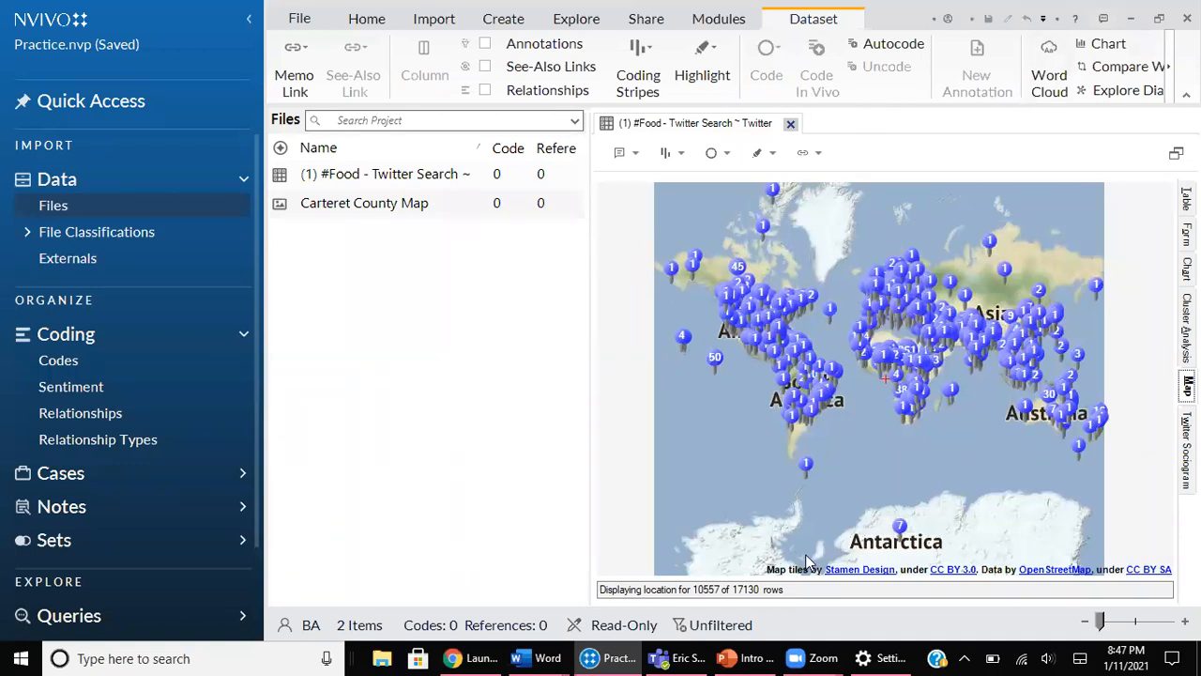
click(682, 340)
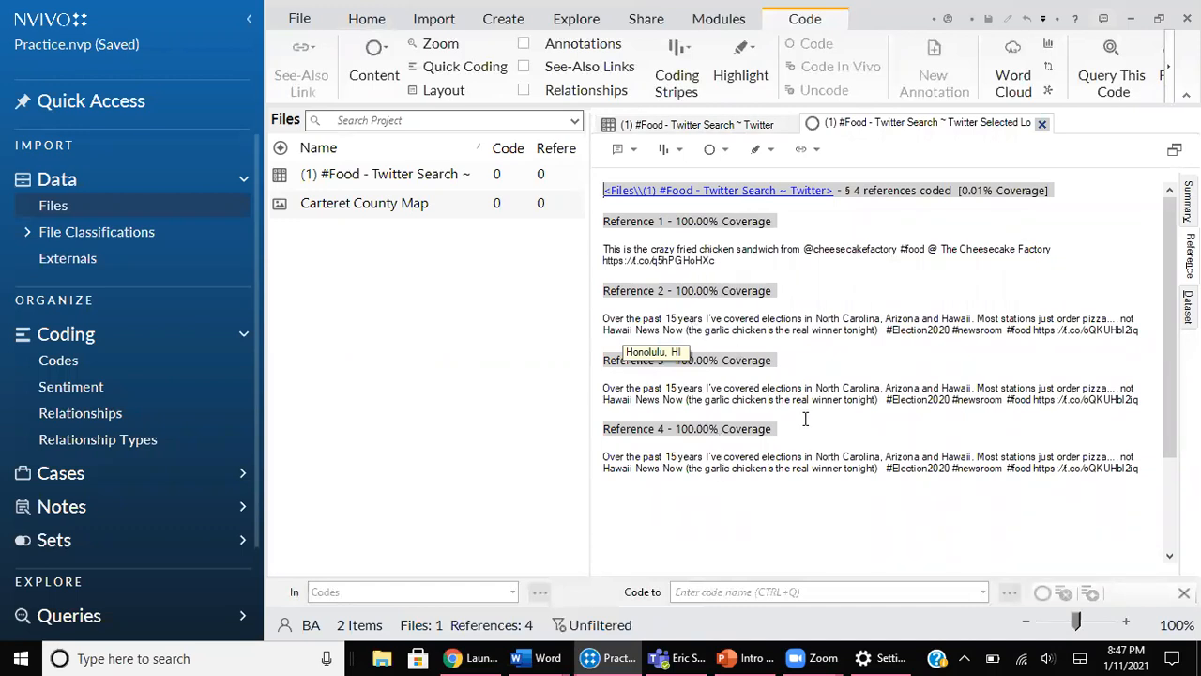
click(1042, 127)
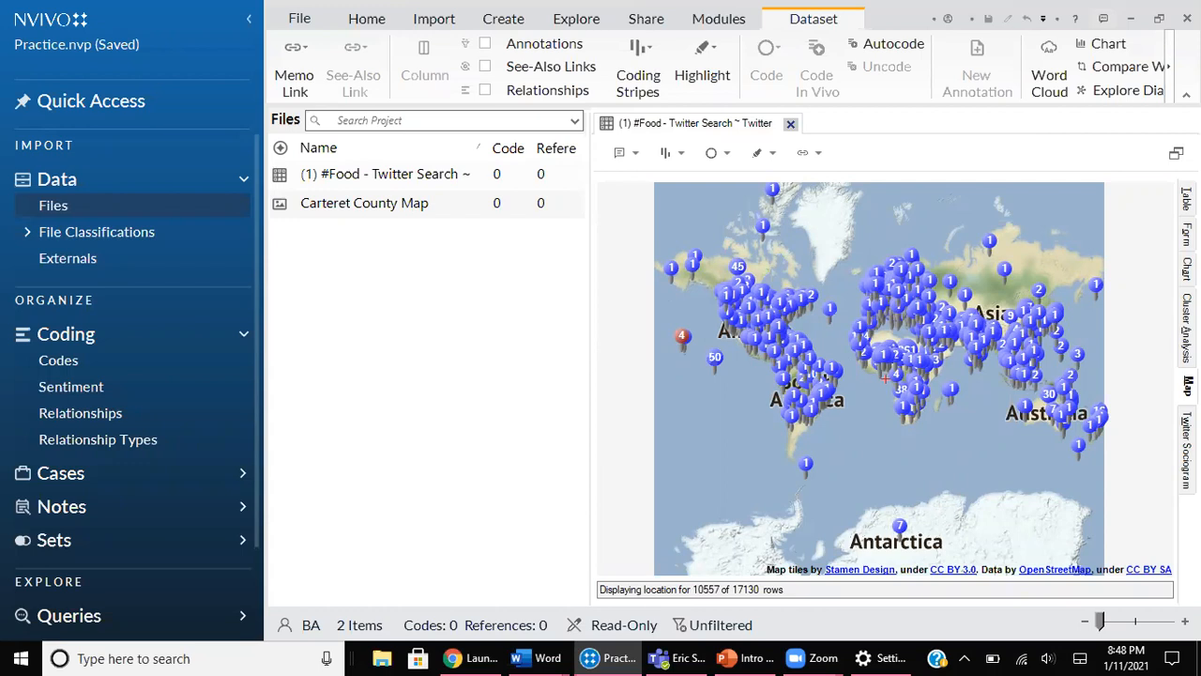
Show the dataset's Twitter sociogram and zoom it out to 20%.
click(1185, 448)
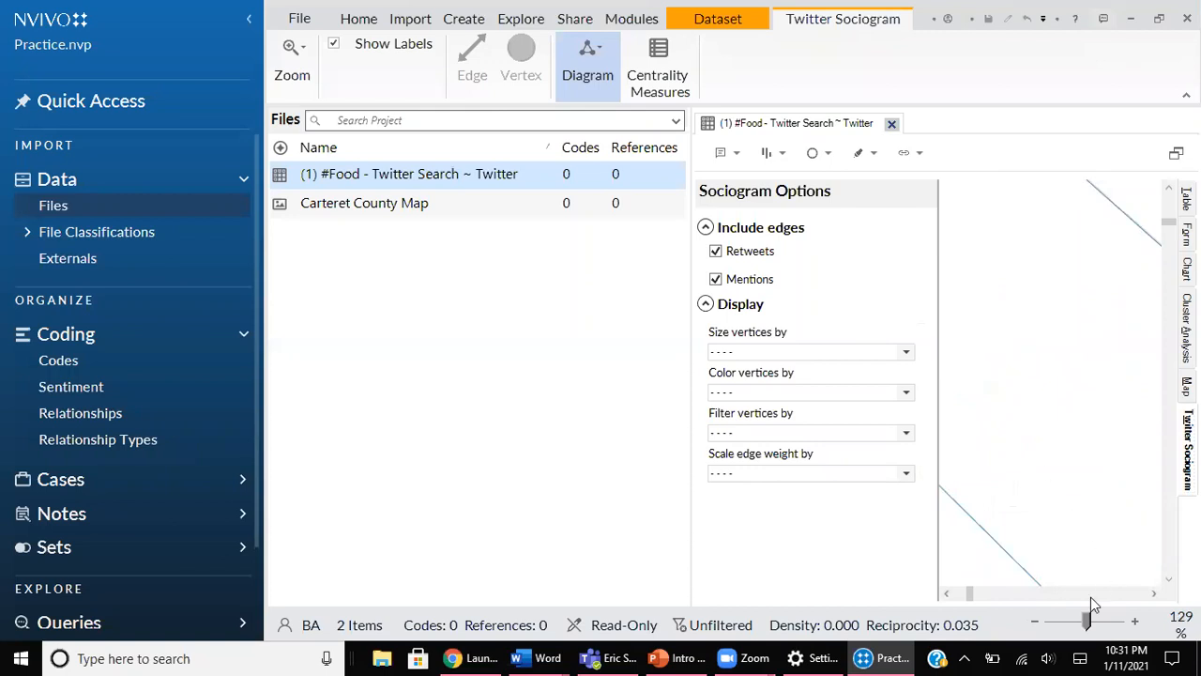
drag(1087, 621, 1023, 626)
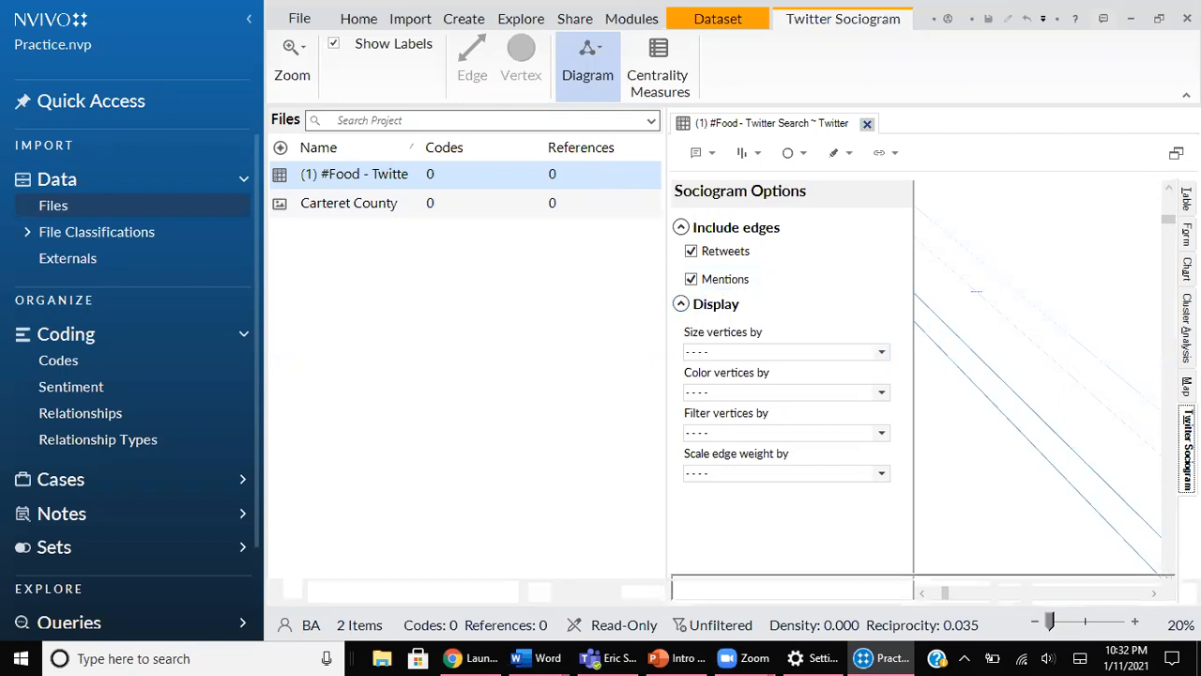
Return the dataset to its table view and show the project's Codes list, dismissing the introduction to codes.
click(1187, 197)
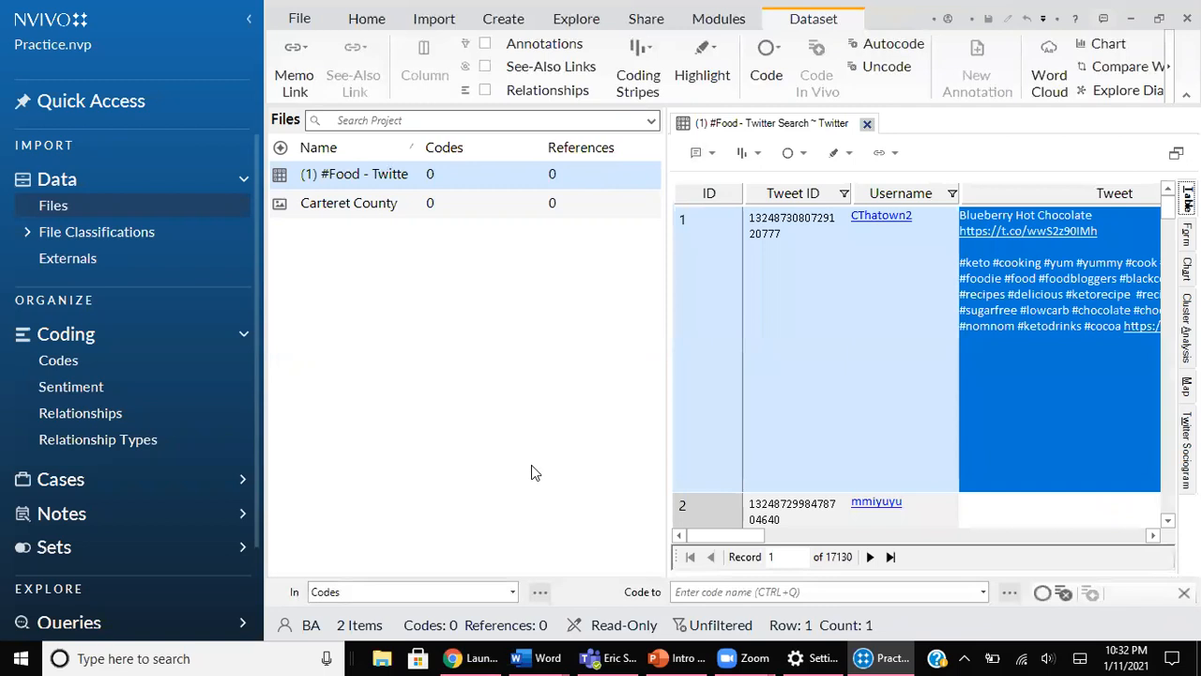
click(58, 361)
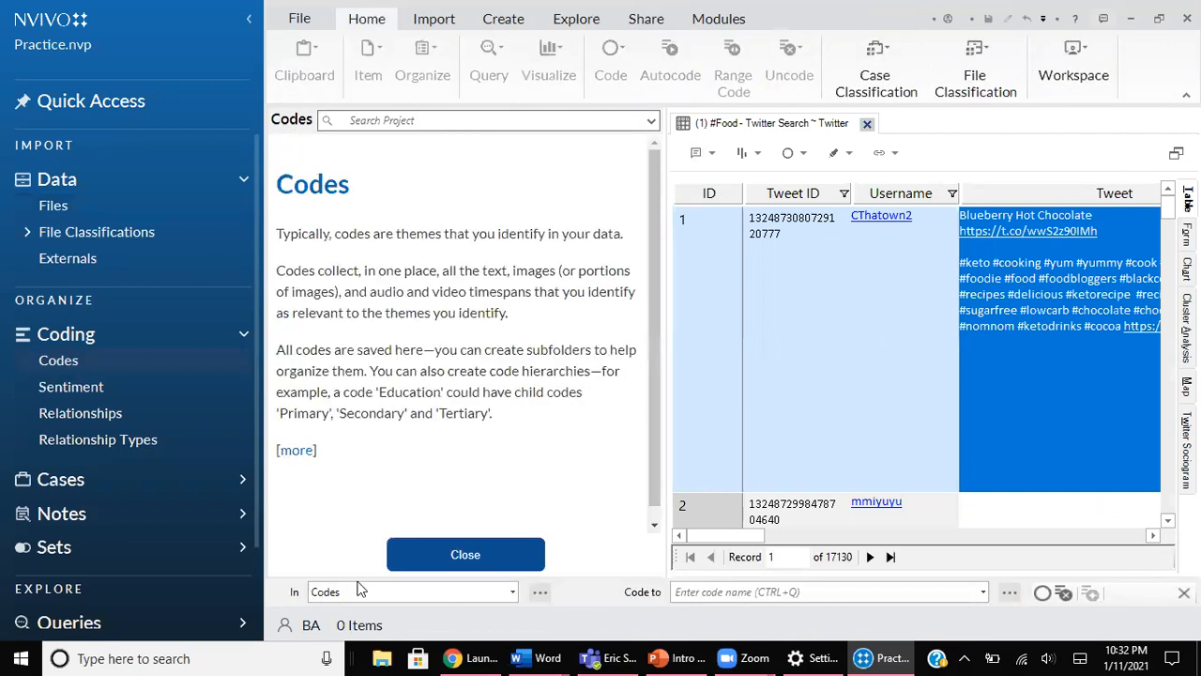
click(428, 560)
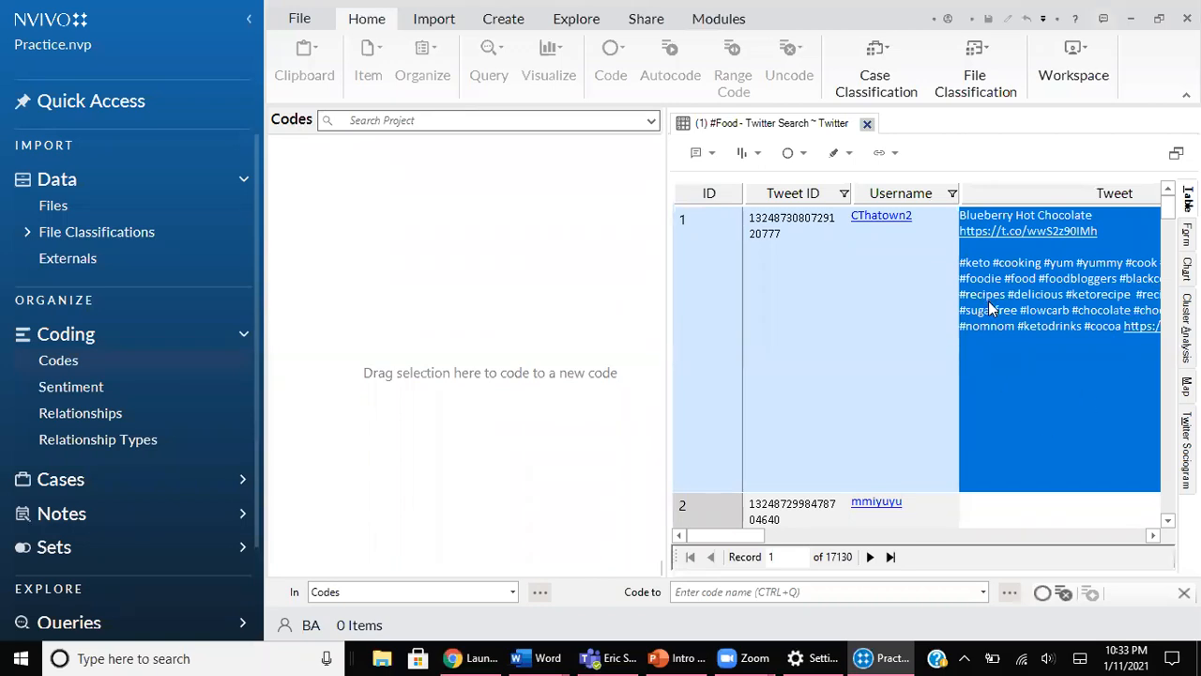
Code the entire Blueberry Hot Chocolate tweet in record 1 to a new code named Dessert.
click(1044, 292)
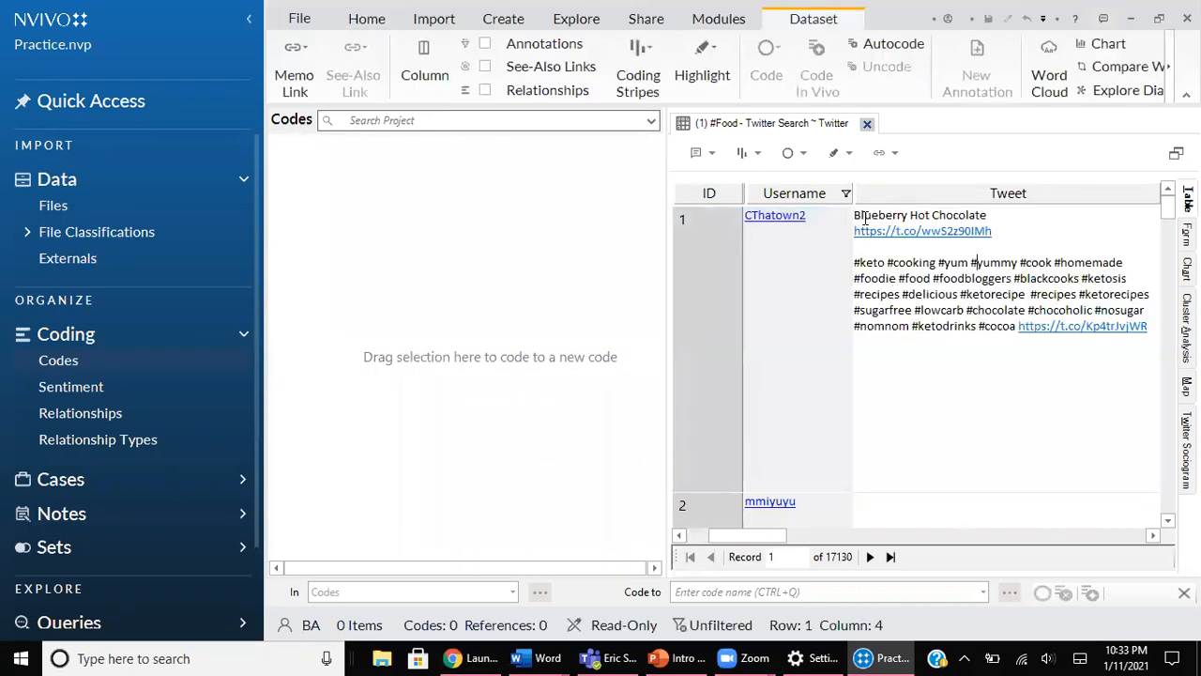
drag(854, 215, 1116, 370)
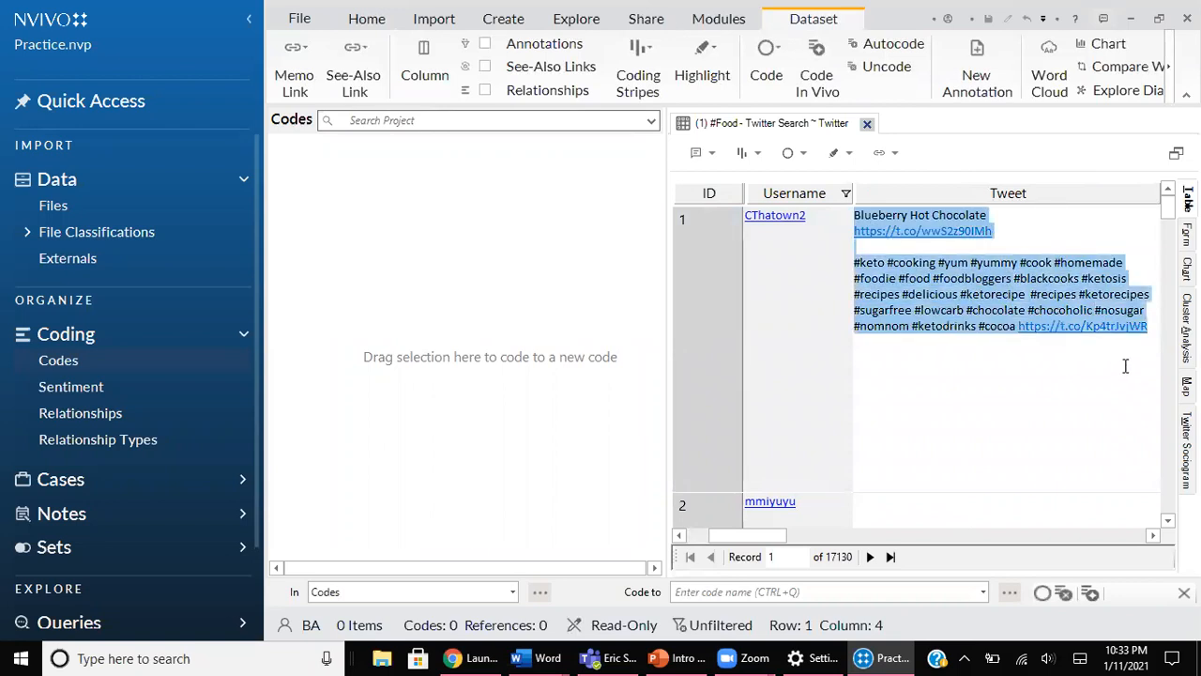
drag(946, 313, 341, 247)
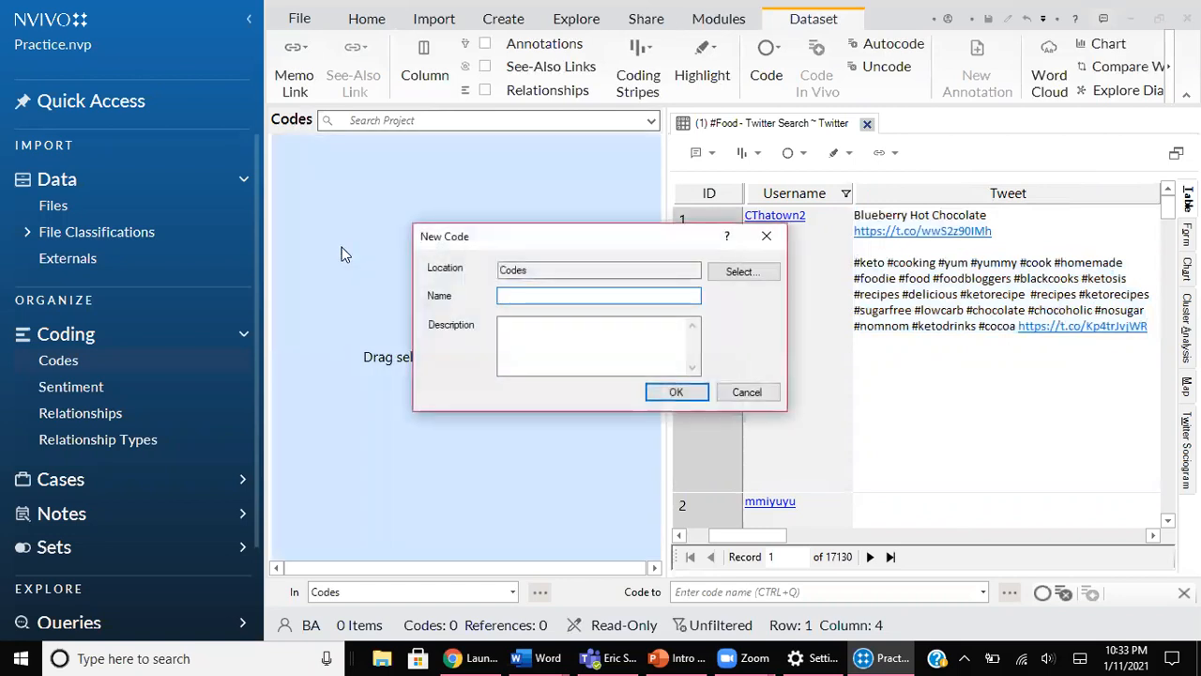
text(Dessert)
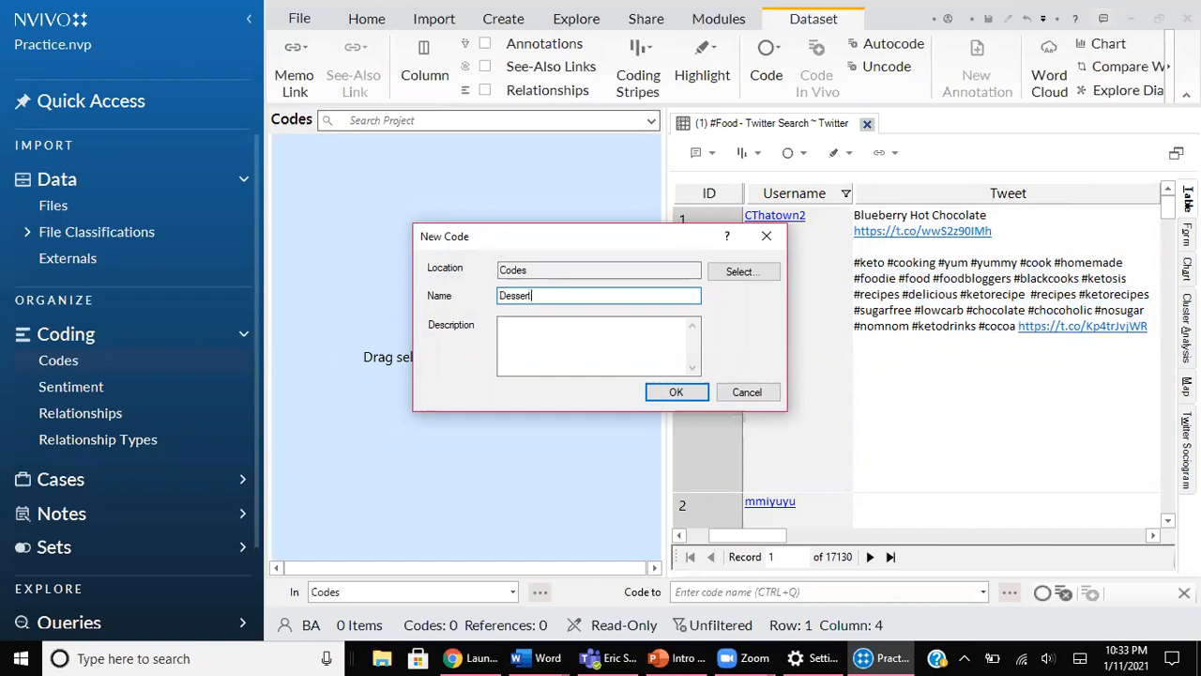
key(Return)
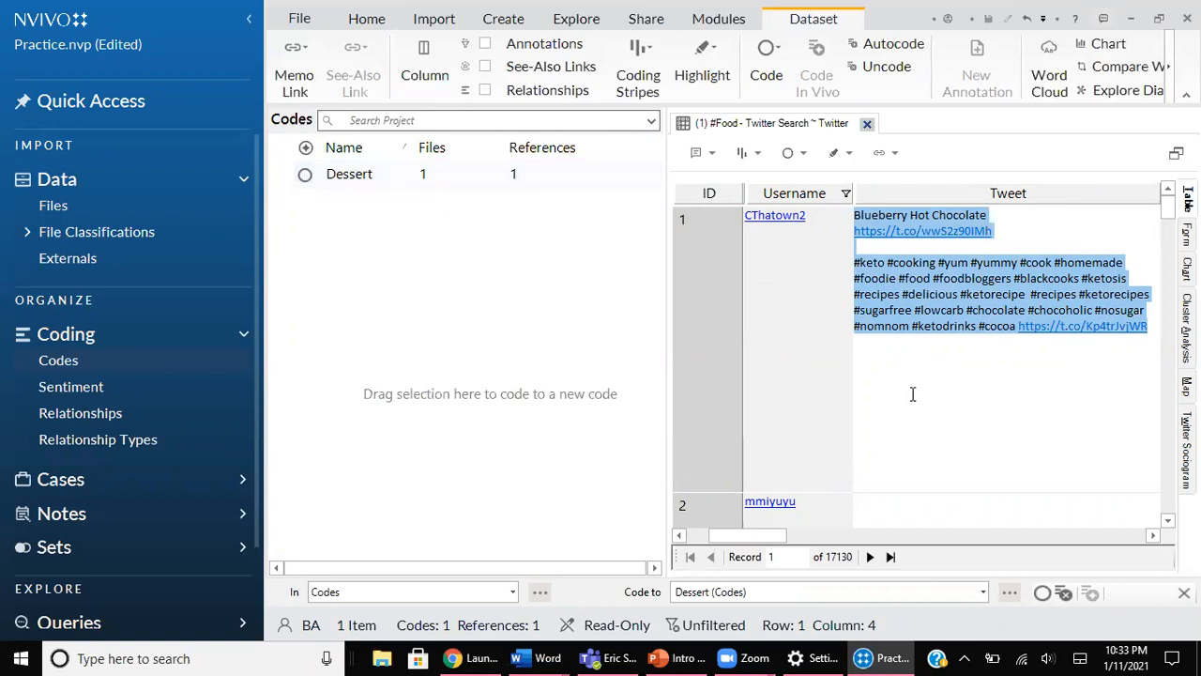
Find the "No diet" tweet in record 20 and code its full text to a new code named Diet.
drag(1168, 214, 1168, 231)
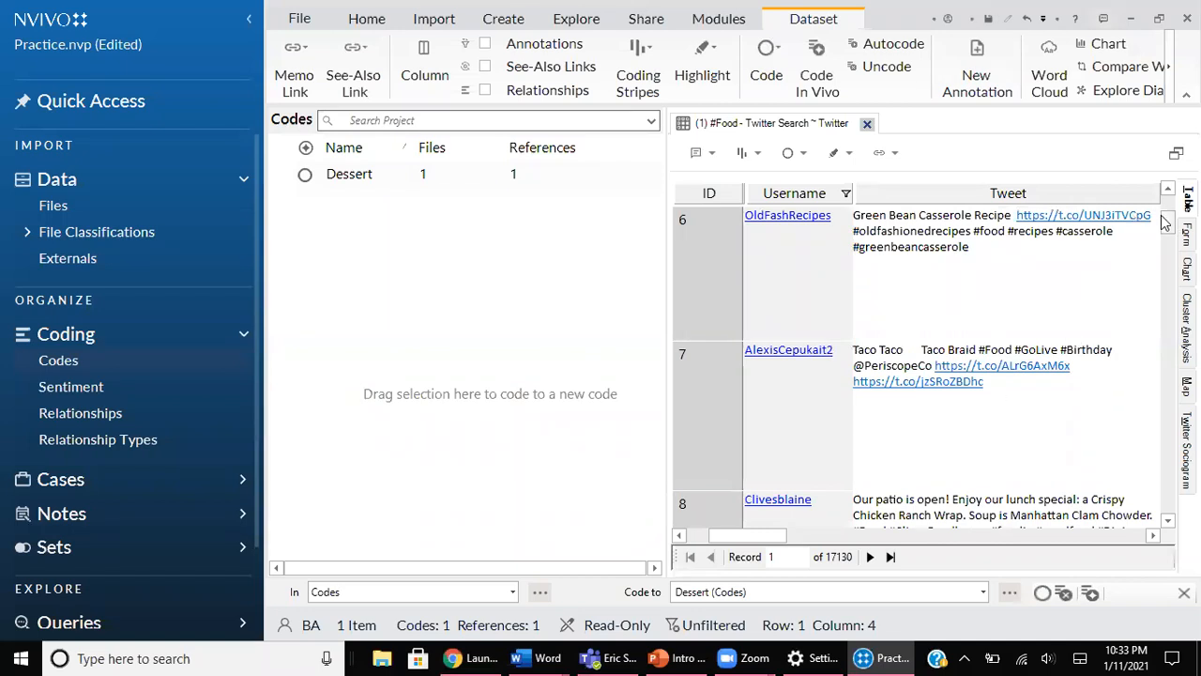
drag(1166, 225, 1168, 259)
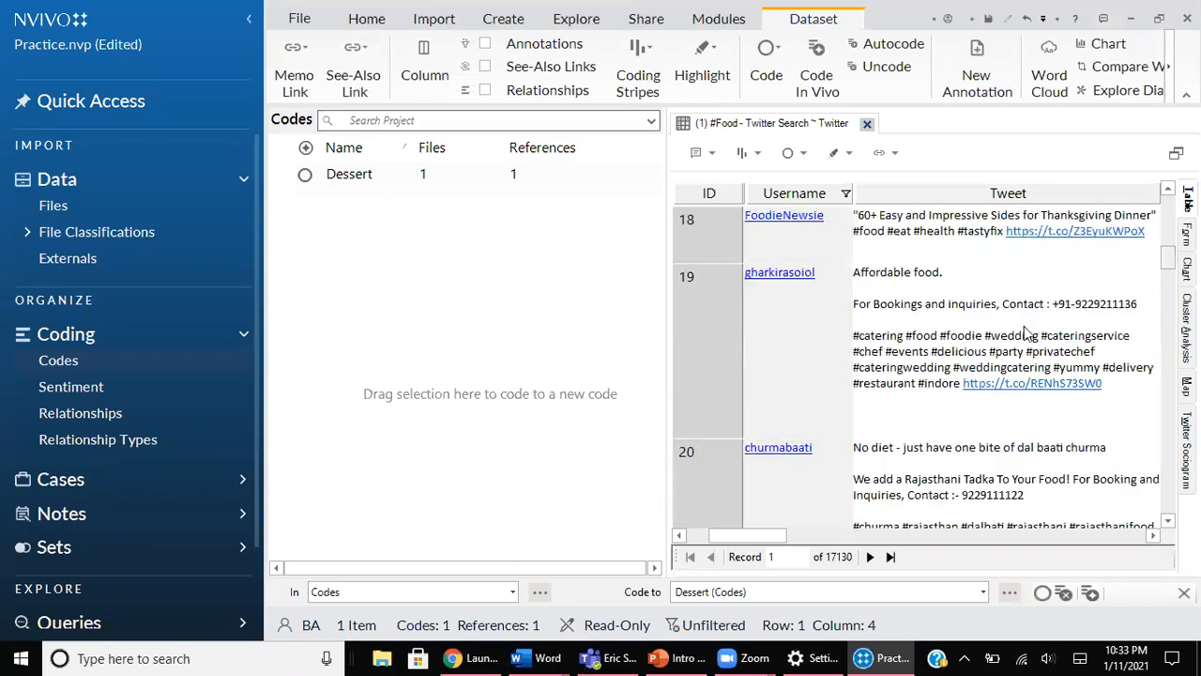
scroll(1000, 403, down, 2)
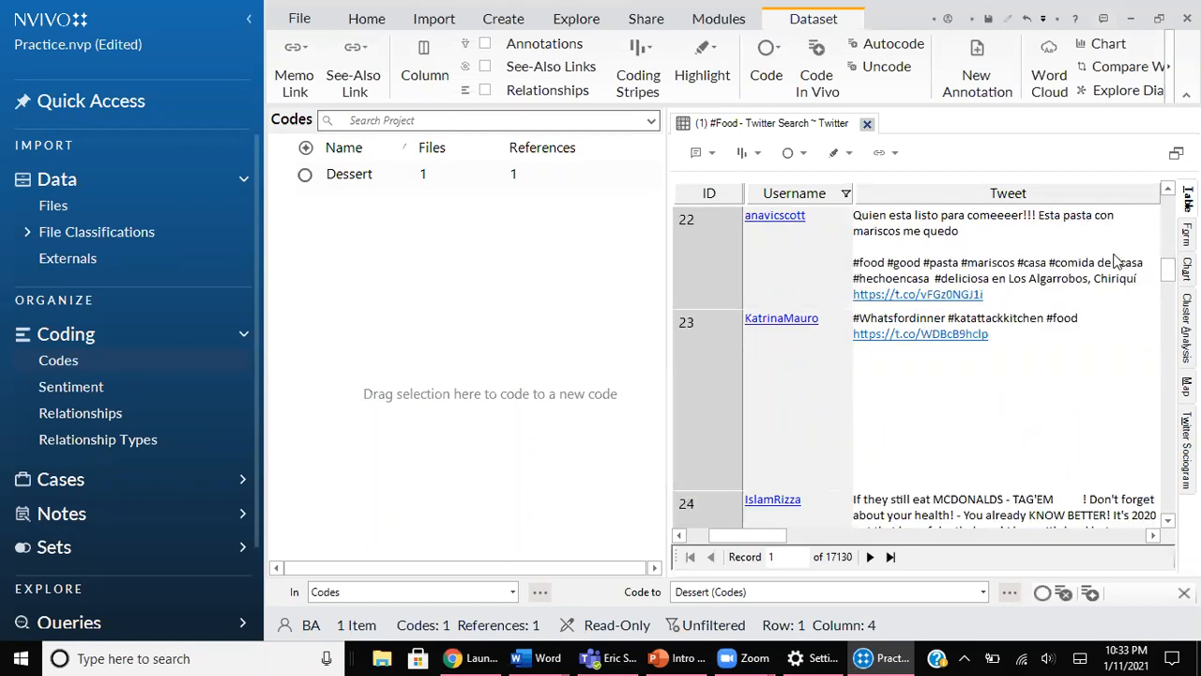
scroll(1115, 262, down, 1)
scroll(1115, 261, up, 5)
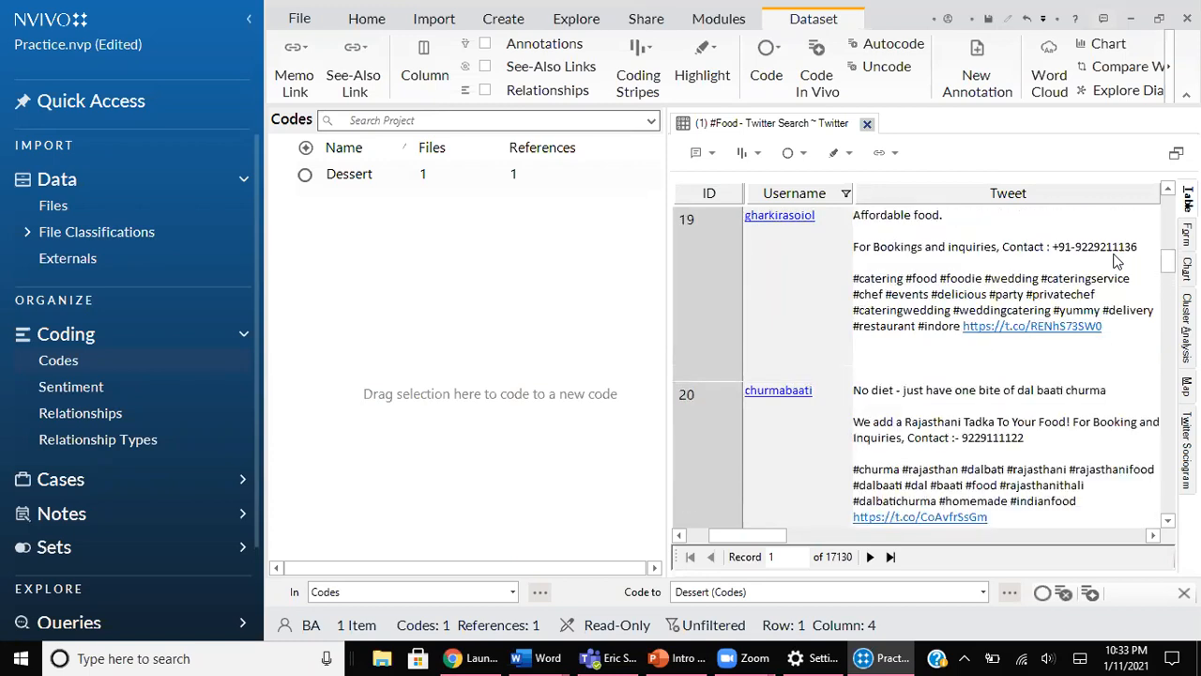
click(864, 394)
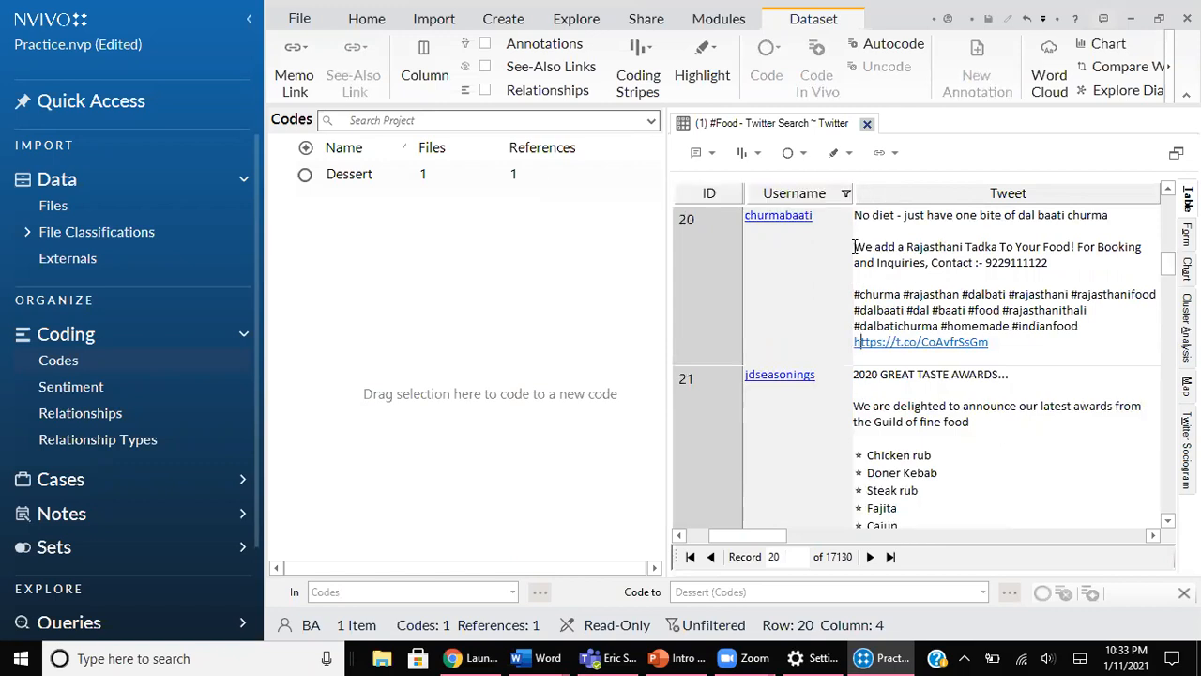
drag(854, 215, 536, 321)
text(Diet)
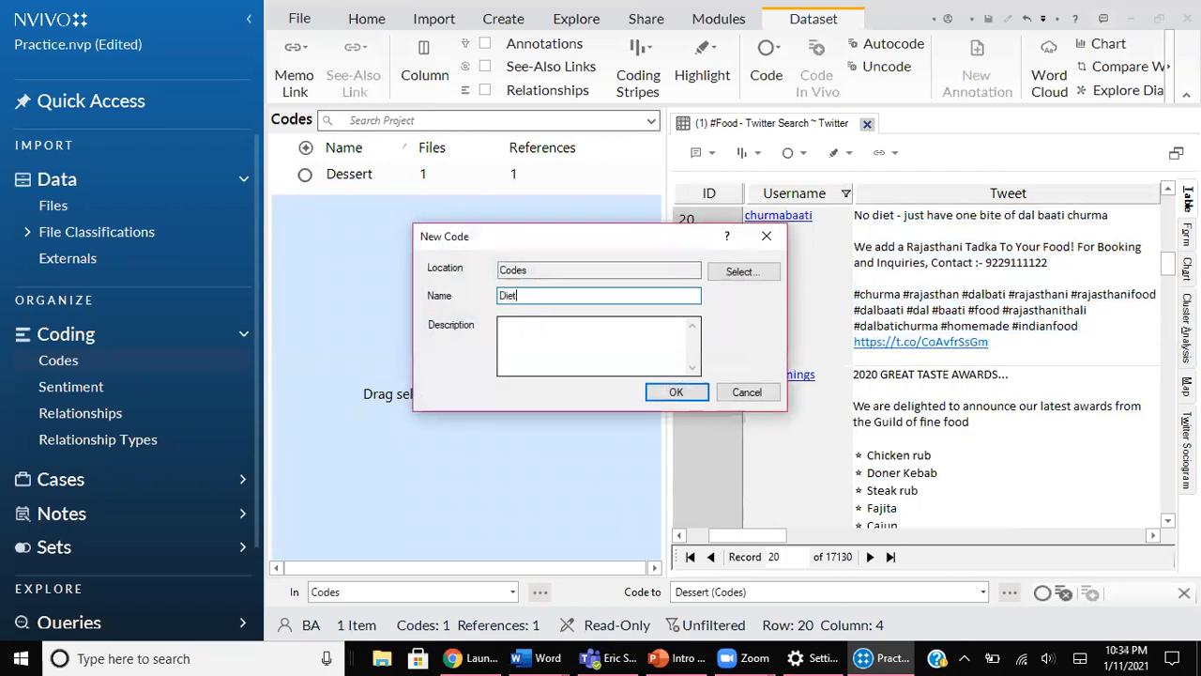
key(Return)
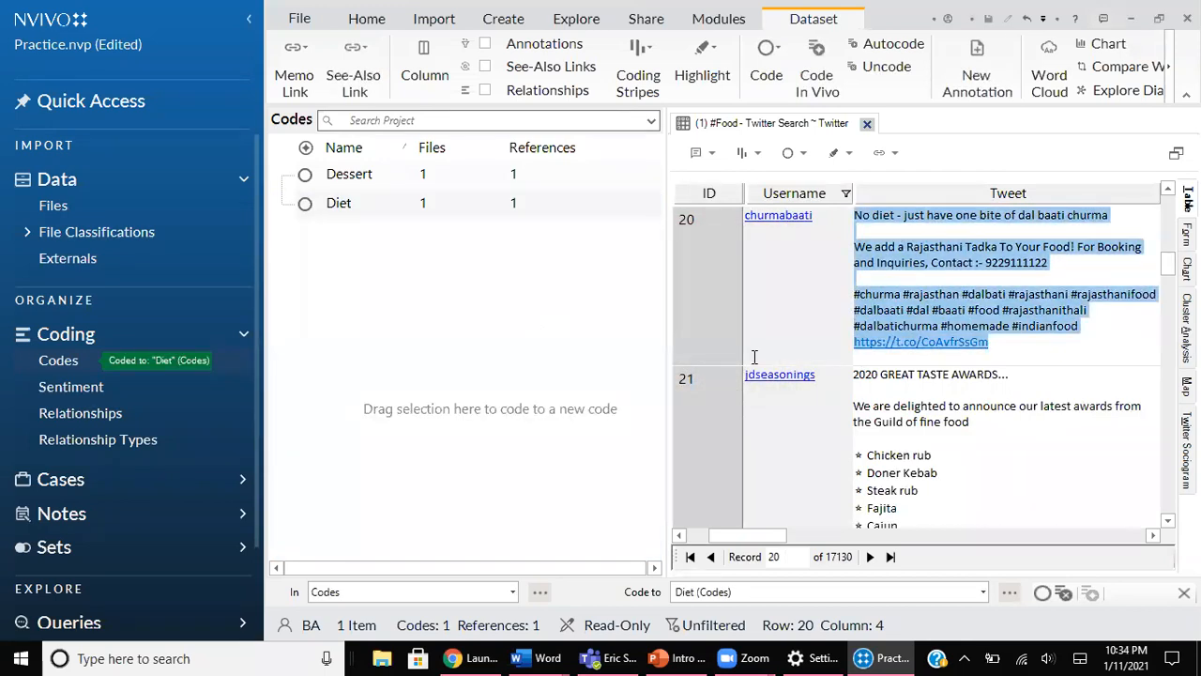
Code the opening lines of the 2020 GREAT TASTE AWARDS tweet in record 21 to the existing Diet code.
click(885, 393)
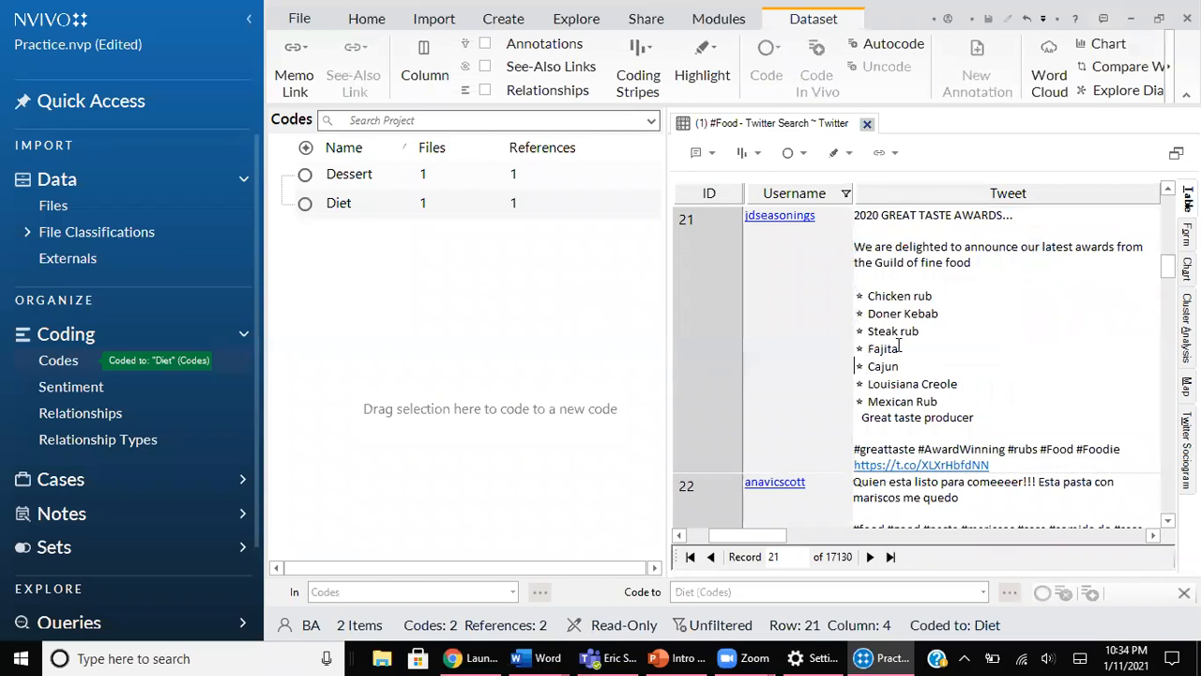
drag(854, 216, 546, 204)
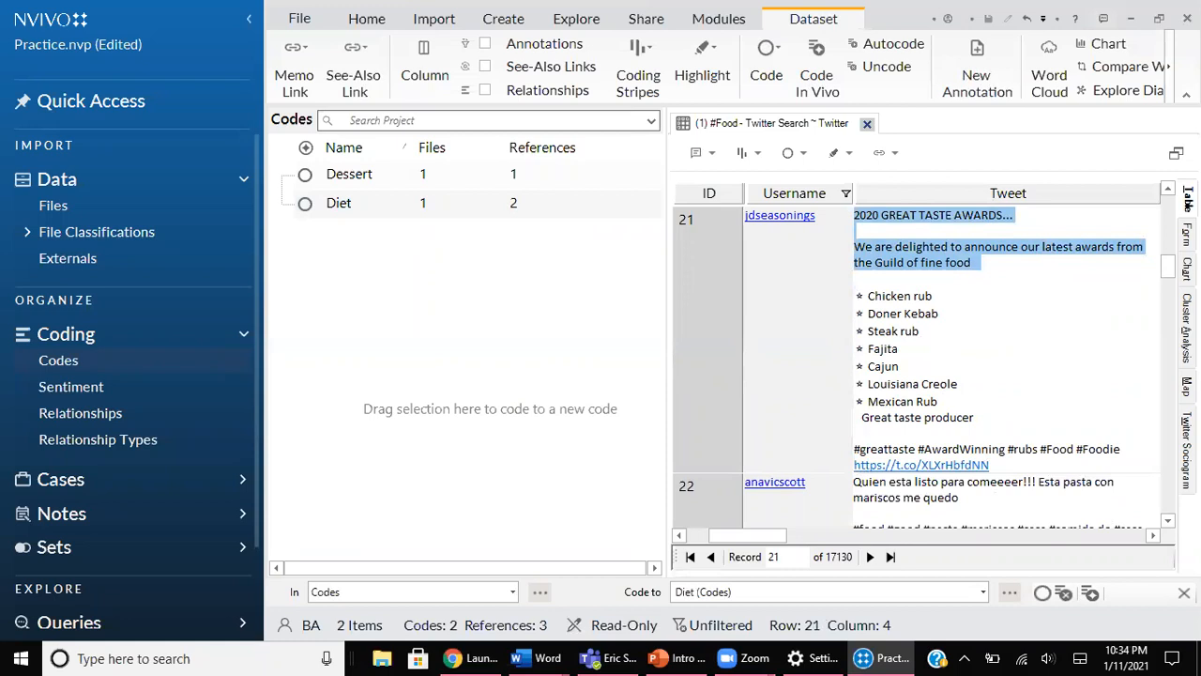
Show the dataset in form view and advance to record 22, placing the cursor in its Tweet field.
click(1188, 234)
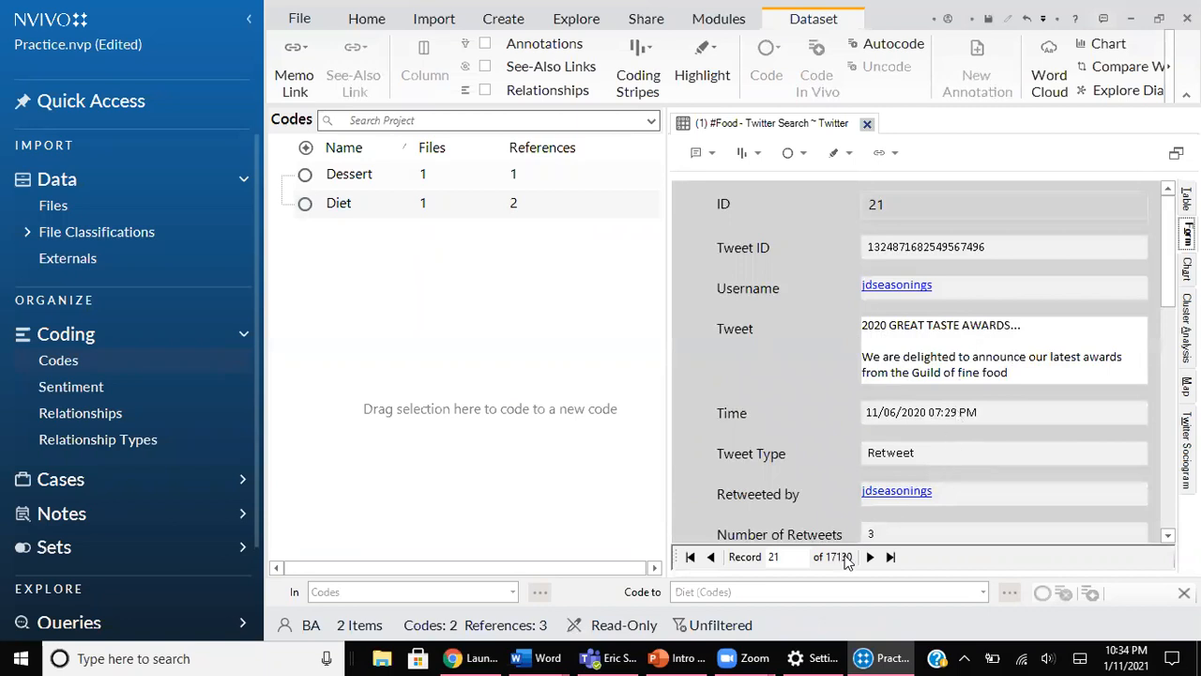
click(871, 558)
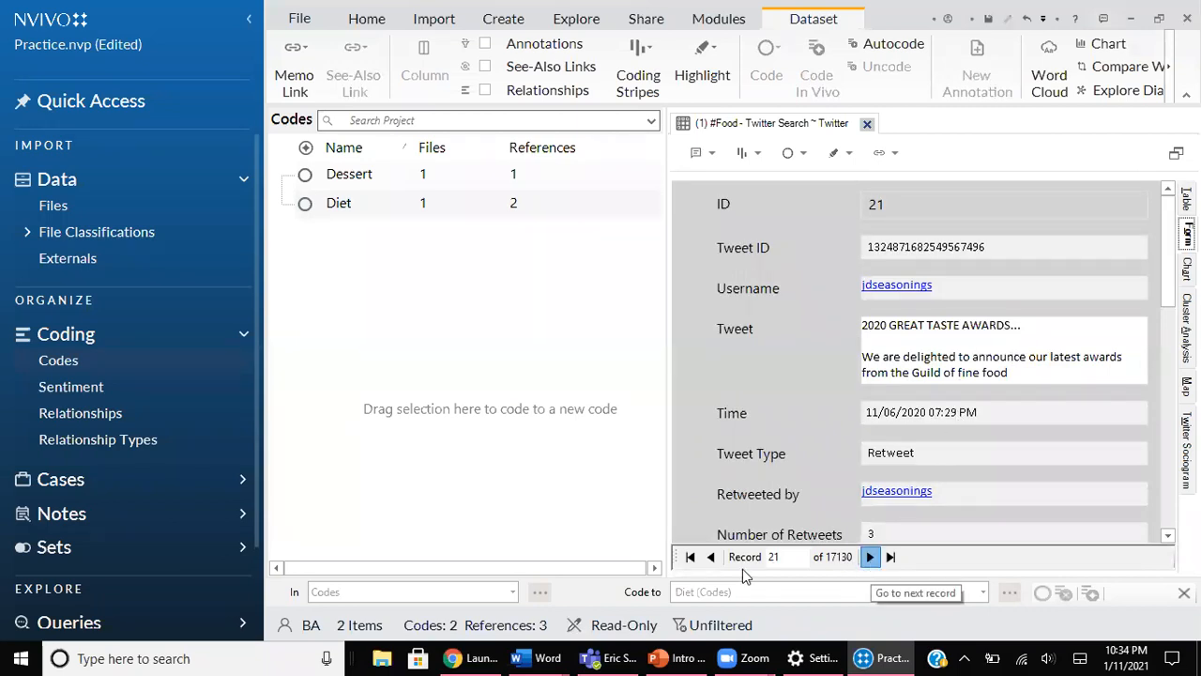
click(868, 325)
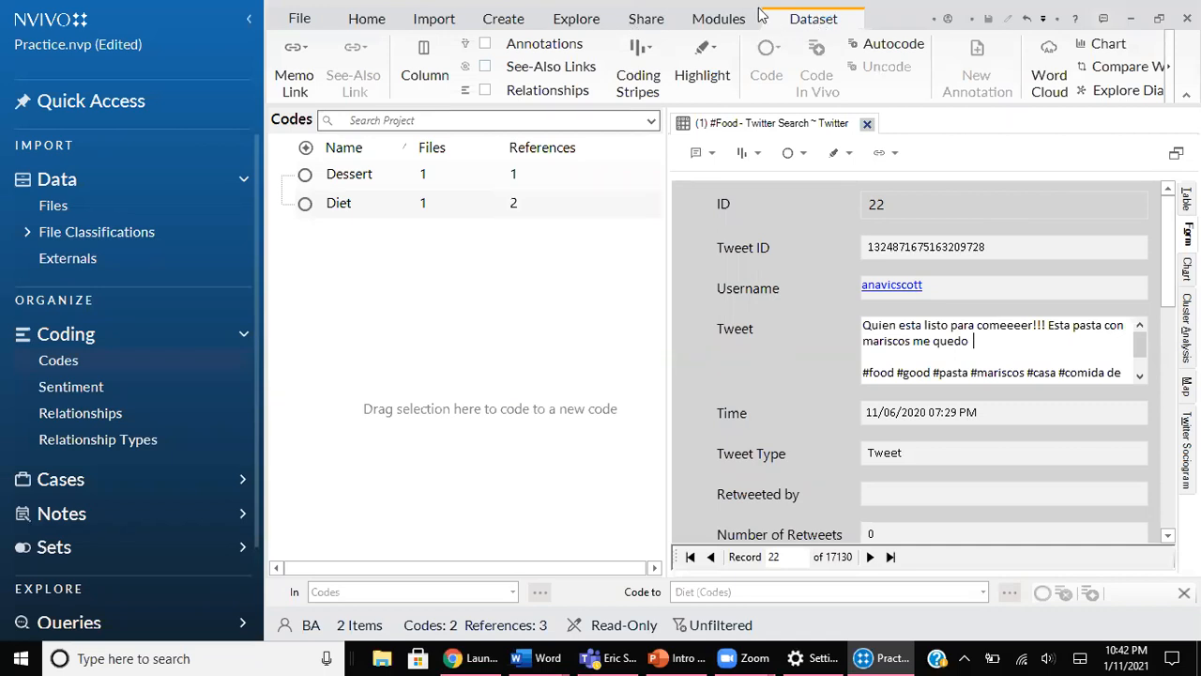
Run a Text Search query for "sweet" across files and externals with exact matches, and show the results as a word tree.
click(575, 21)
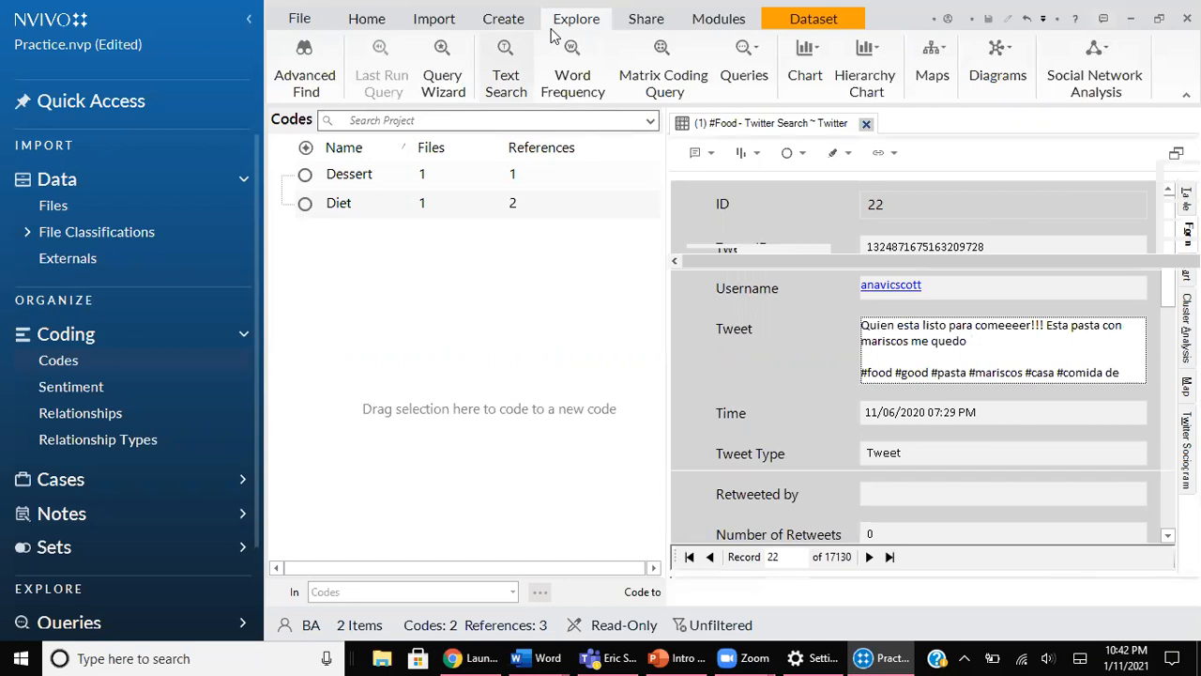
click(505, 61)
click(843, 230)
text(sweet)
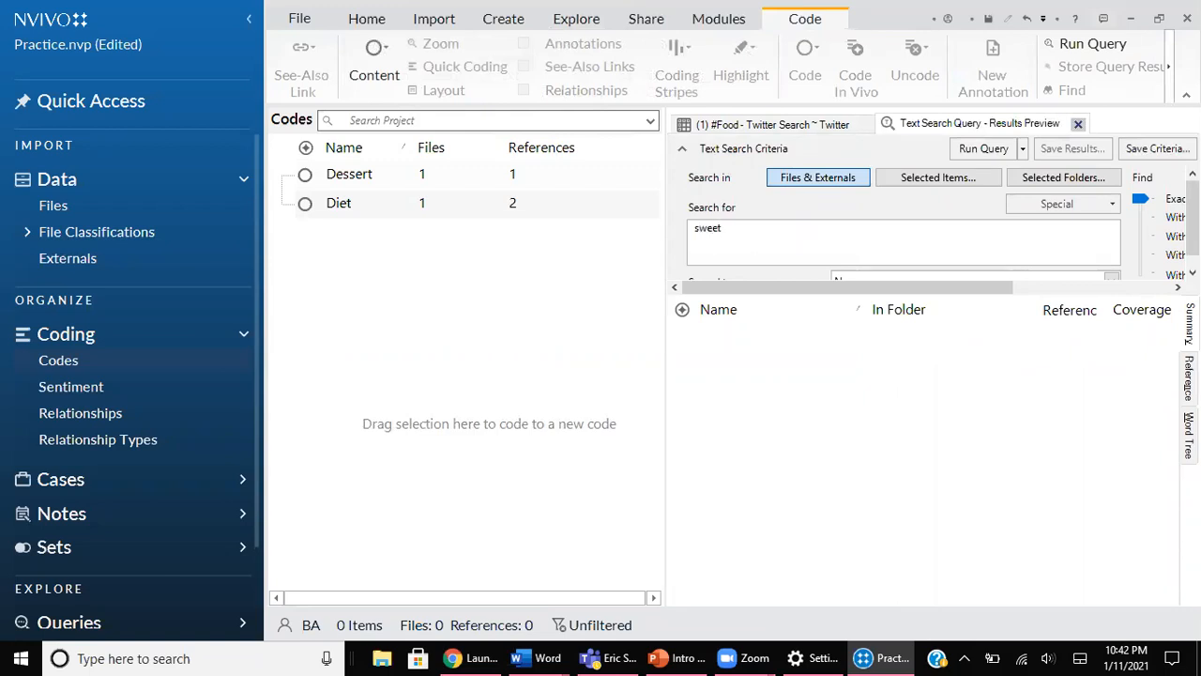
drag(843, 287, 928, 271)
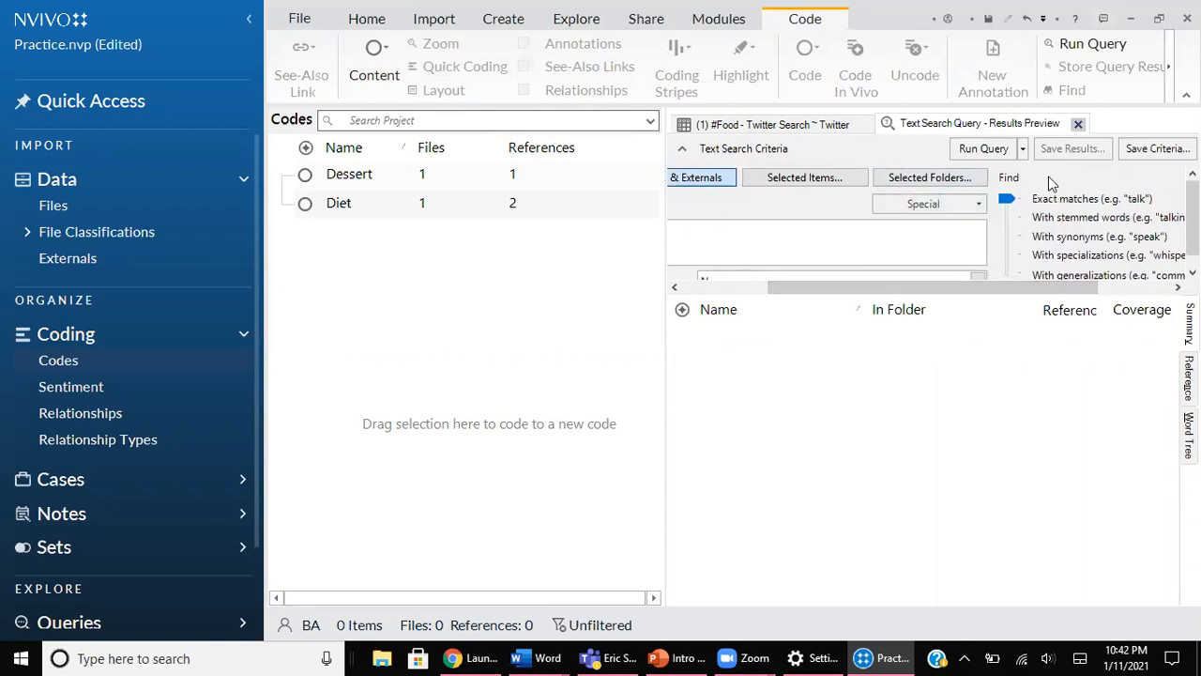
drag(1034, 290, 947, 290)
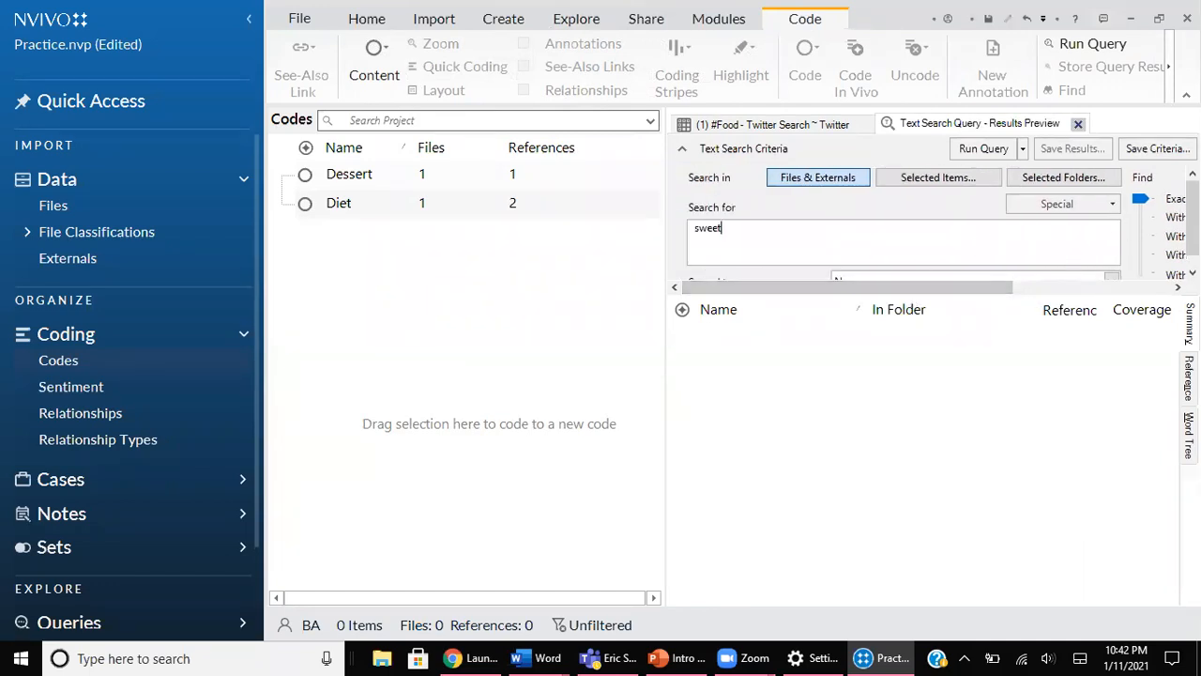
click(977, 157)
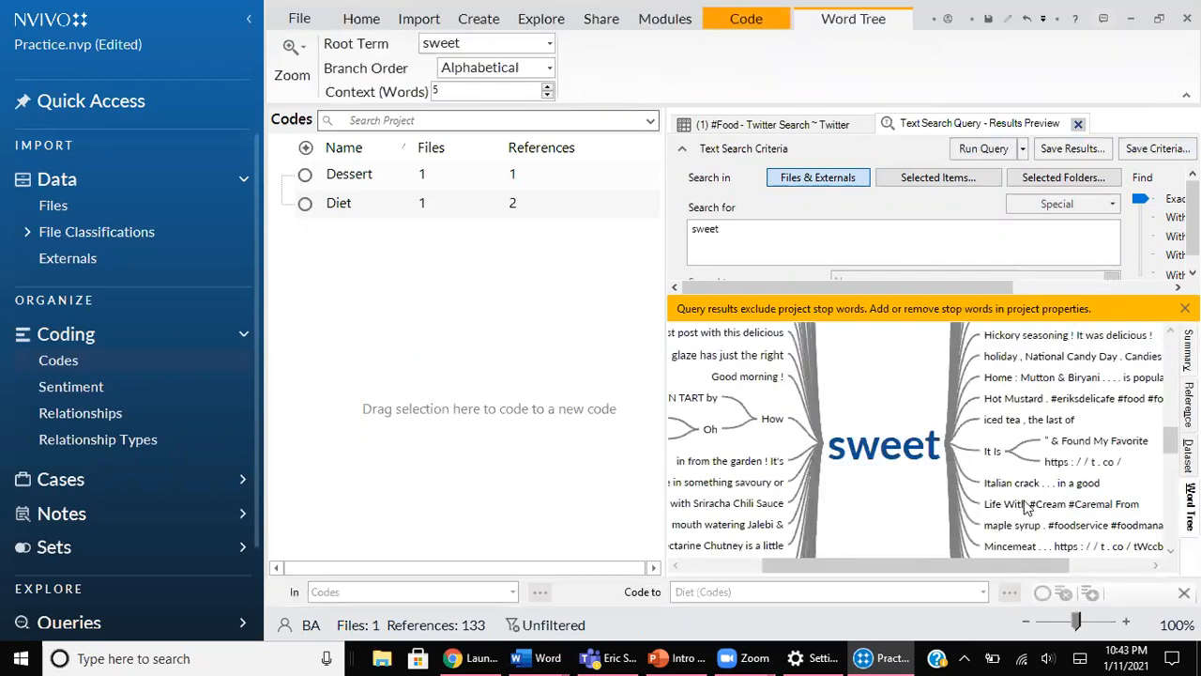
Zoom the "sweet" word tree out to 39% and dismiss the stop words notice.
drag(1077, 623, 1051, 623)
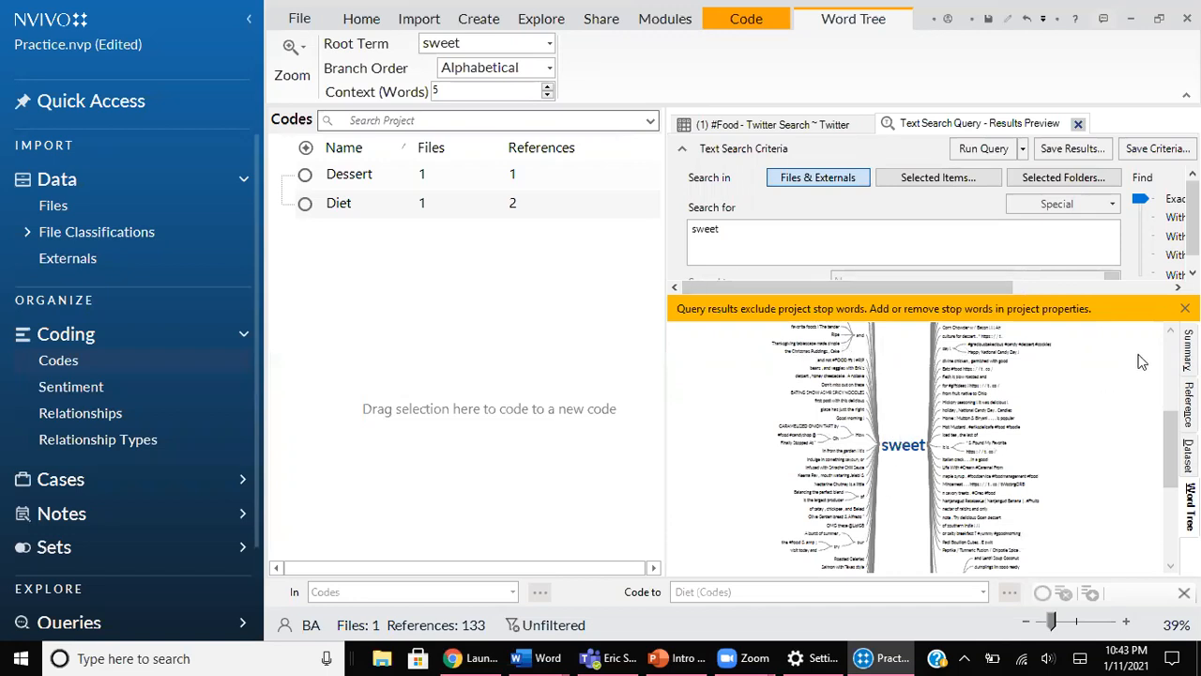
click(1185, 308)
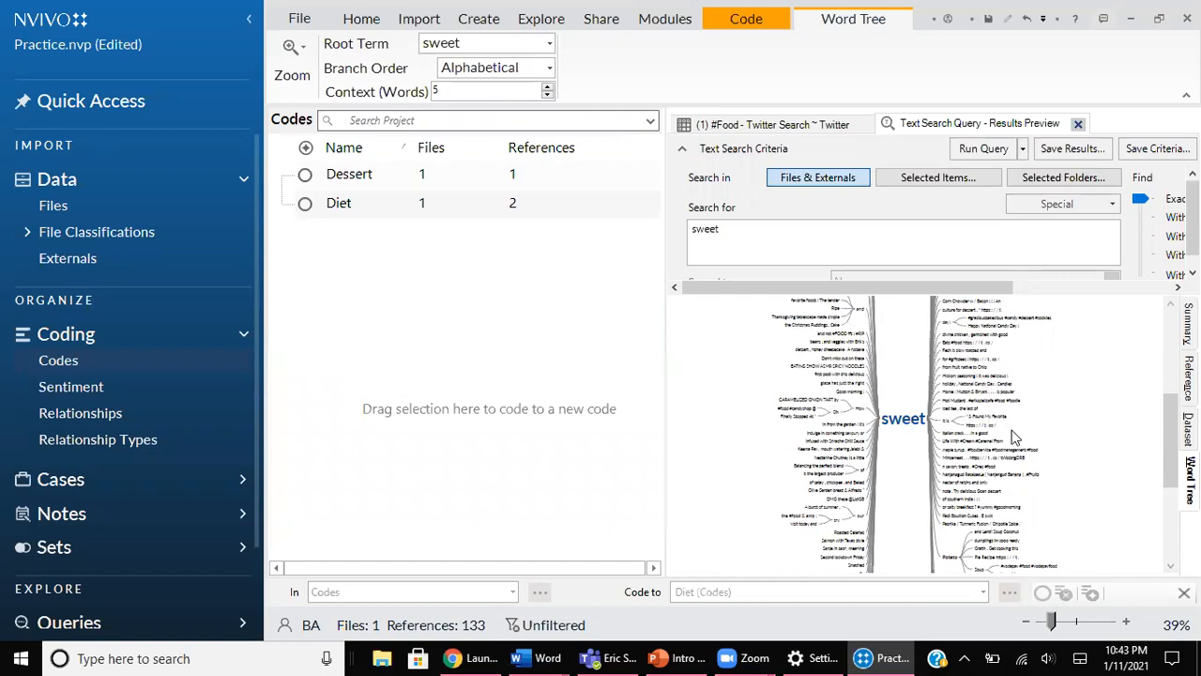
Look through the branches above and below the root term of the "sweet" word tree.
drag(1168, 473, 1170, 434)
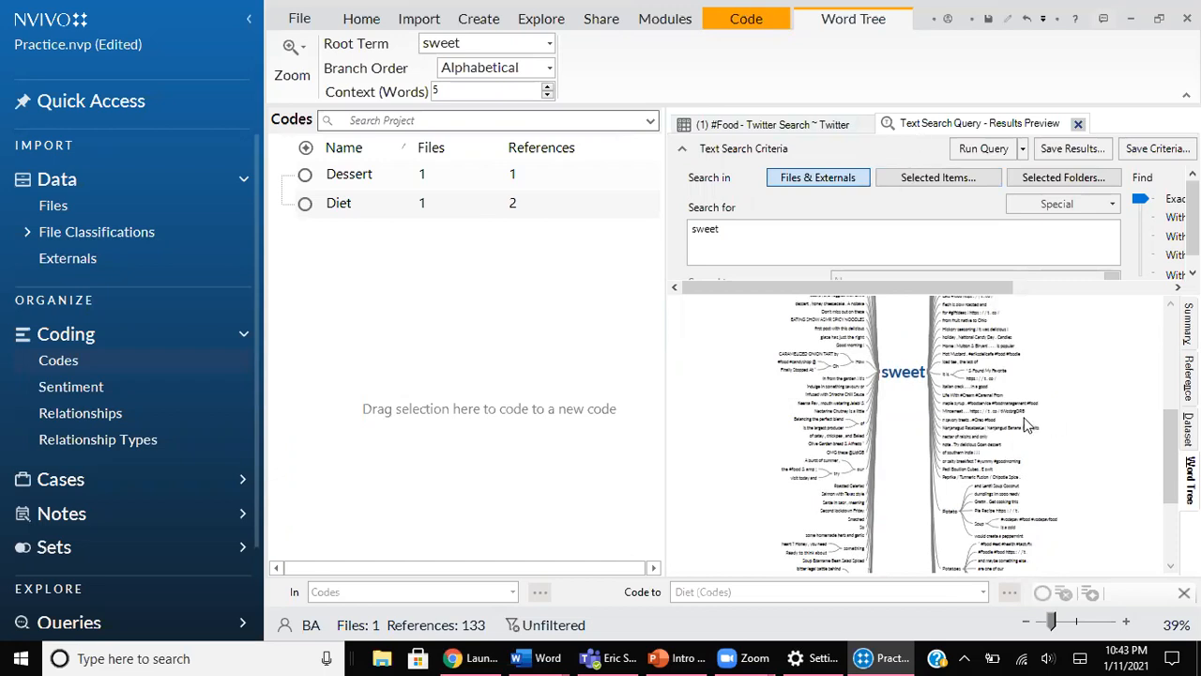
scroll(1047, 422, up, 3)
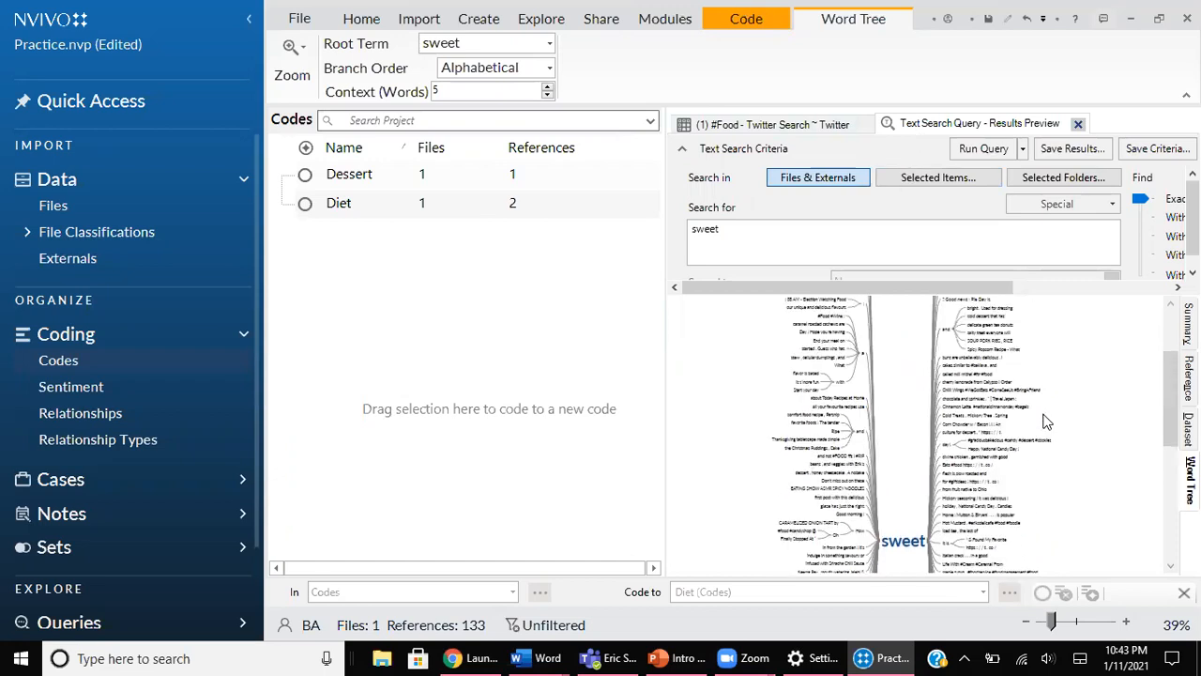
scroll(1047, 422, down, 3)
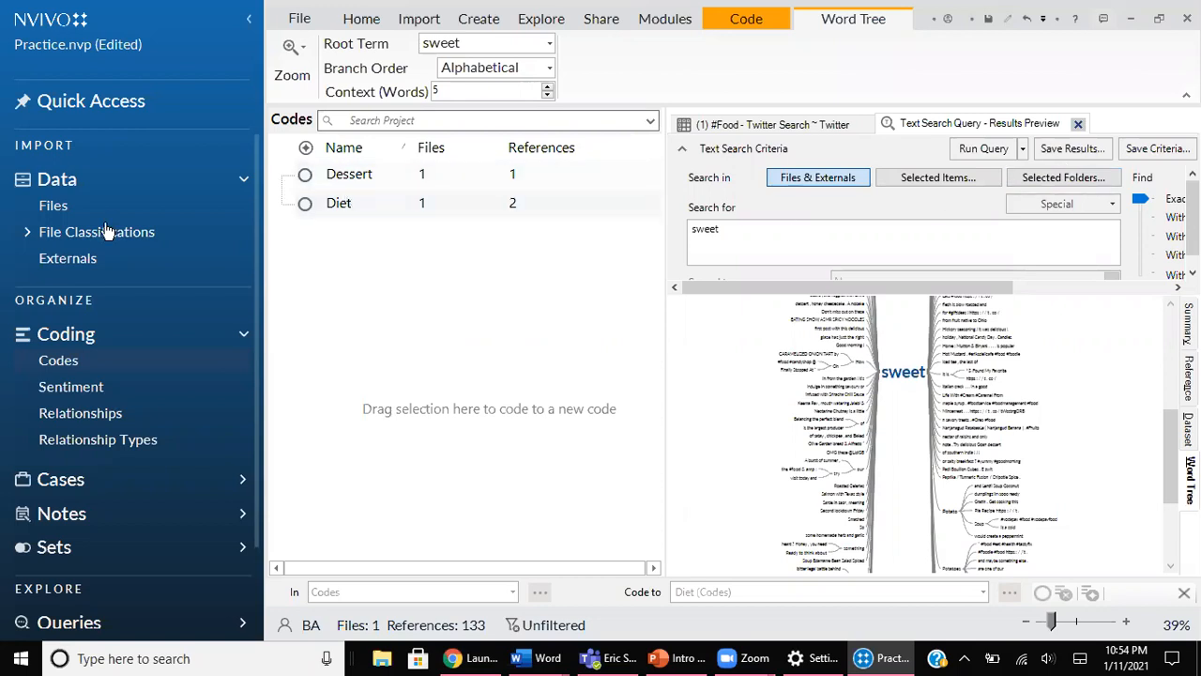
Start the Autocode Wizard for the "(1) #Food - Twitter Search ~ Twitter" dataset in the project's files.
click(57, 209)
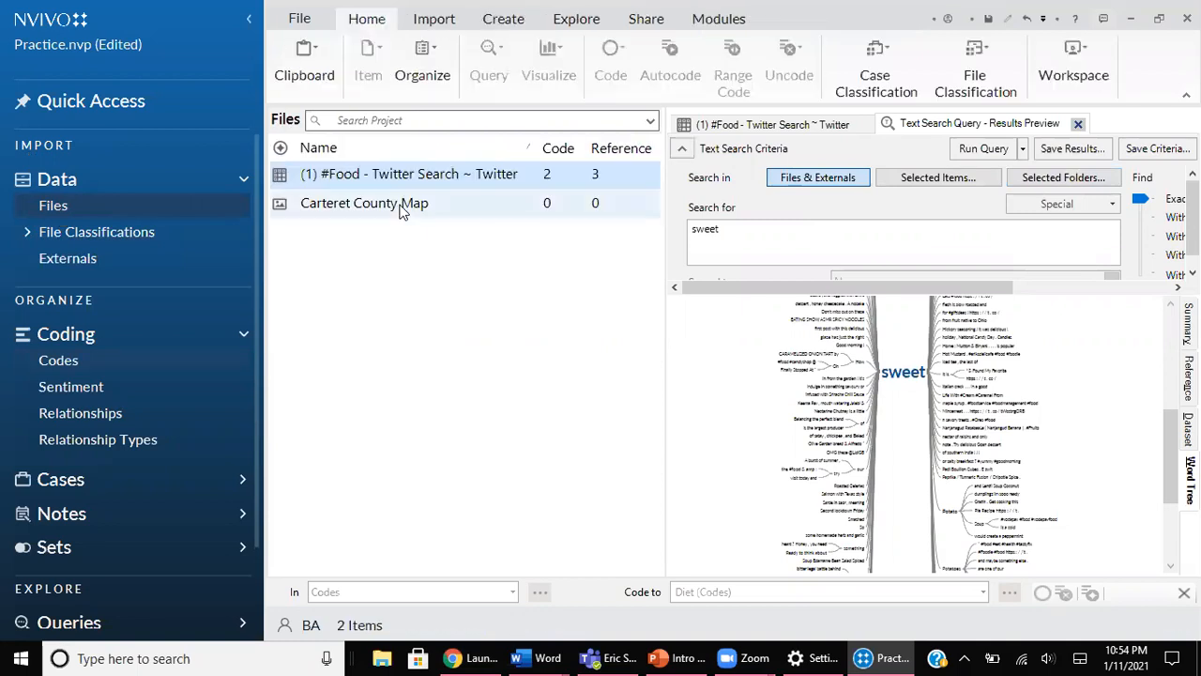
right_click(398, 178)
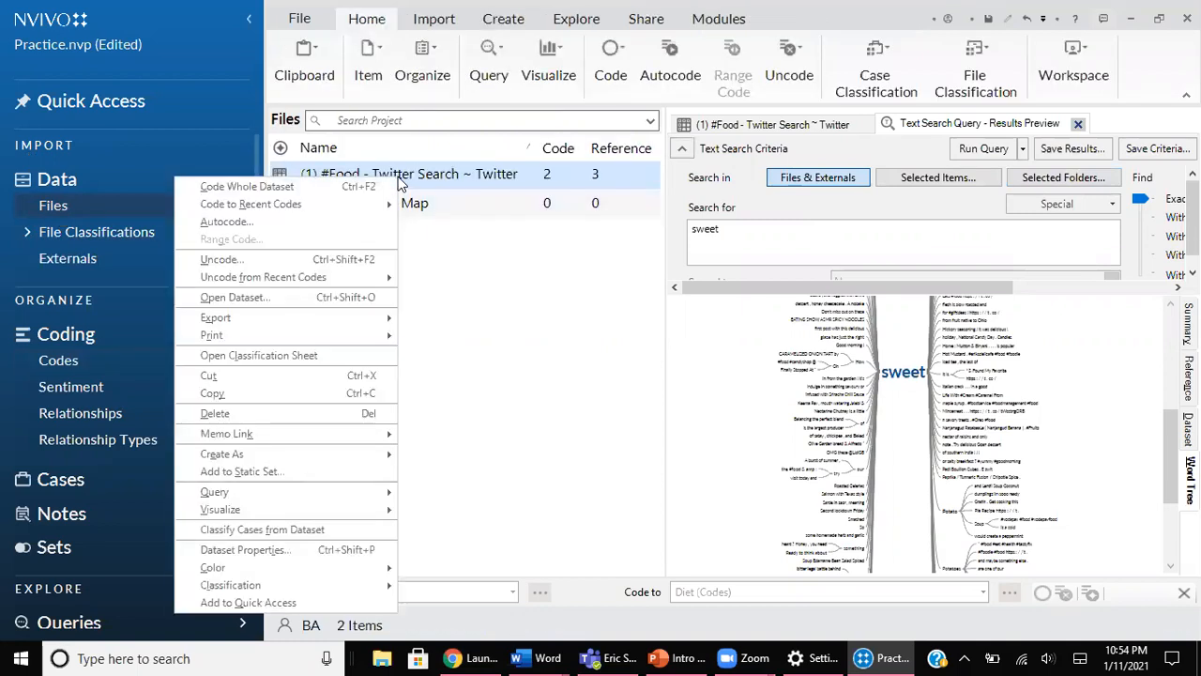
click(276, 229)
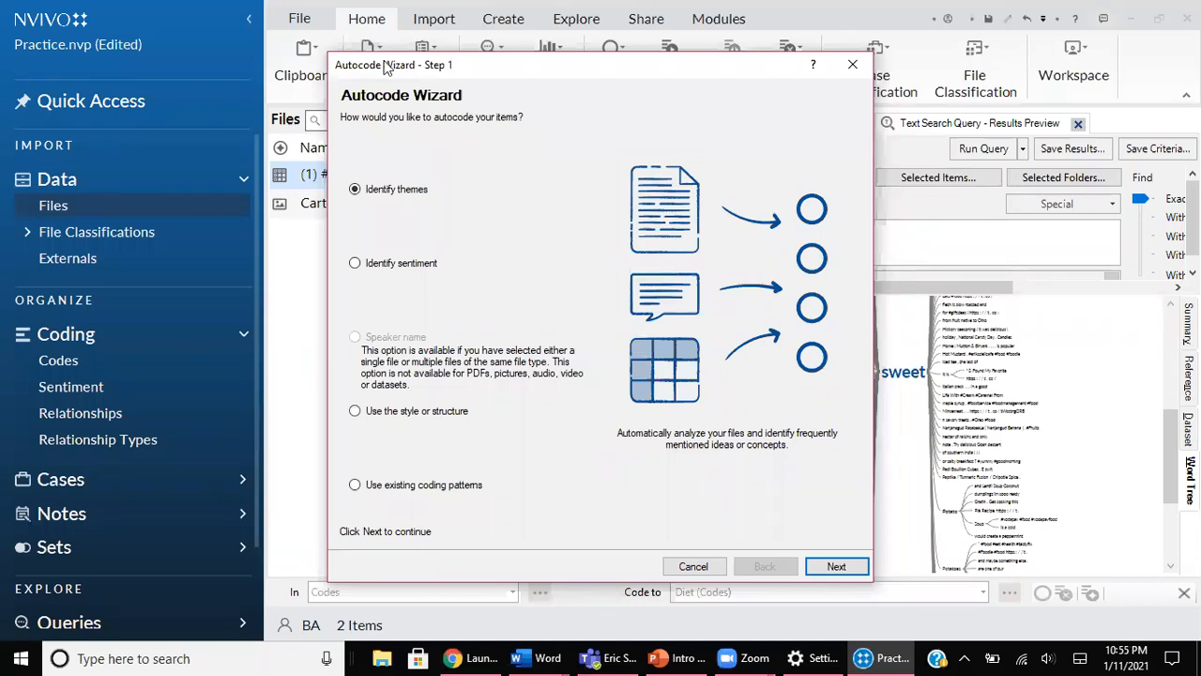
click(355, 486)
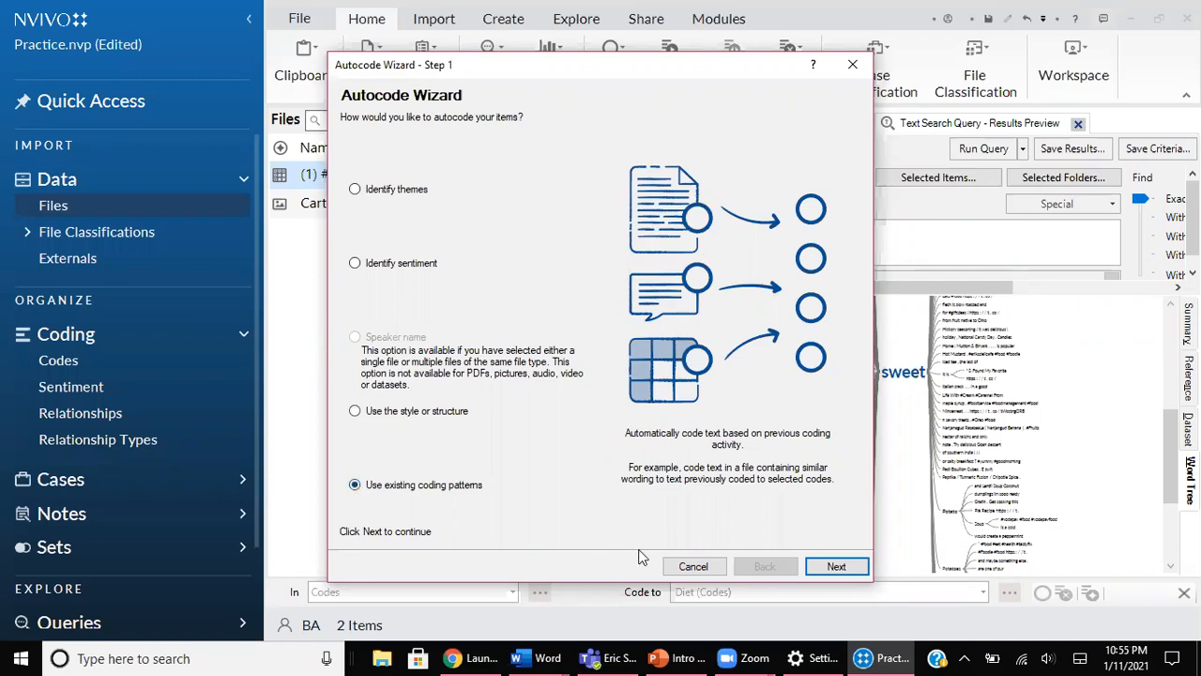
click(830, 569)
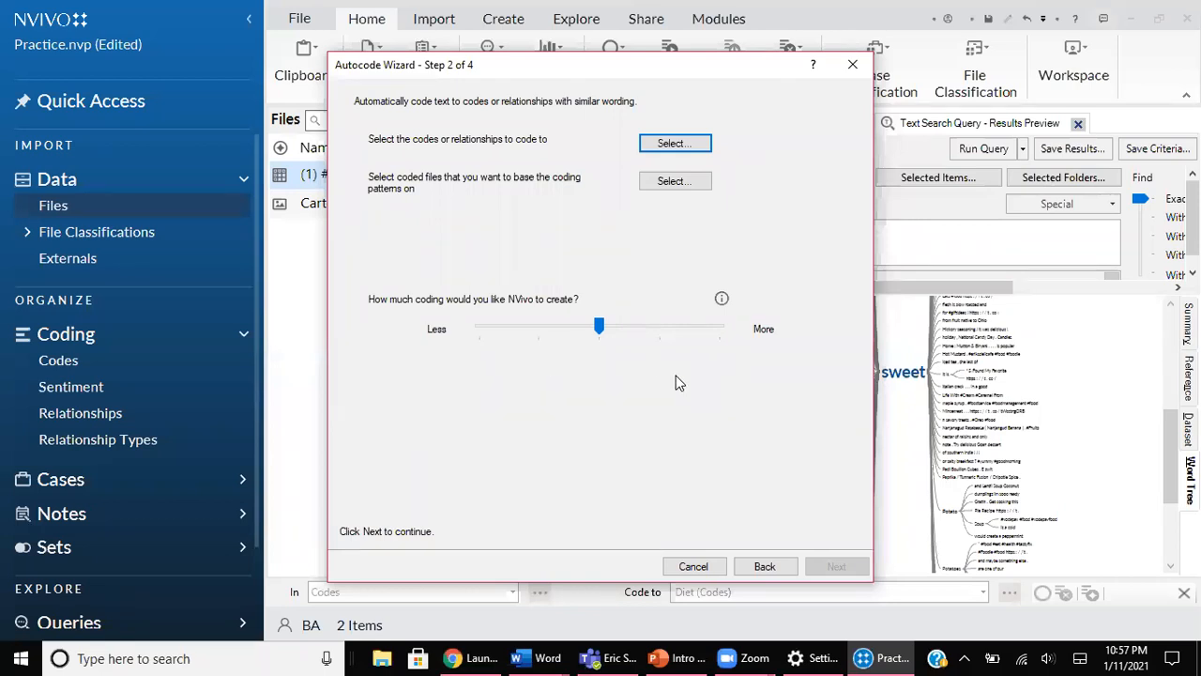
click(762, 568)
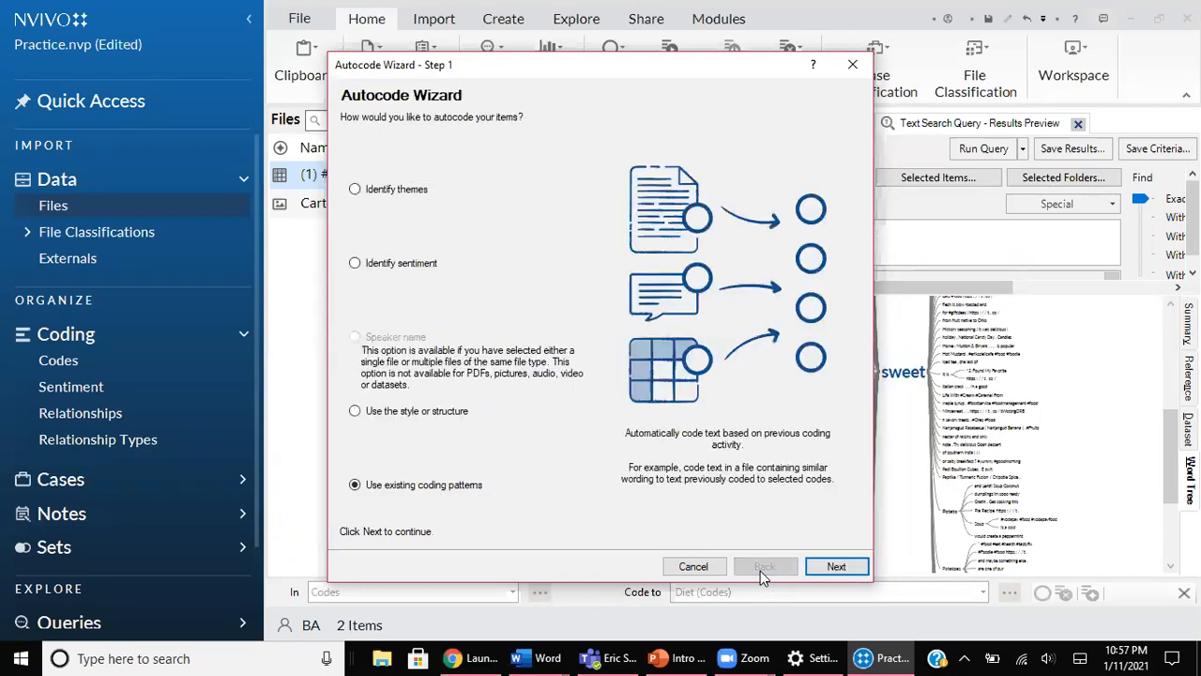
Autocode the dataset by style or structure from predefined Twitter columns for Username and Hashtag, under a new code and new case named Twitter.
click(407, 412)
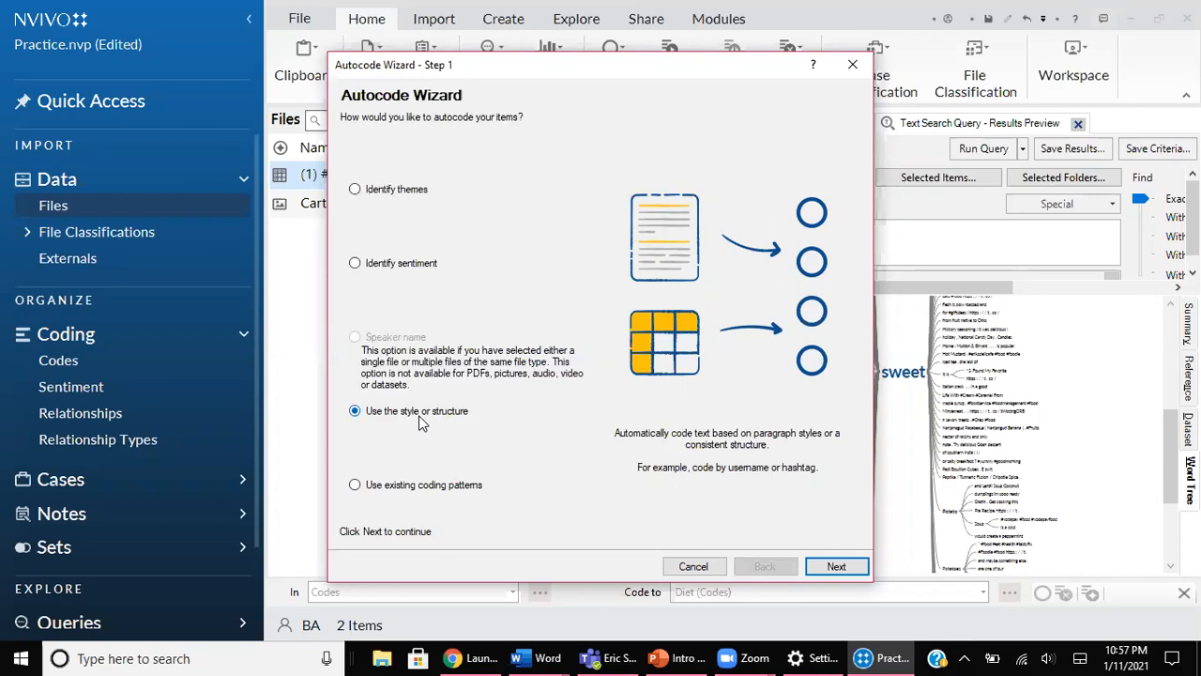
click(816, 569)
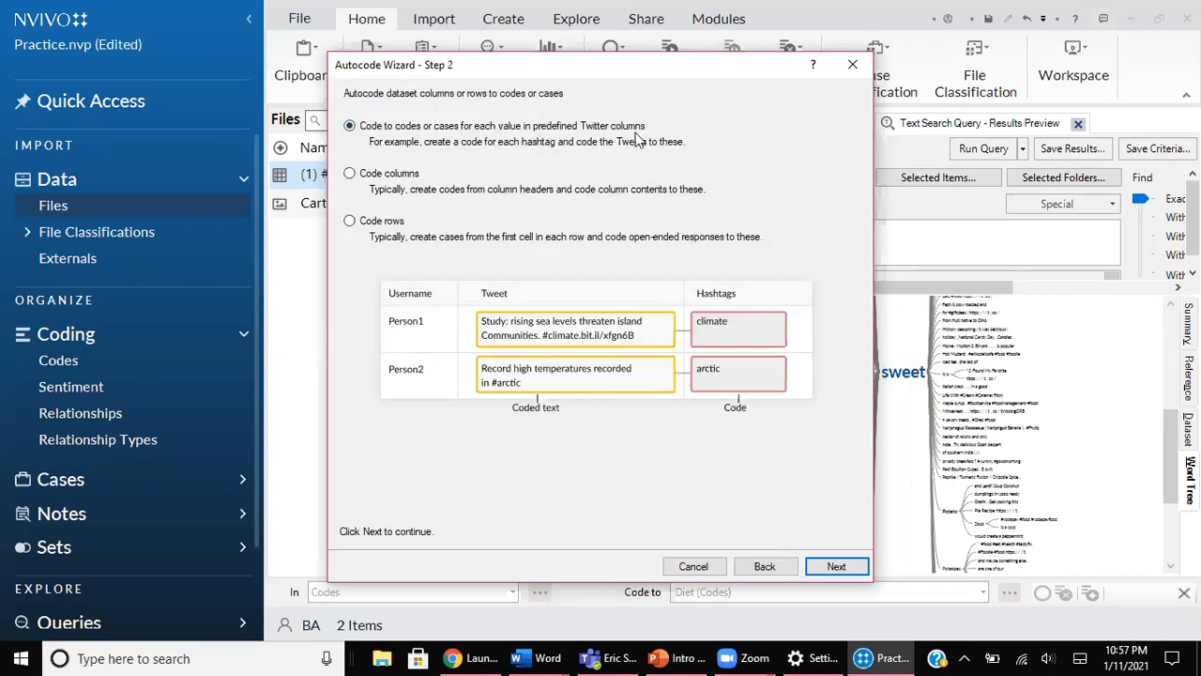
click(815, 571)
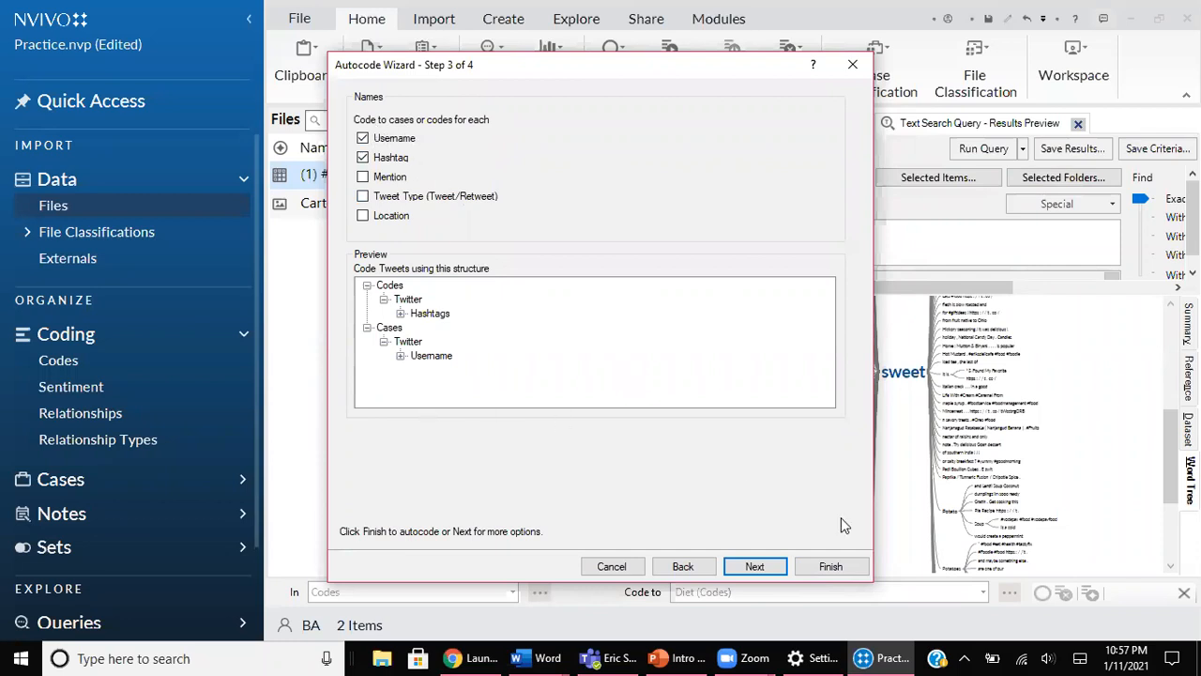
click(760, 568)
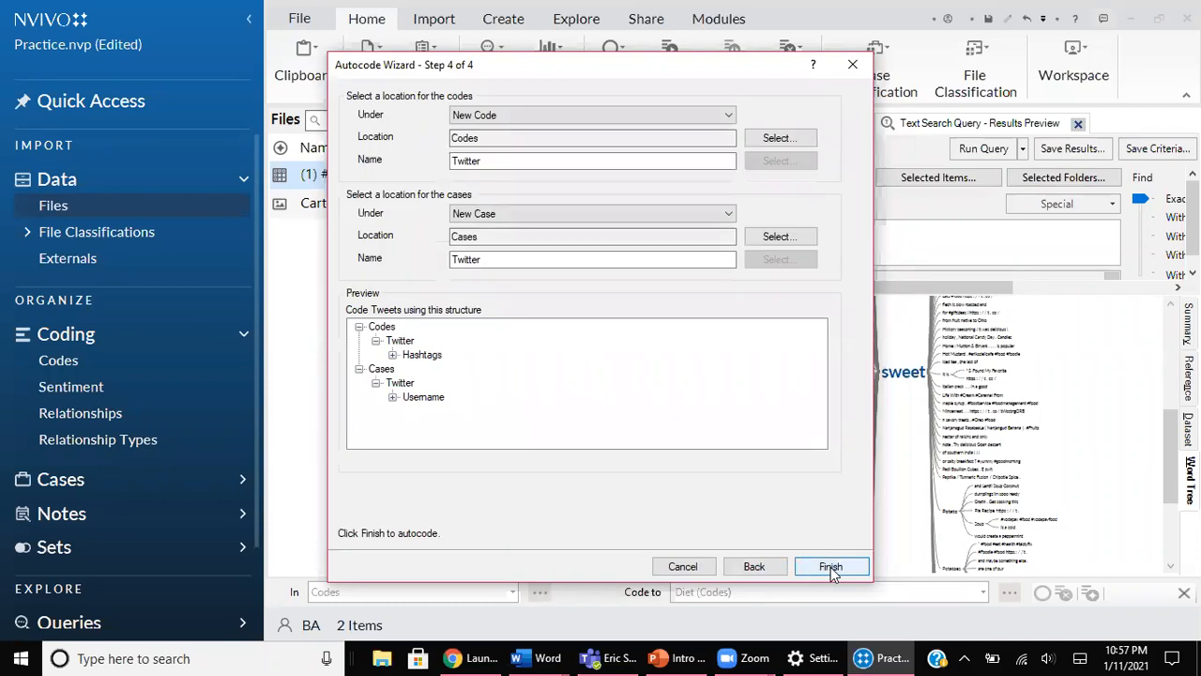
click(830, 567)
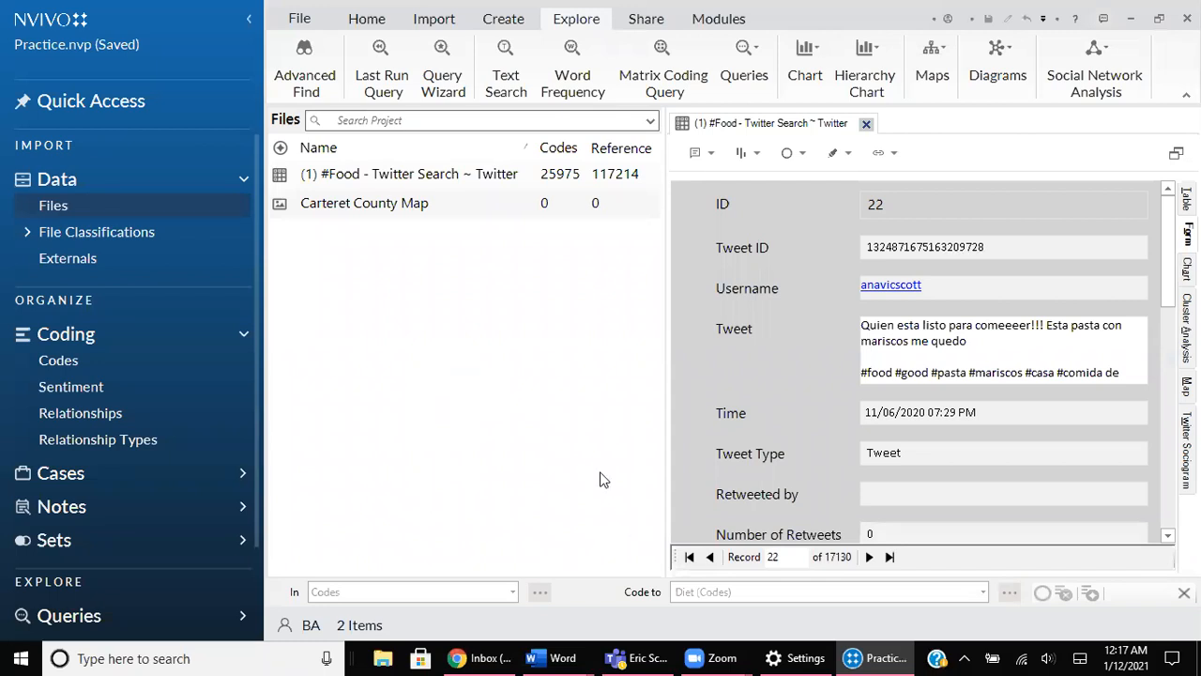
Examine the individual hashtag codes nested under Twitter in the project's codes, and collapse the Hashtags code.
click(75, 361)
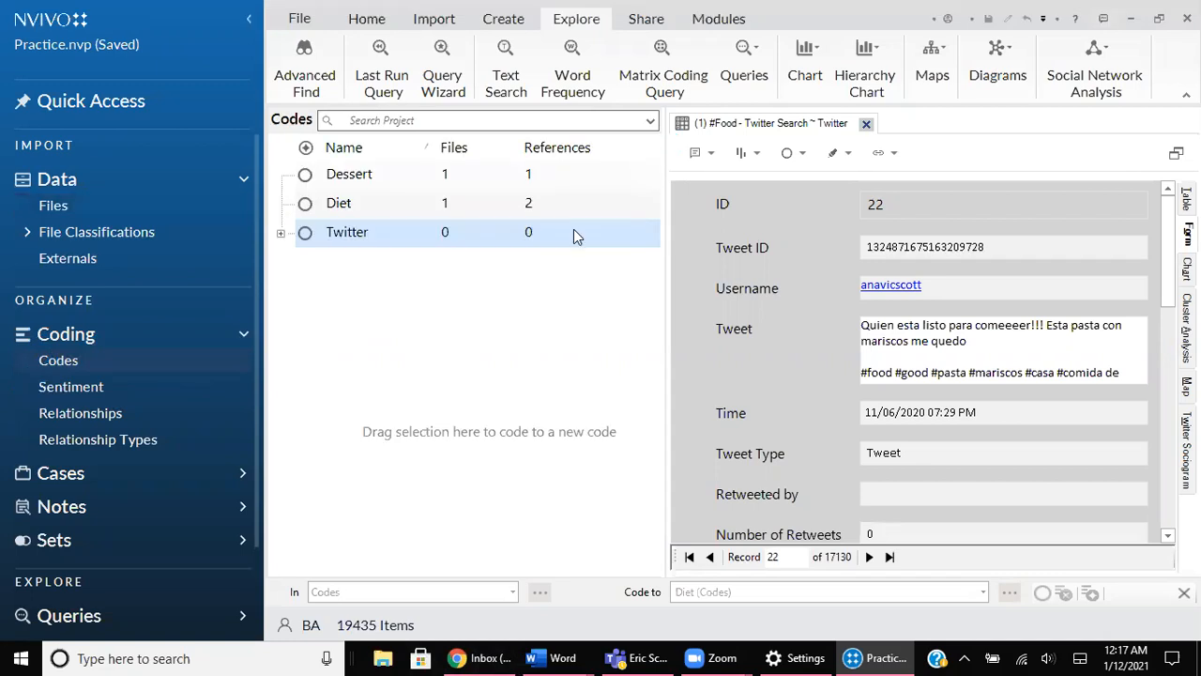
click(281, 232)
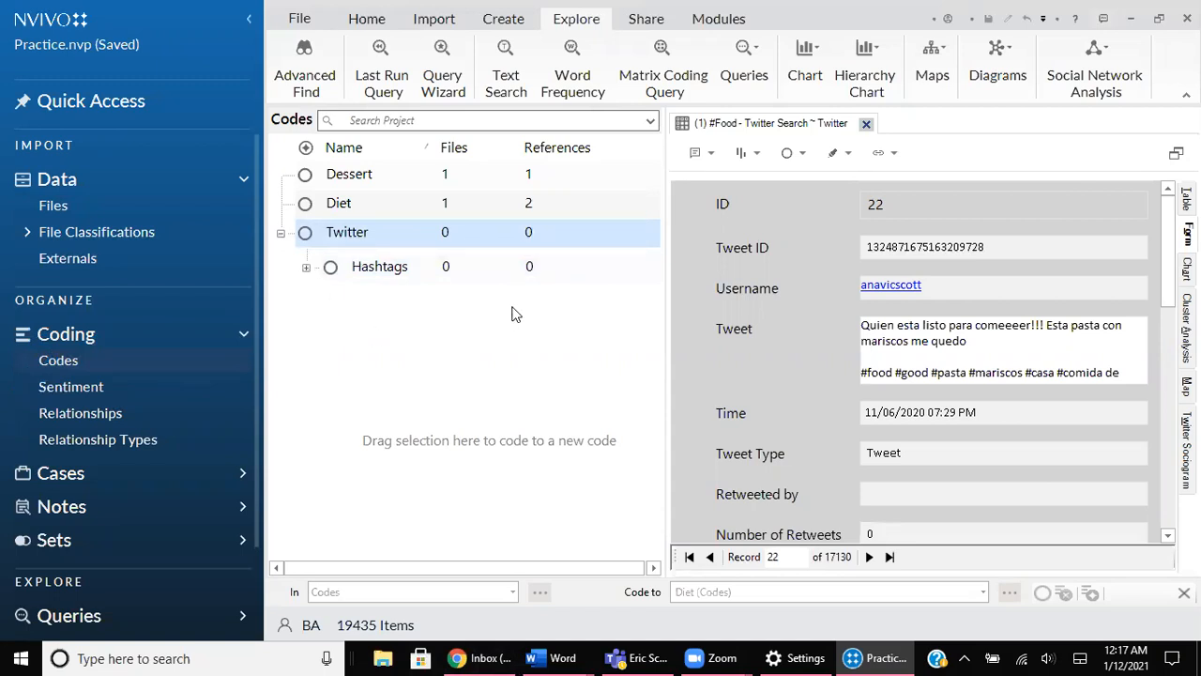
click(306, 267)
scroll(498, 256, down, 15)
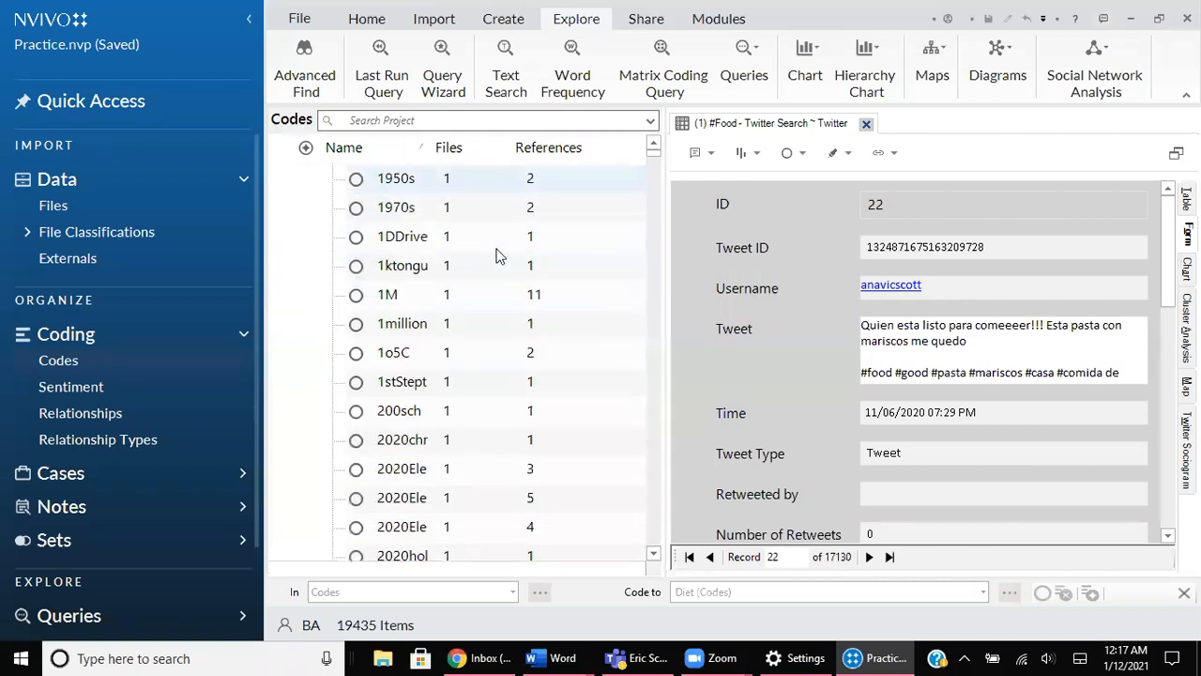
scroll(499, 256, down, 4)
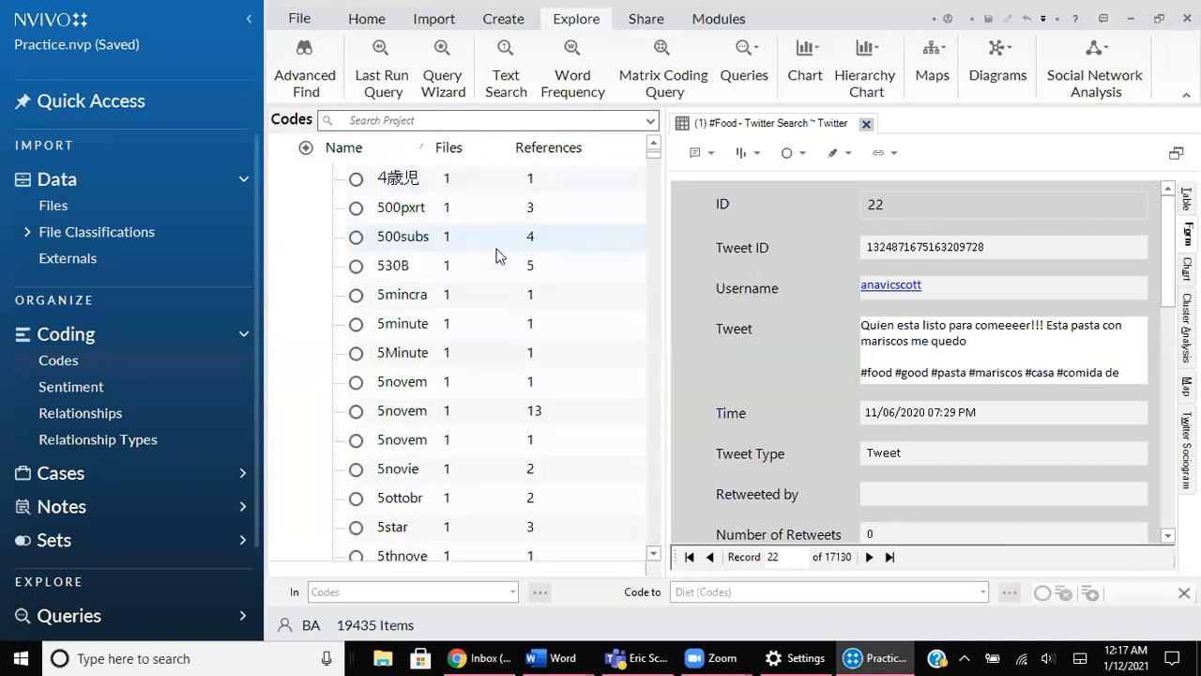
scroll(498, 256, up, 12)
scroll(498, 256, up, 6)
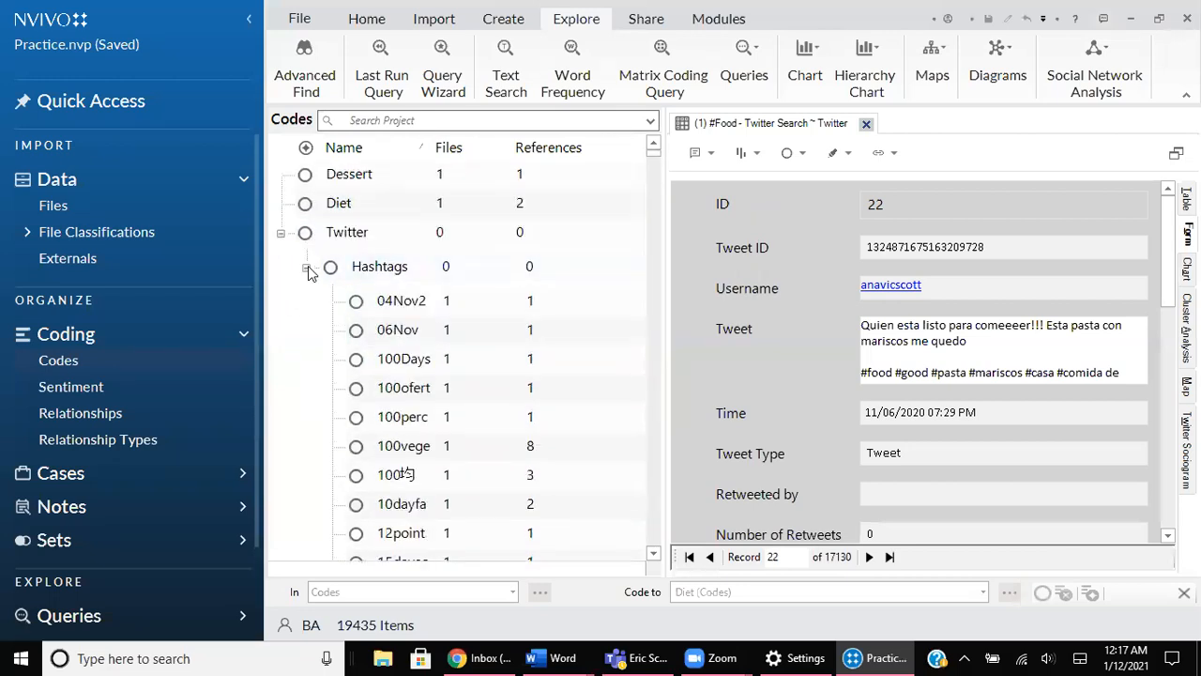
right_click(420, 305)
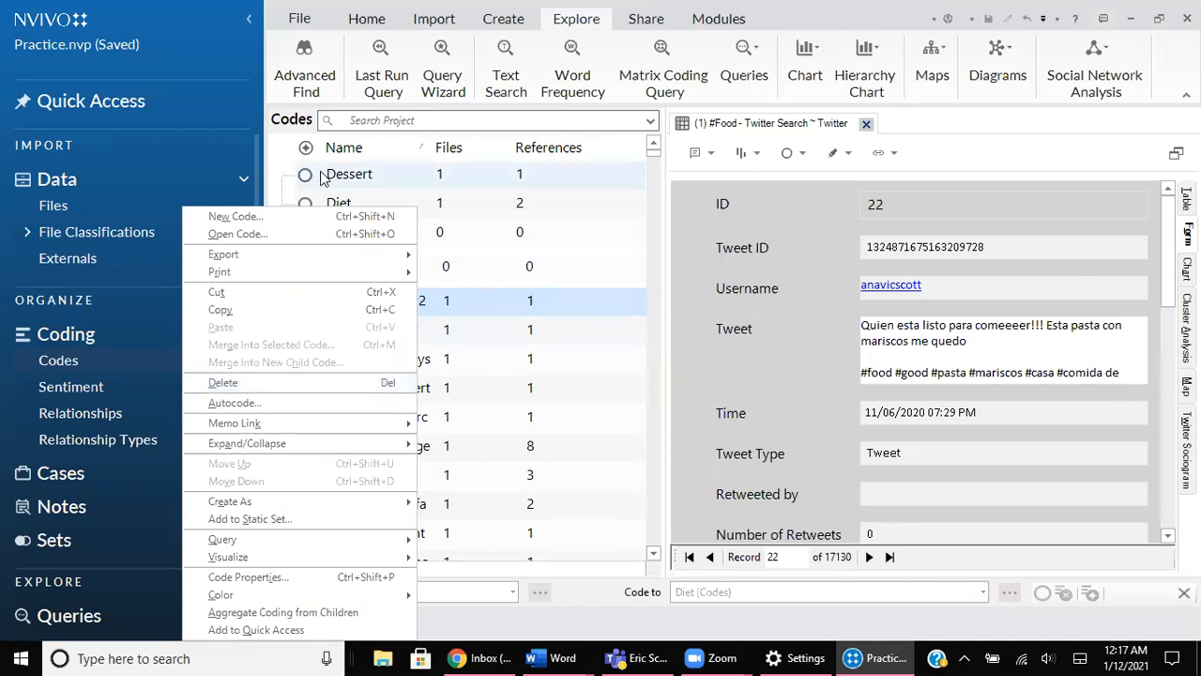
click(288, 165)
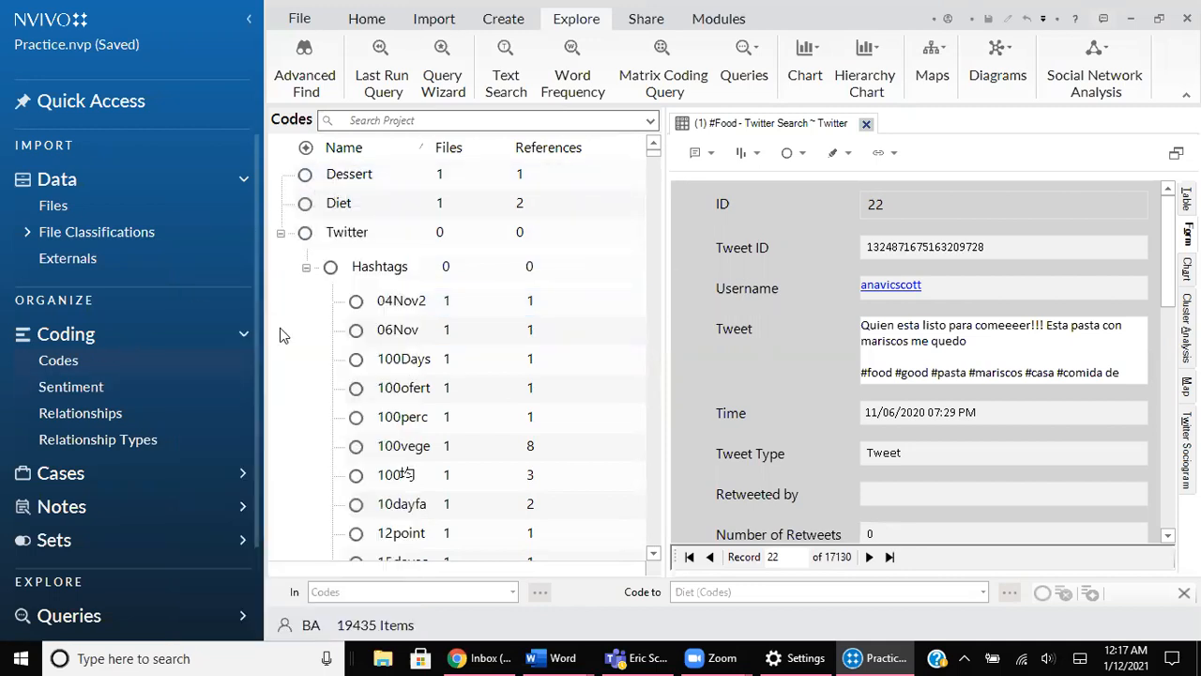
click(307, 268)
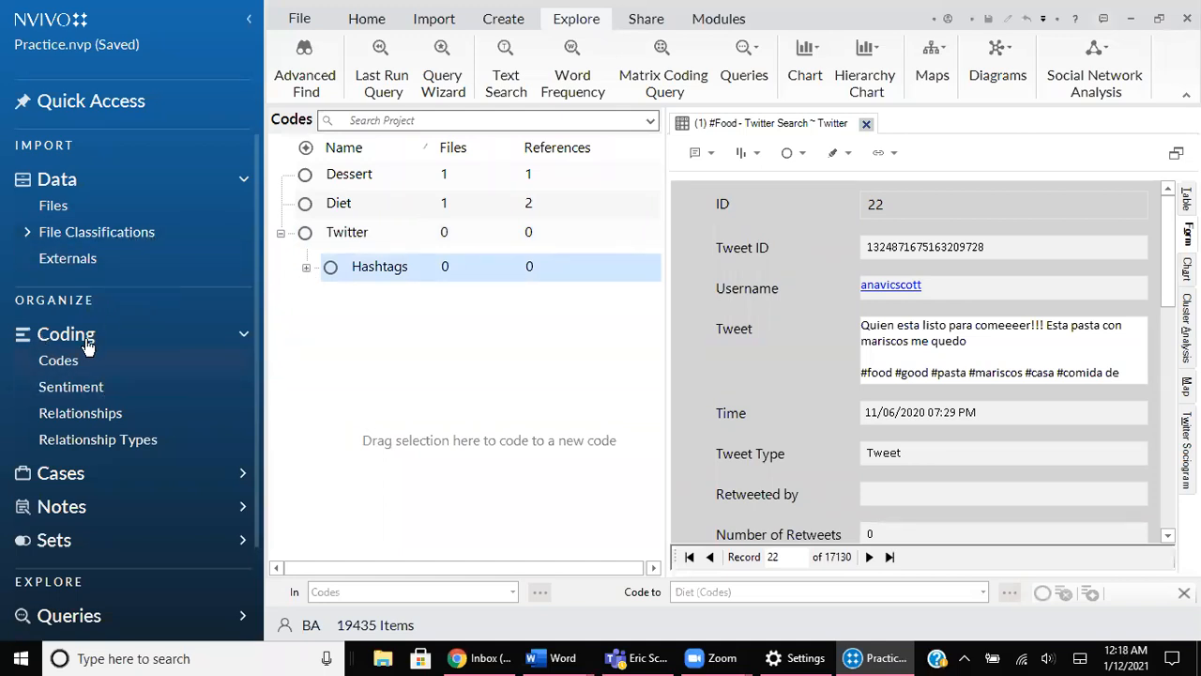
Start autocoding the #Food Twitter dataset again with the Identify themes method and generate its list of themes.
click(75, 208)
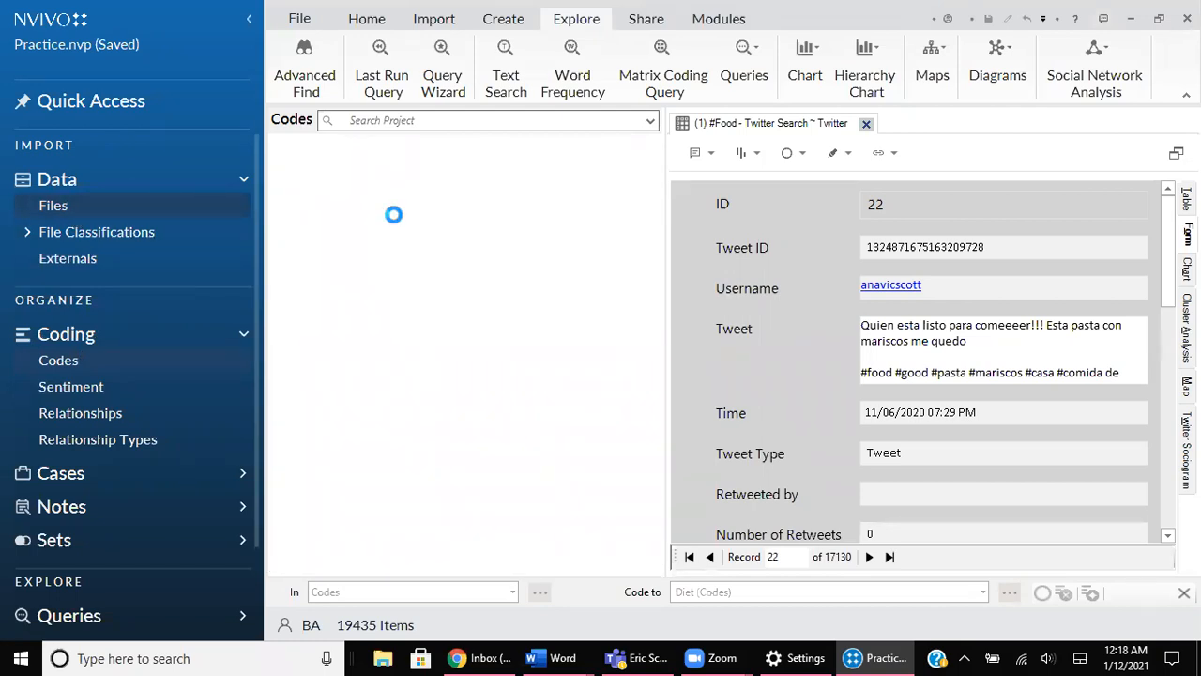
click(416, 175)
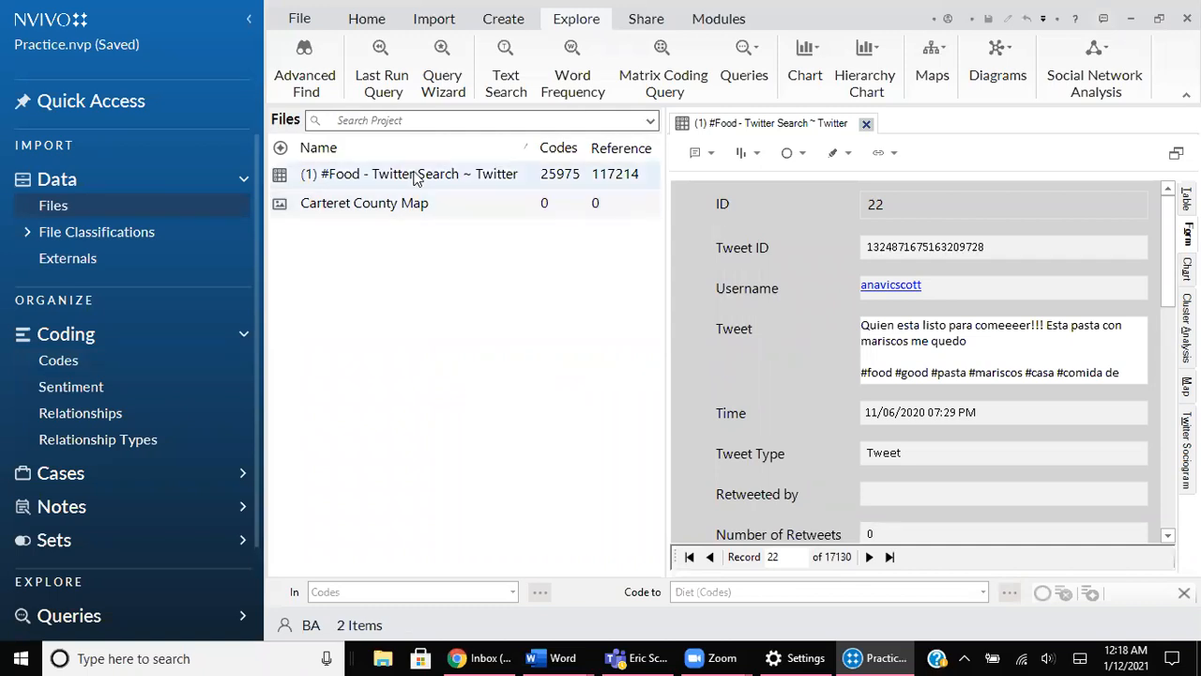
right_click(415, 174)
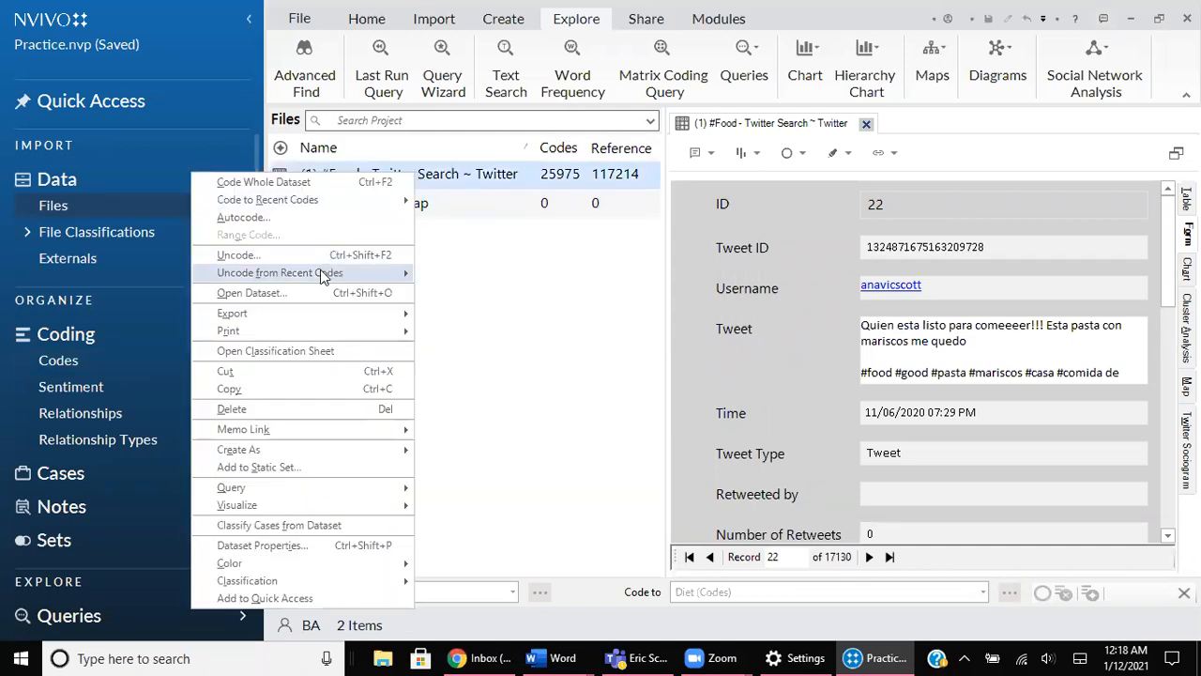
click(269, 224)
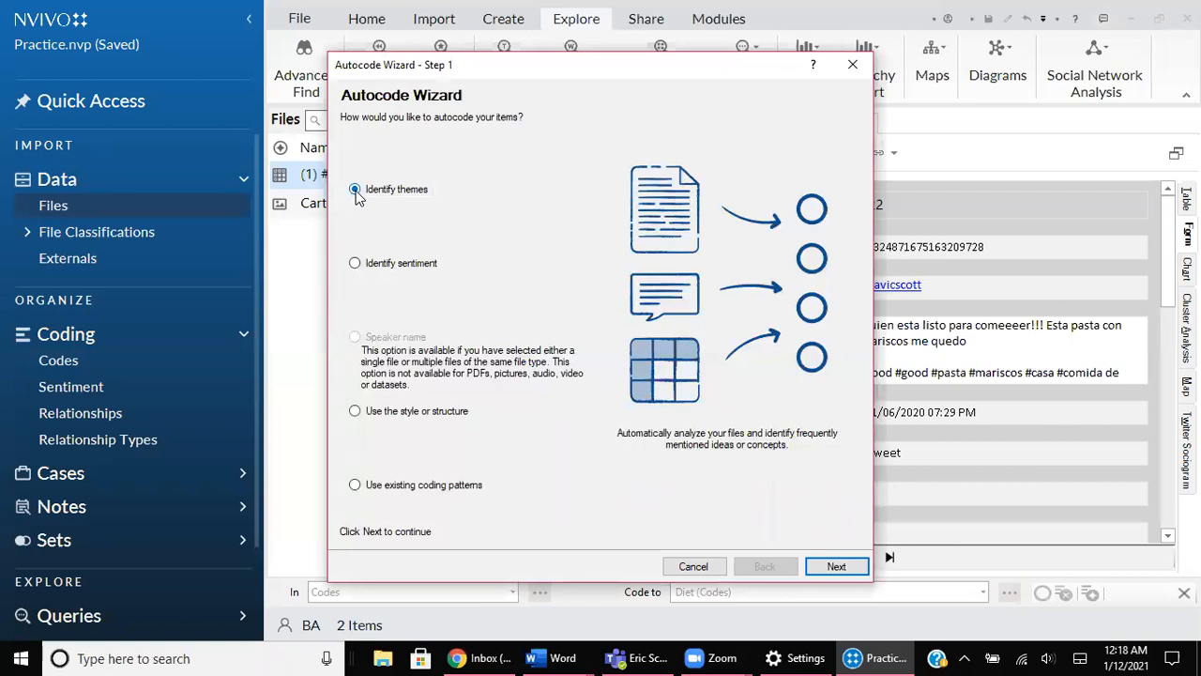
click(834, 568)
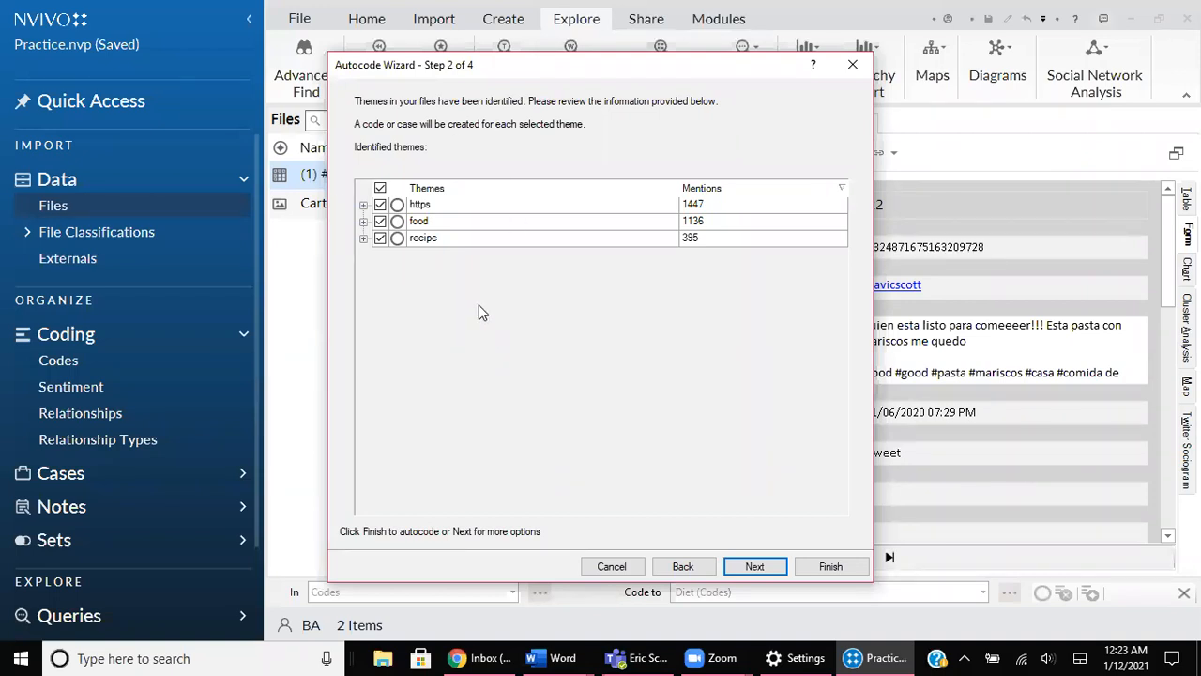
Exclude the https theme, code by sentences, and finish theme autocoding into the Autocoded Themes folder.
click(380, 207)
click(754, 567)
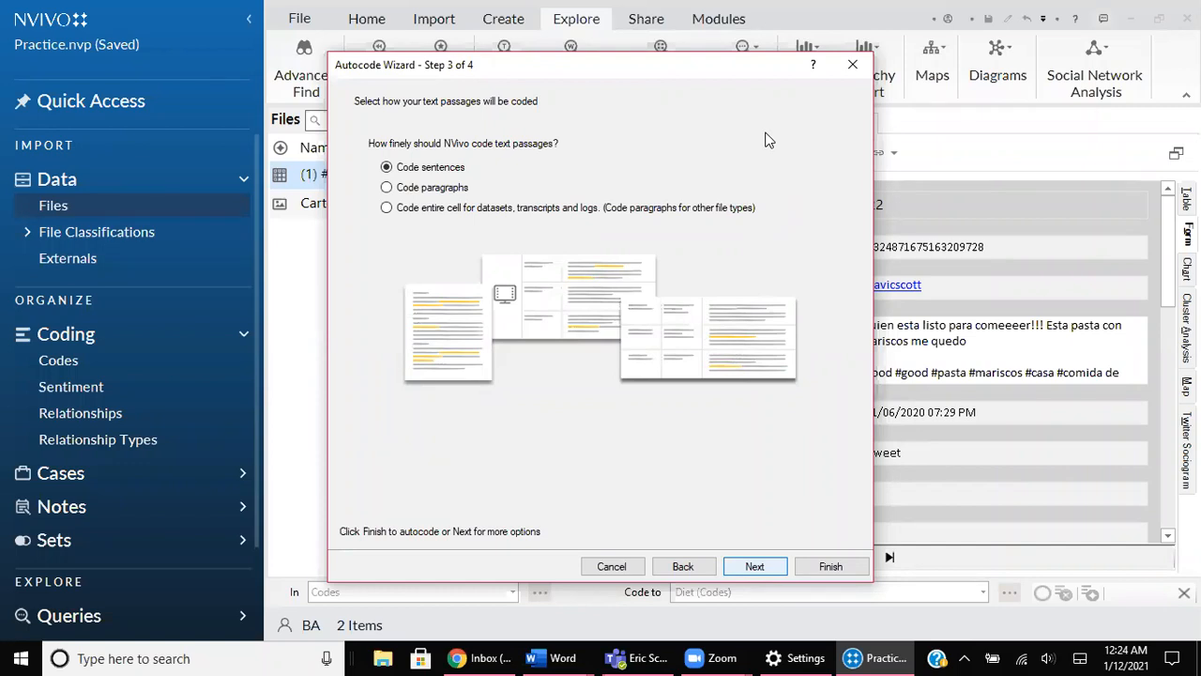
click(756, 567)
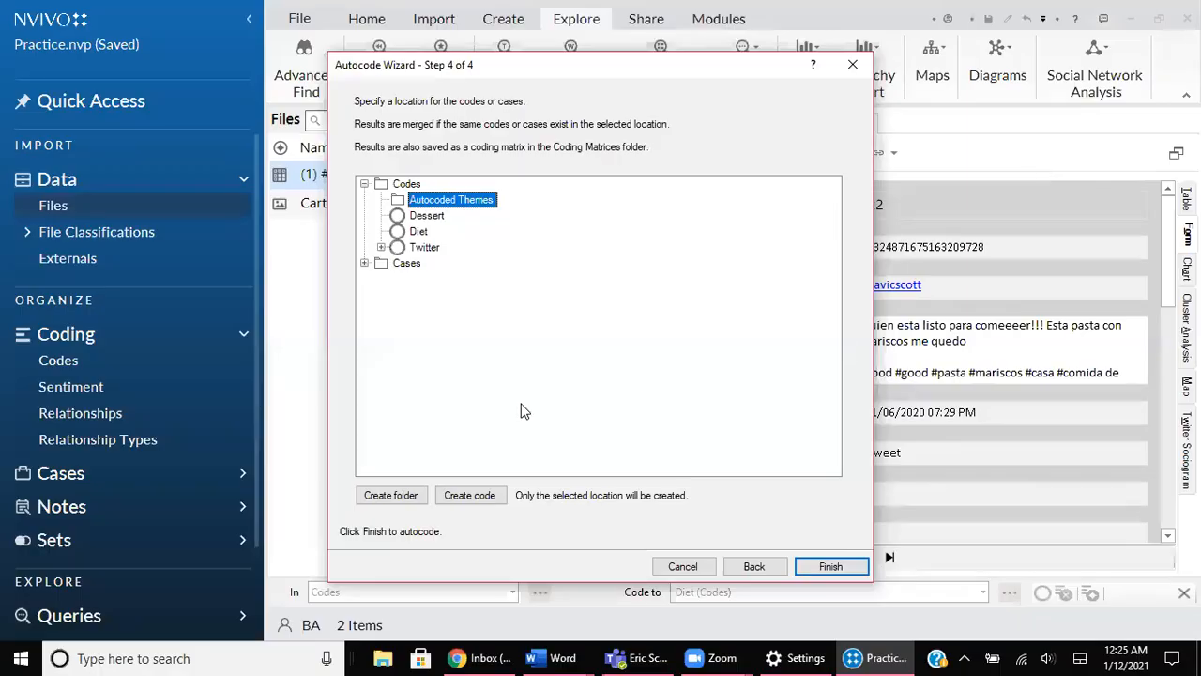
click(830, 567)
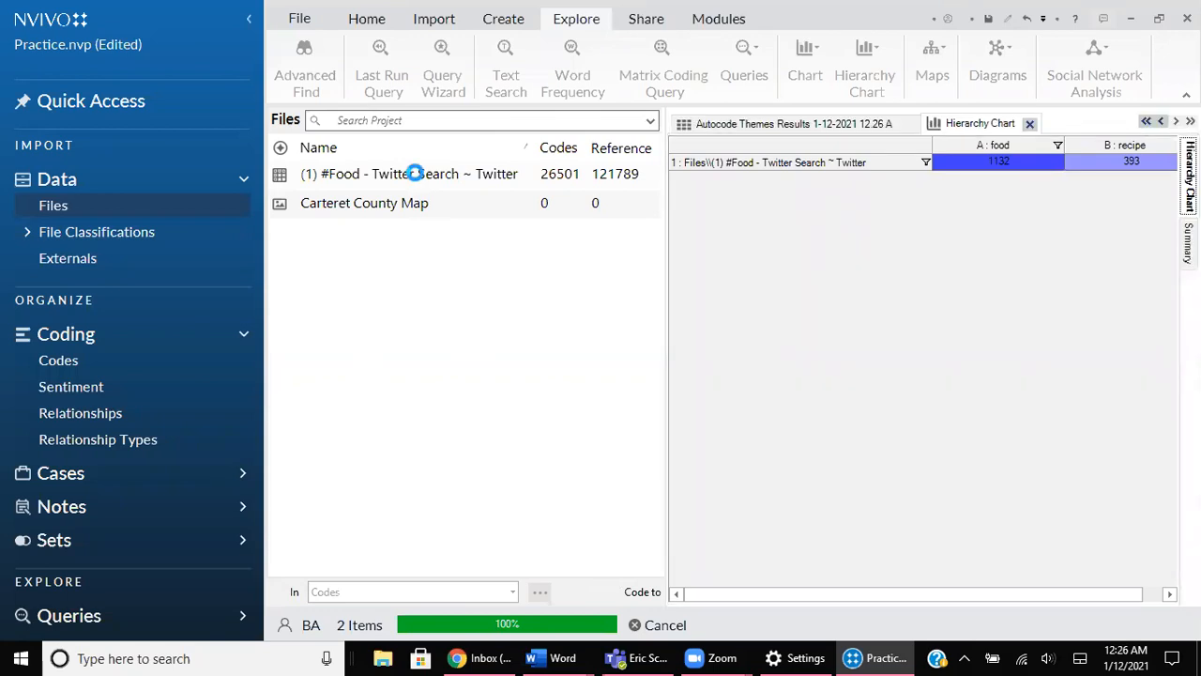
Review the summary table behind the food and recipe hierarchy chart, return to the chart view, and close the chart.
right_click(418, 176)
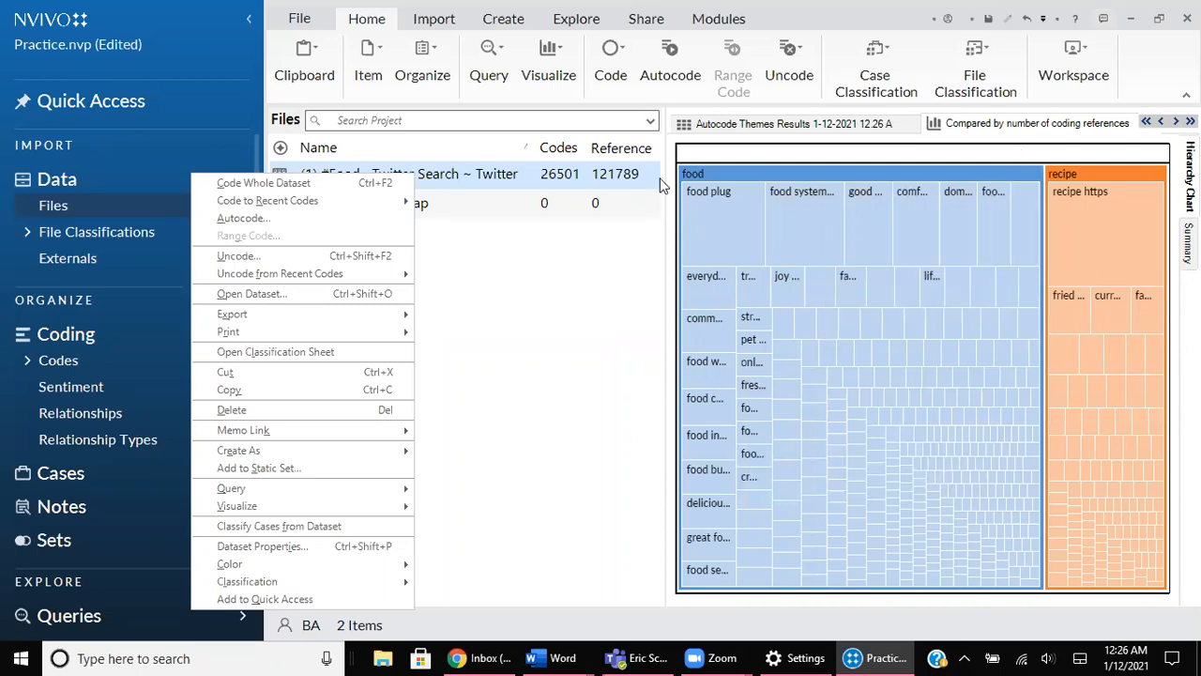
mouse_move(688, 182)
click(1189, 244)
scroll(823, 436, down, 10)
scroll(823, 437, up, 10)
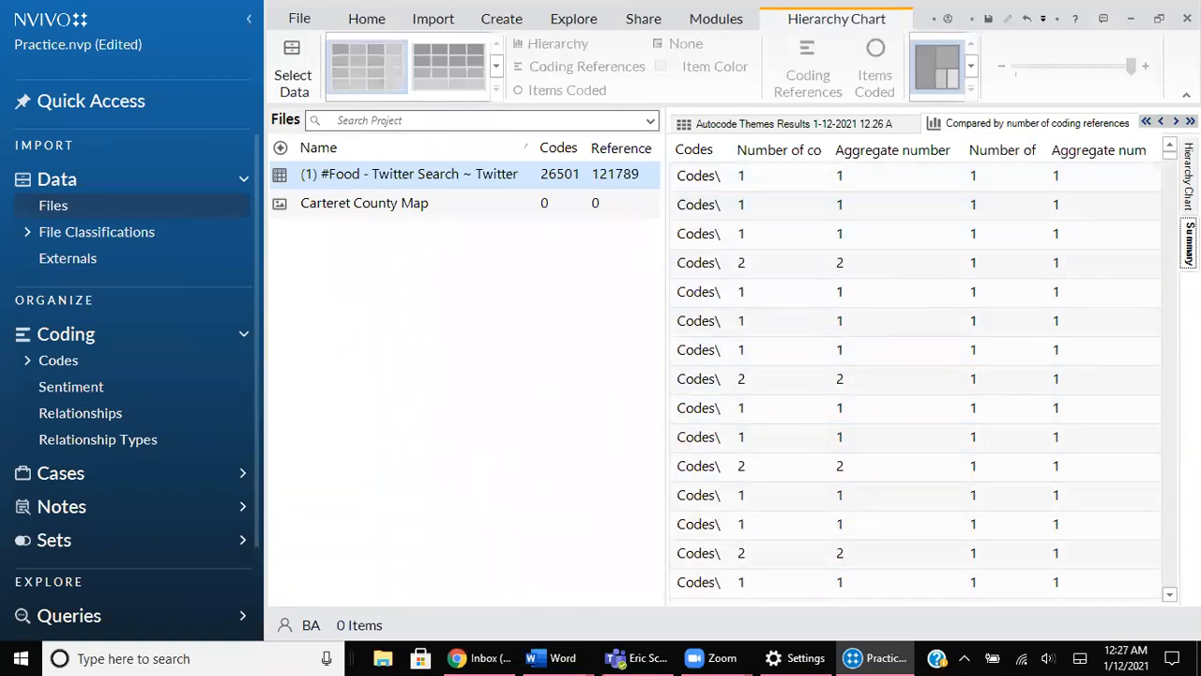
click(1189, 177)
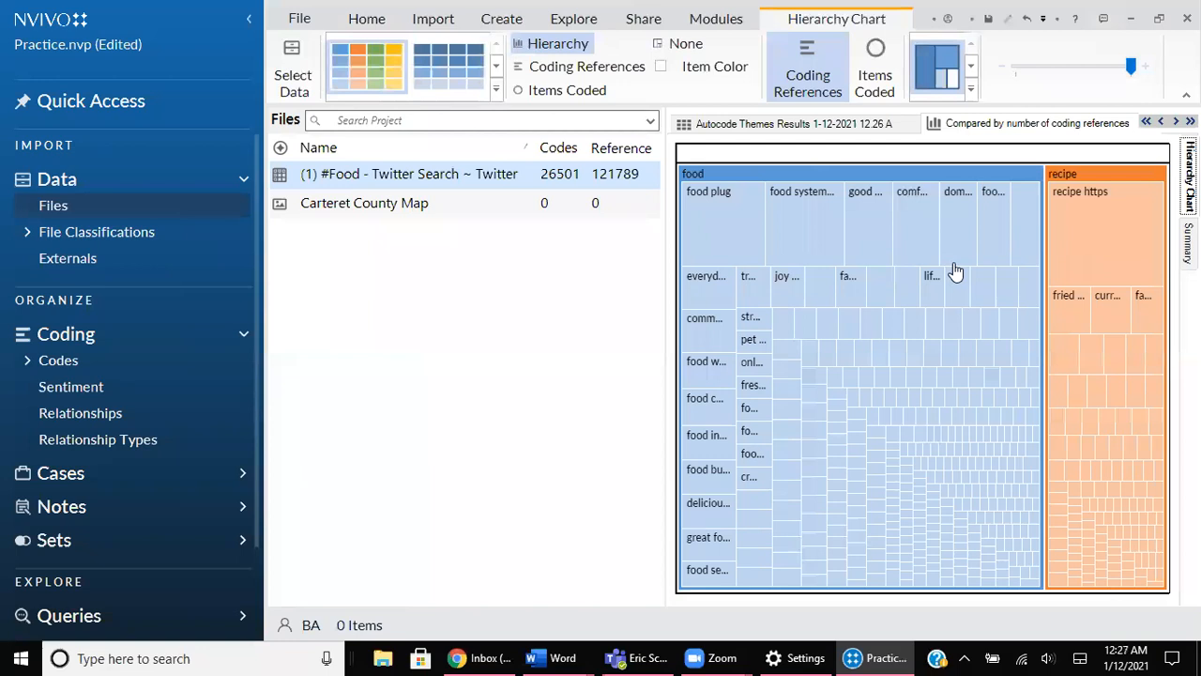
click(1083, 131)
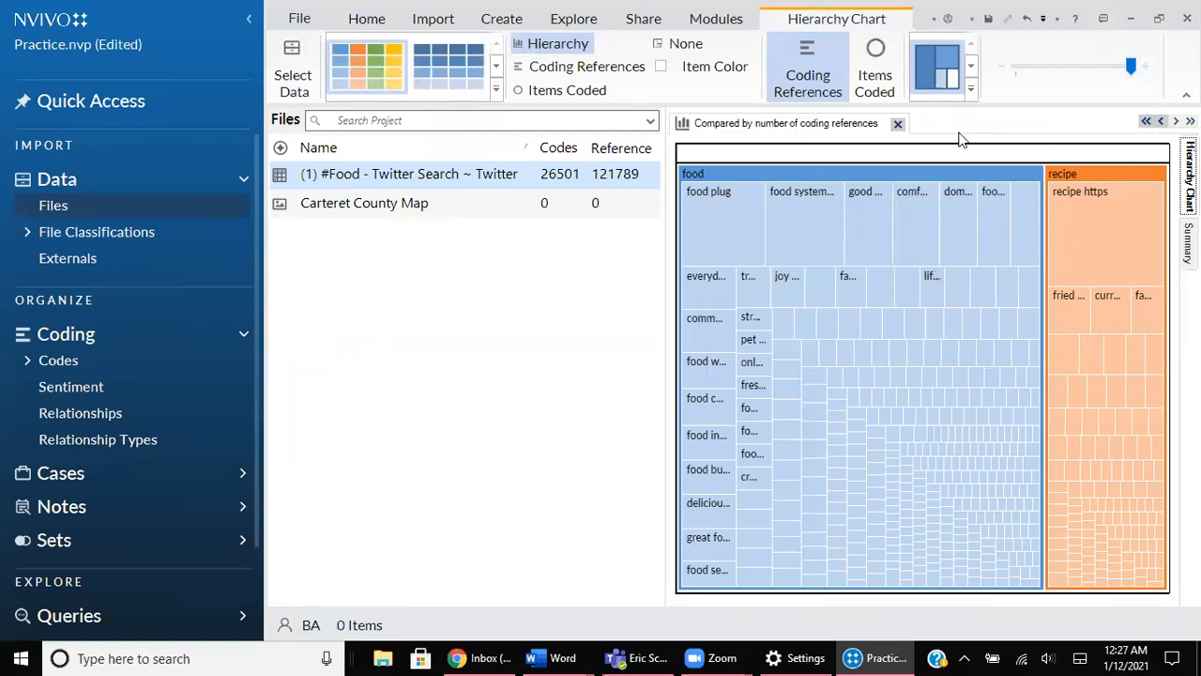
click(897, 123)
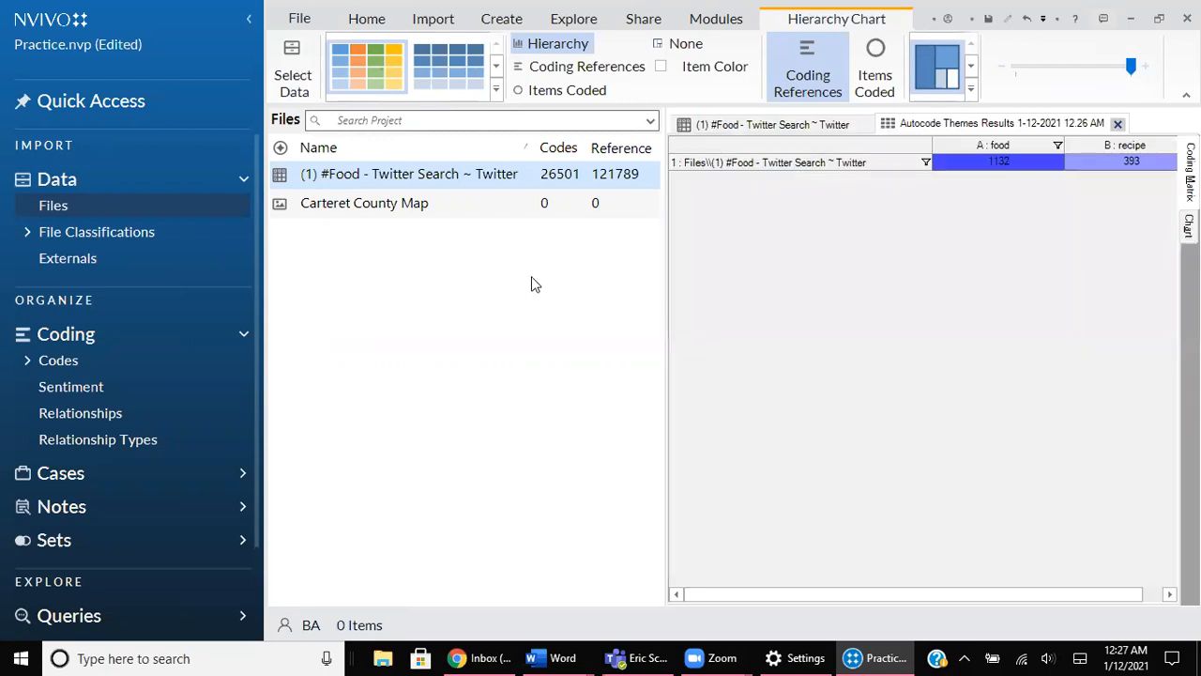
Autocode the #Food Twitter dataset with the Identify sentiment method, coding by sentences.
click(830, 124)
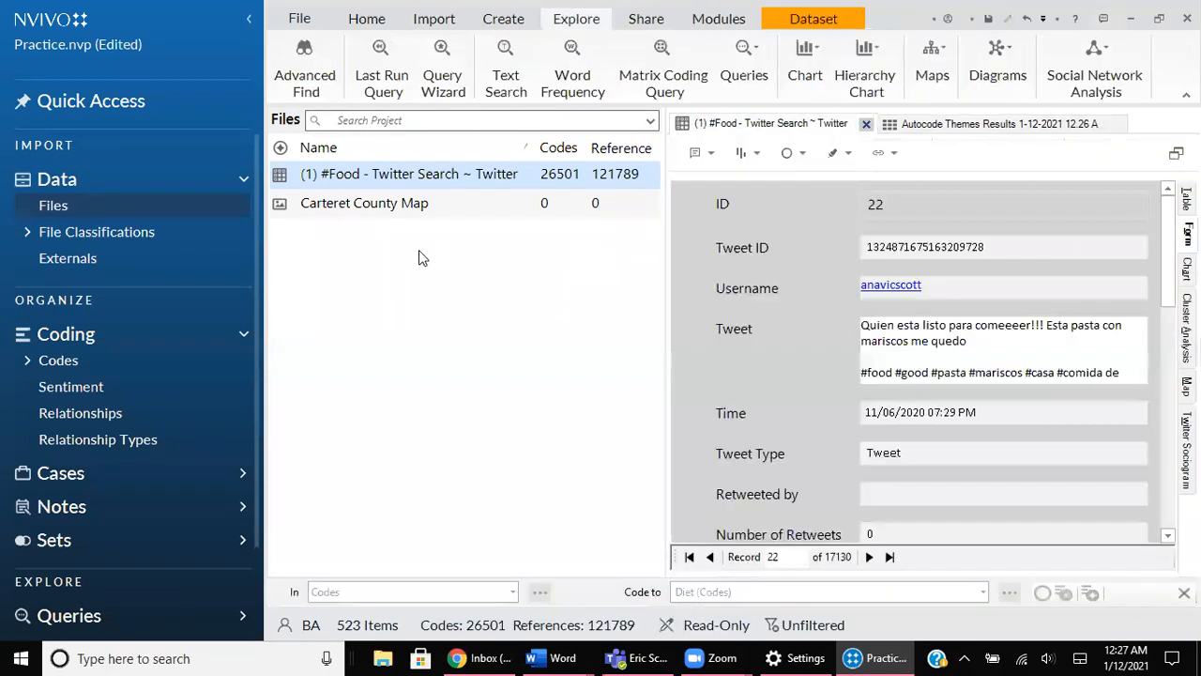
right_click(391, 179)
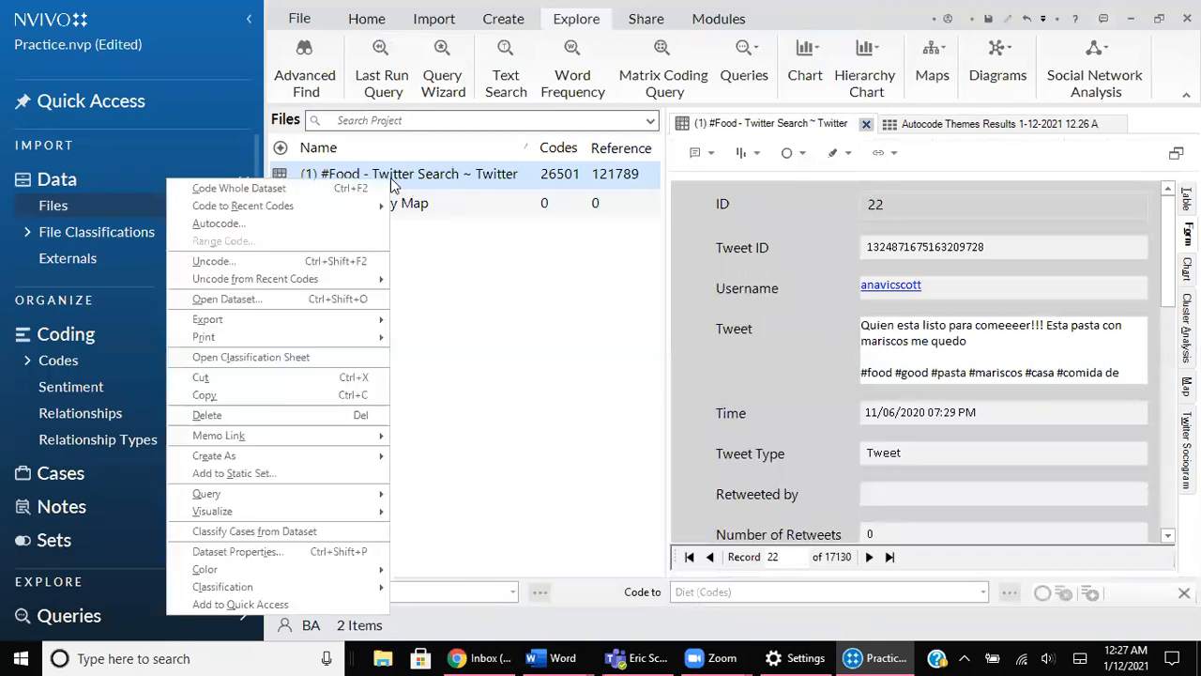
click(264, 226)
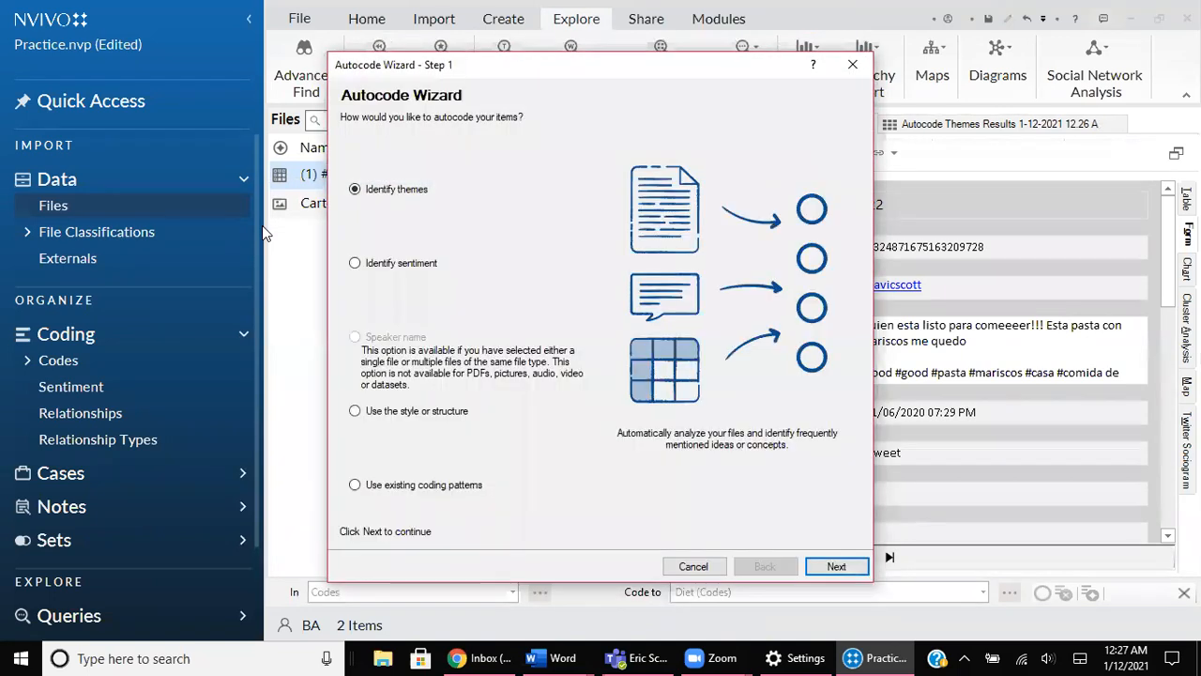
click(355, 264)
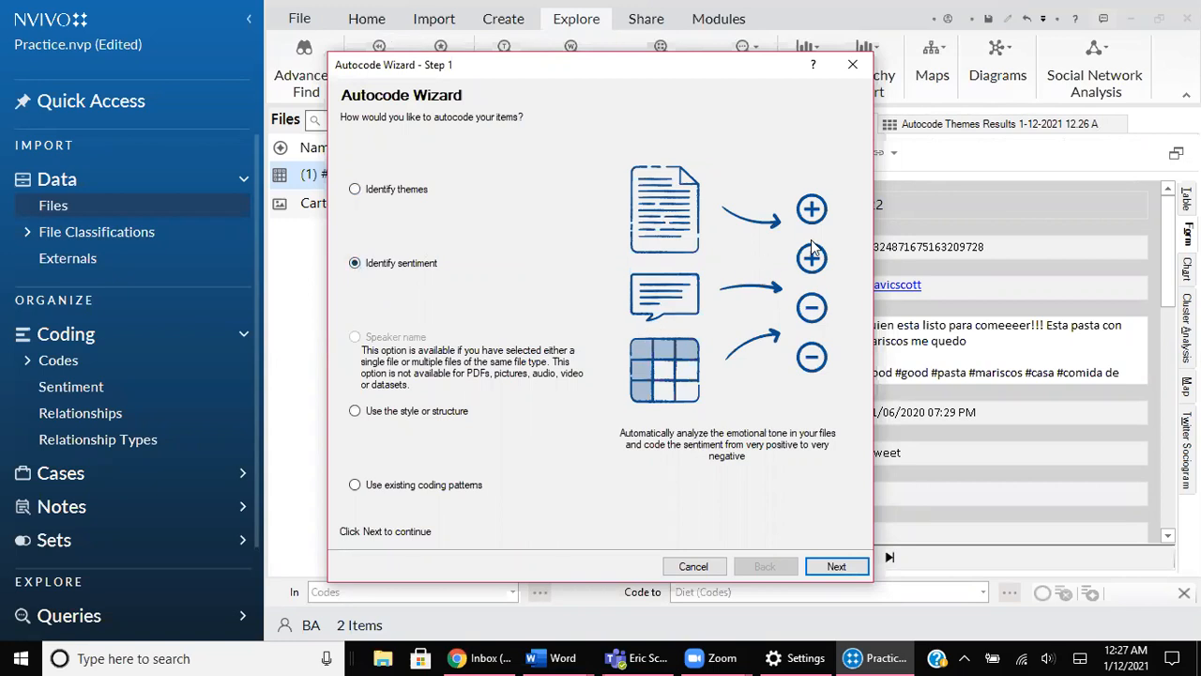
click(829, 566)
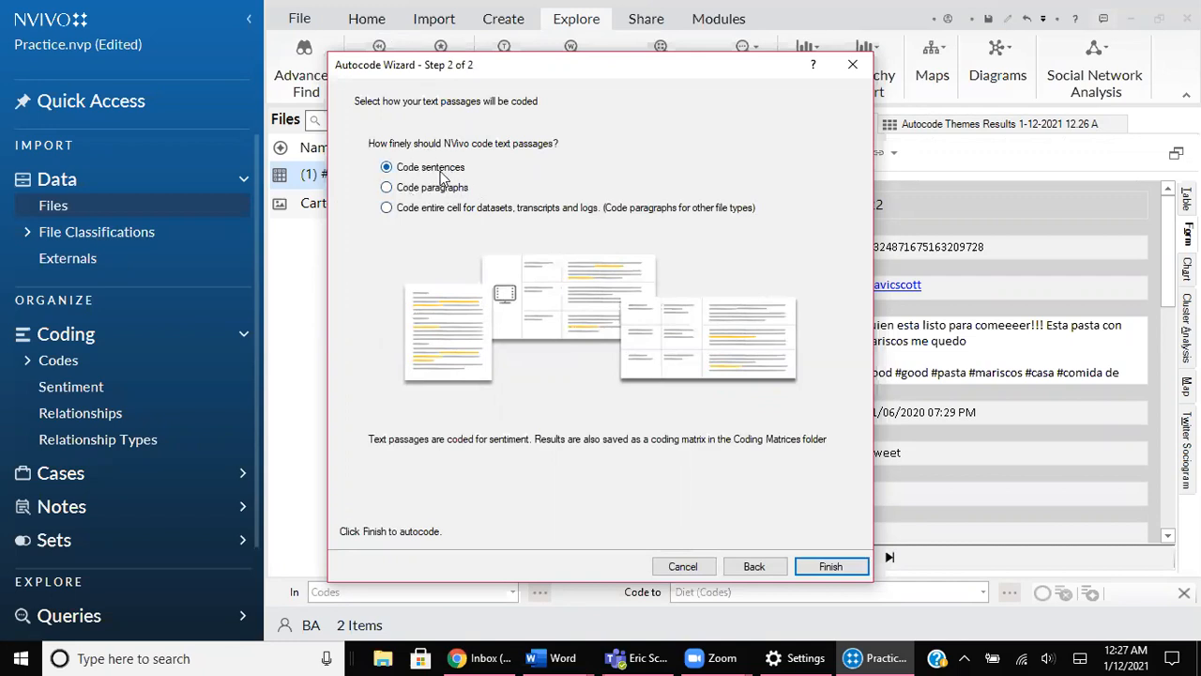
click(830, 567)
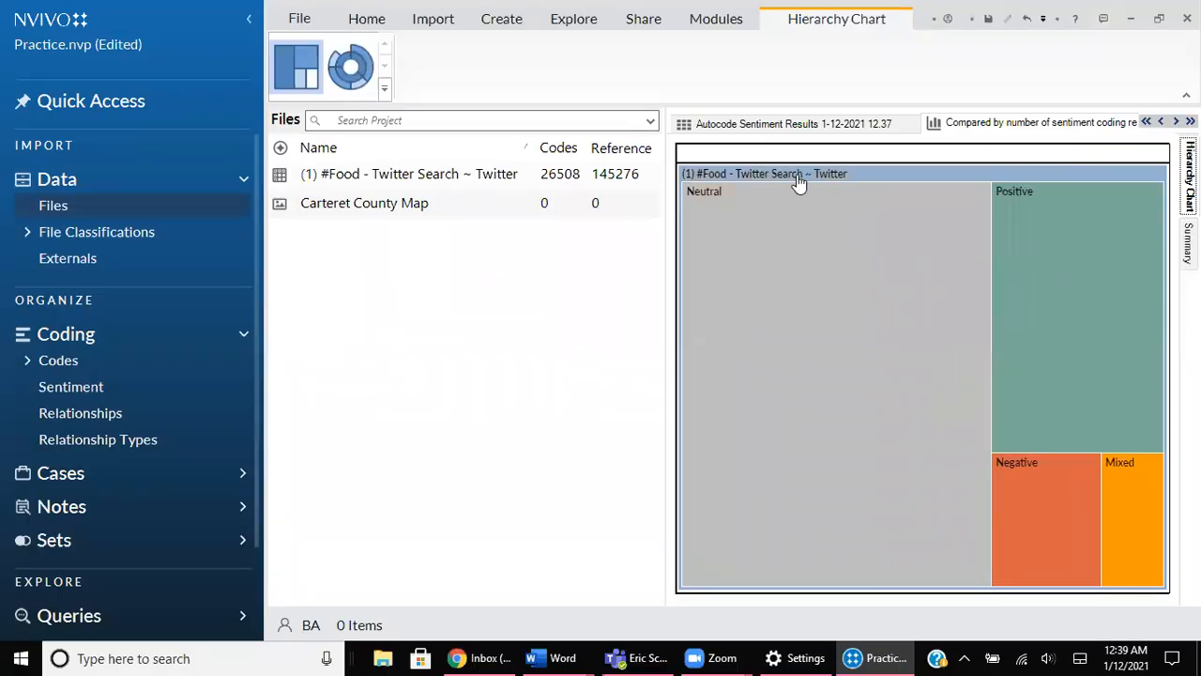
Examine the autocoded sentiment matrix across its columns from very negative to very positive.
click(793, 127)
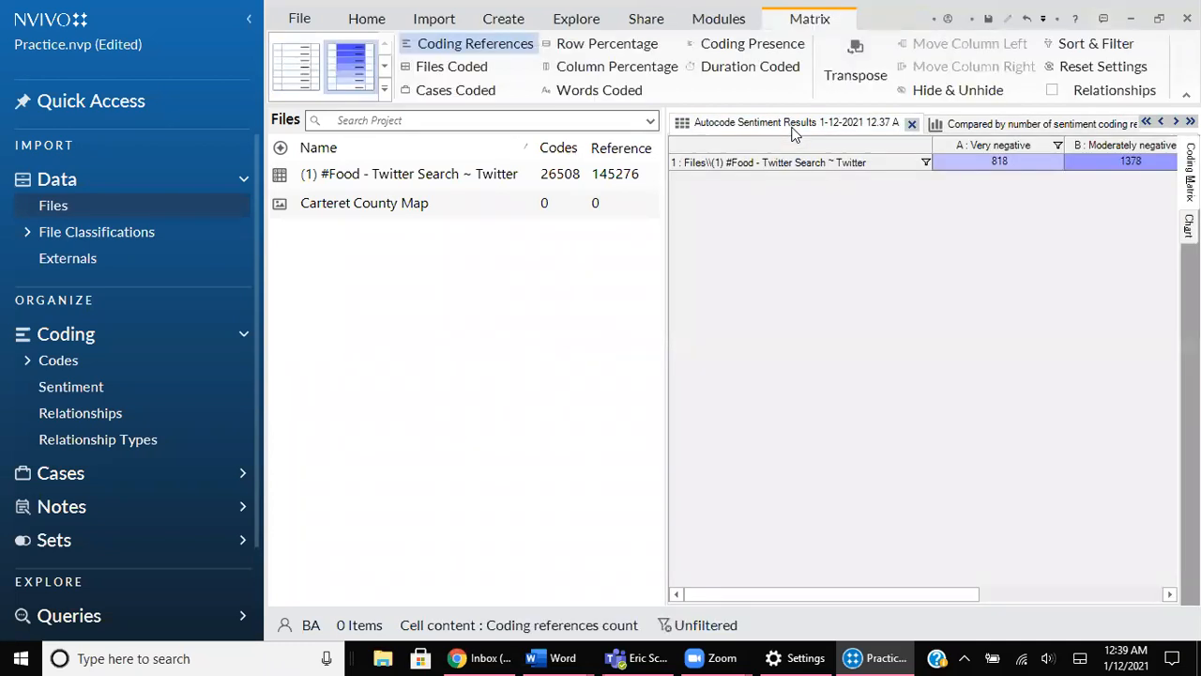
drag(845, 593, 1088, 563)
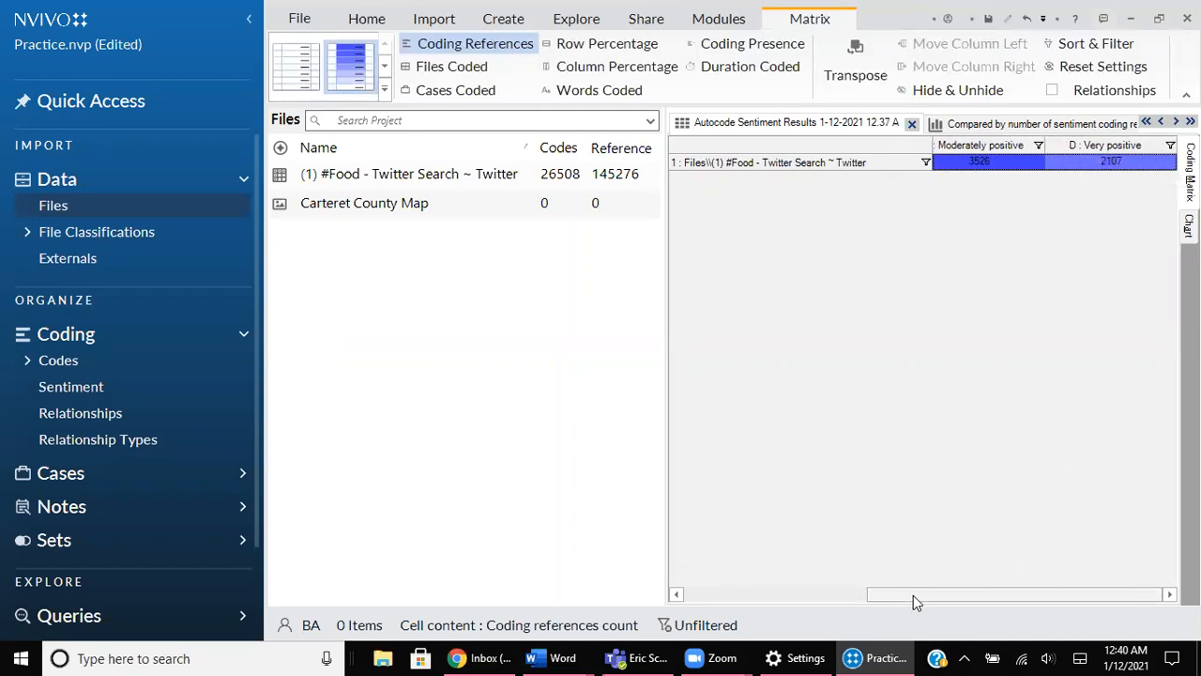
drag(913, 595, 679, 563)
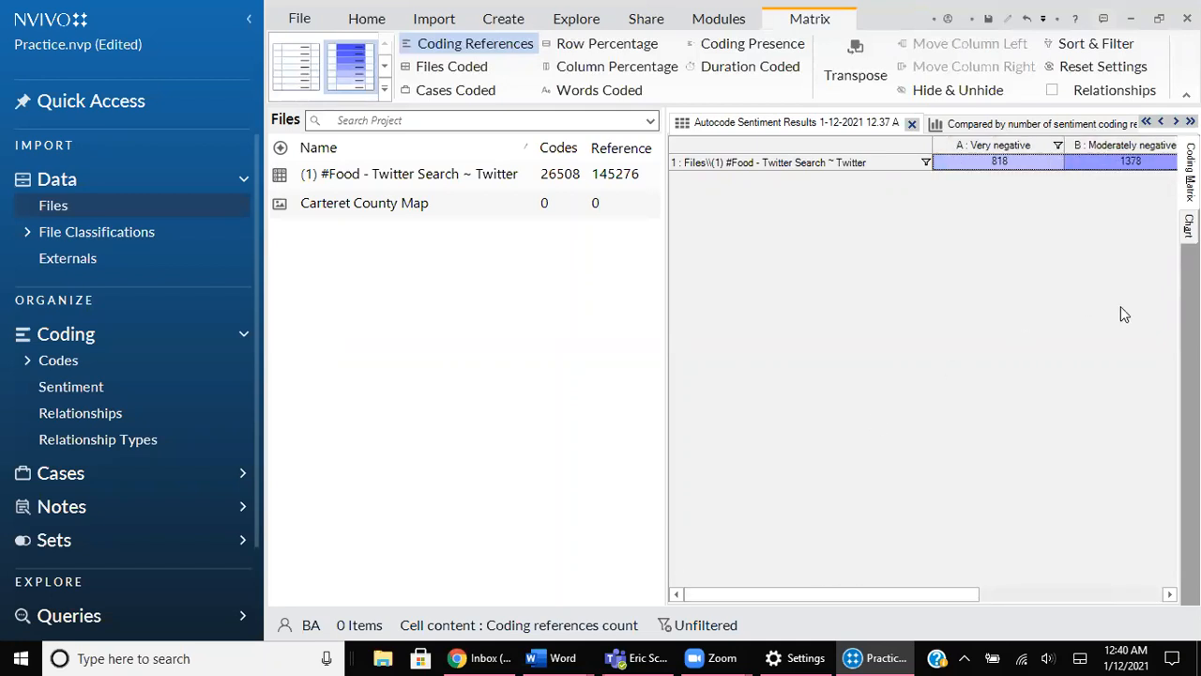
View the sentiment matrix as a chart, check the coding reference counts of its bars, and look at the chart's export options.
click(1189, 227)
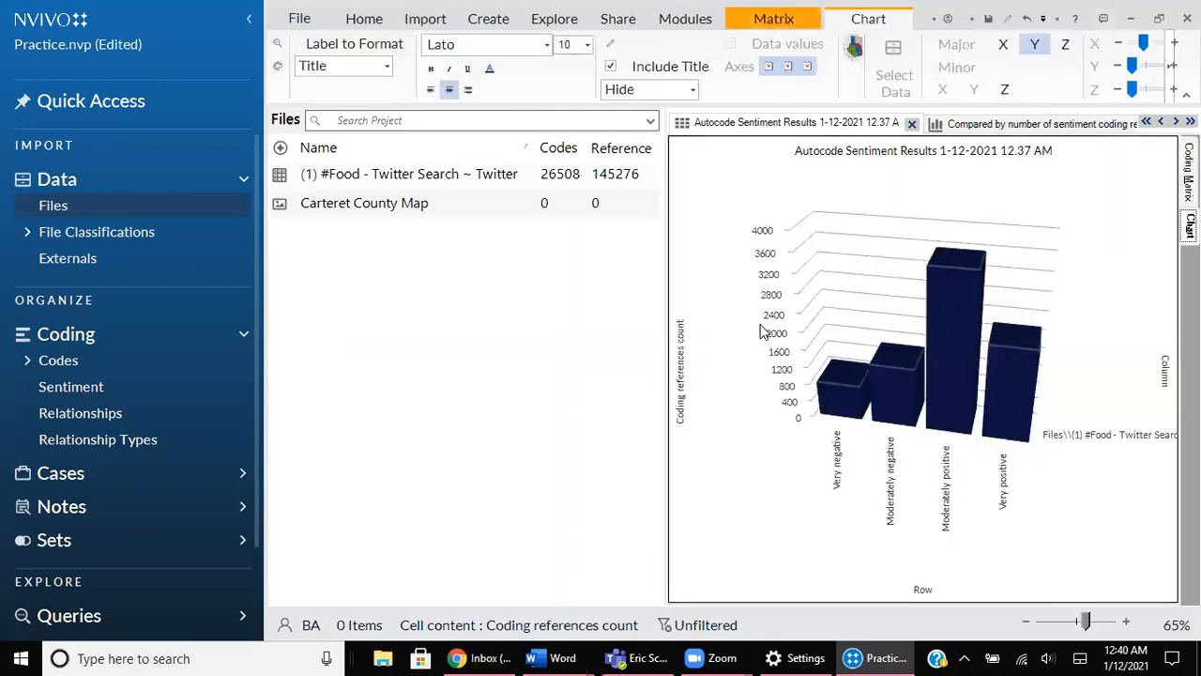
mouse_move(1067, 308)
mouse_down()
mouse_move(1066, 238)
mouse_move(1044, 349)
mouse_move(1043, 324)
mouse_move(1079, 326)
mouse_move(1083, 309)
mouse_move(1070, 303)
mouse_move(1063, 317)
mouse_up()
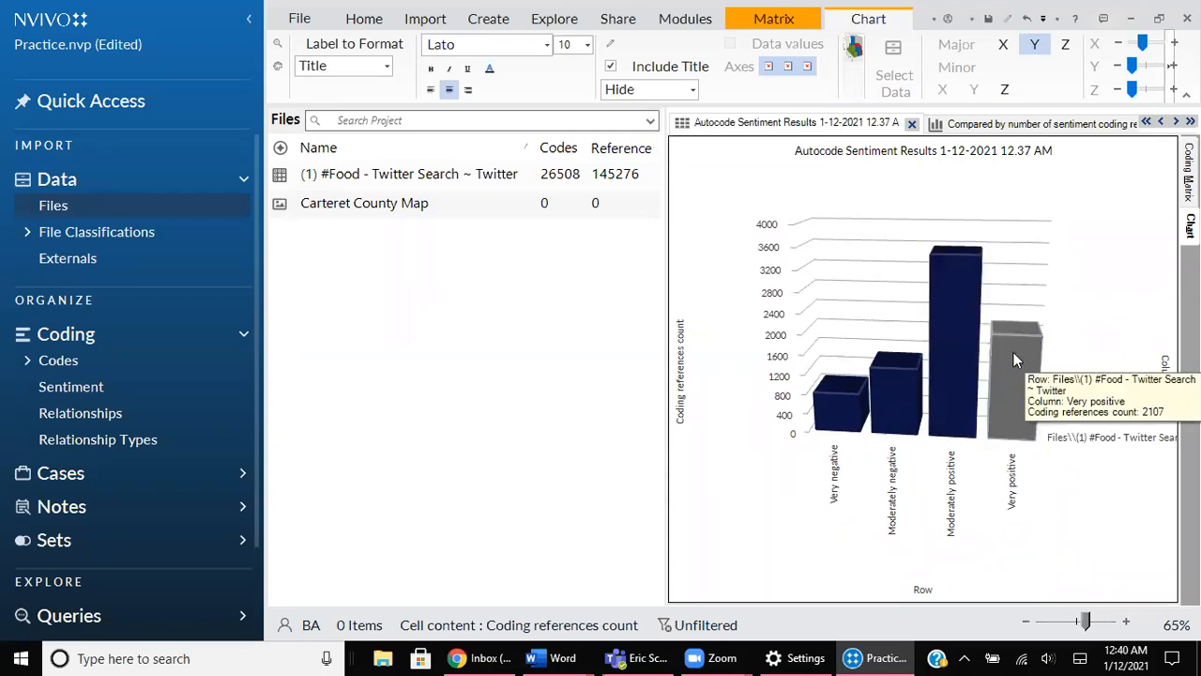
mouse_move(1017, 392)
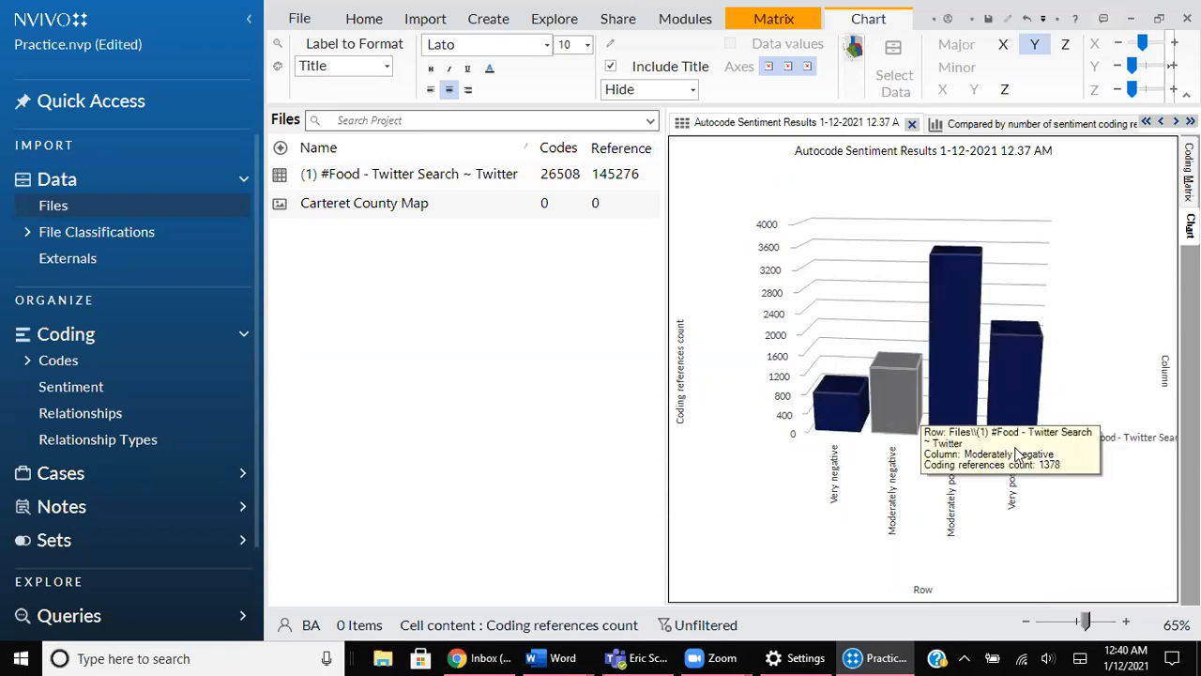
mouse_move(826, 413)
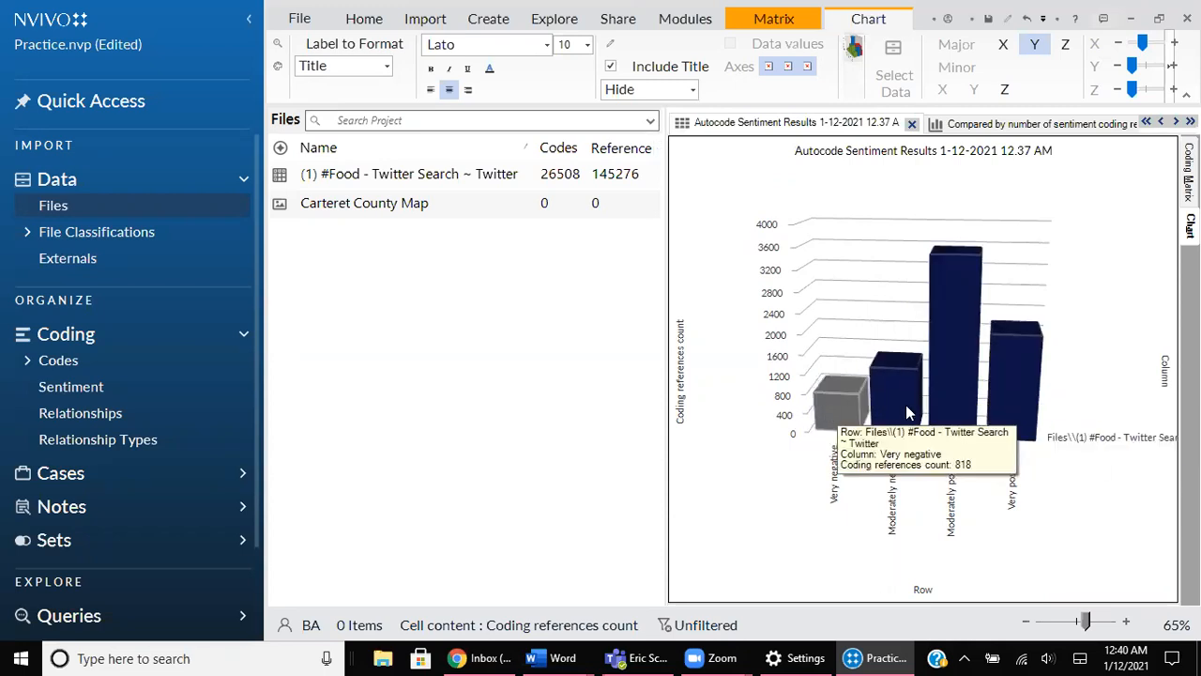
mouse_move(909, 411)
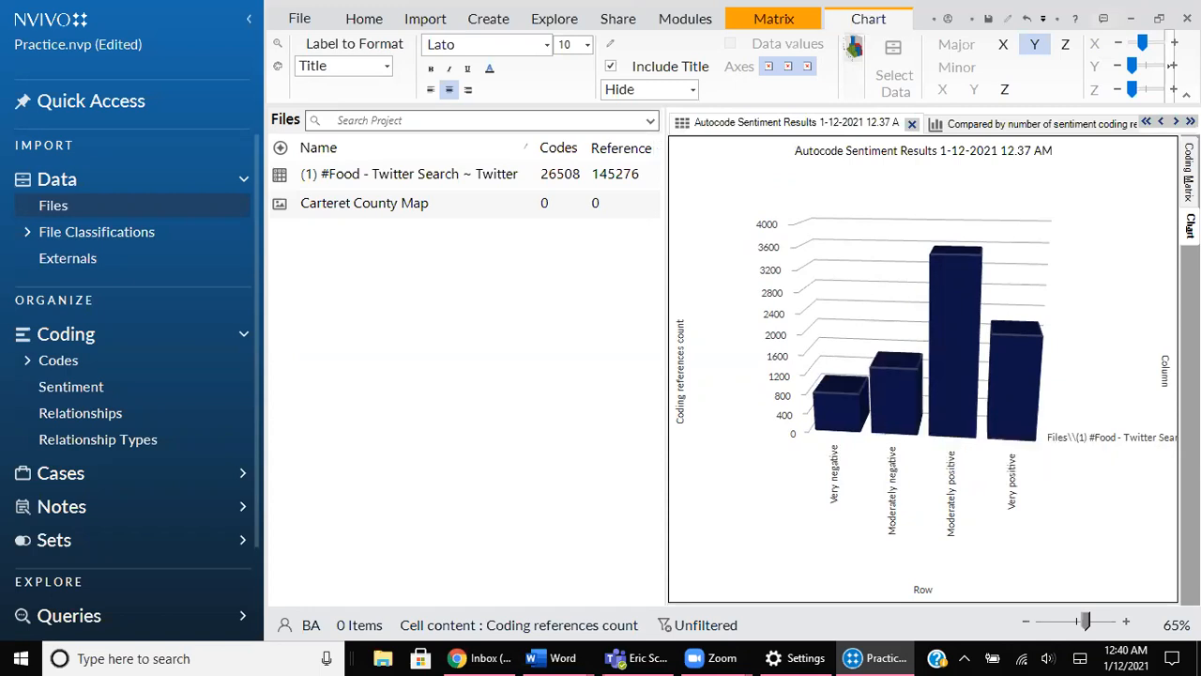
right_click(1089, 320)
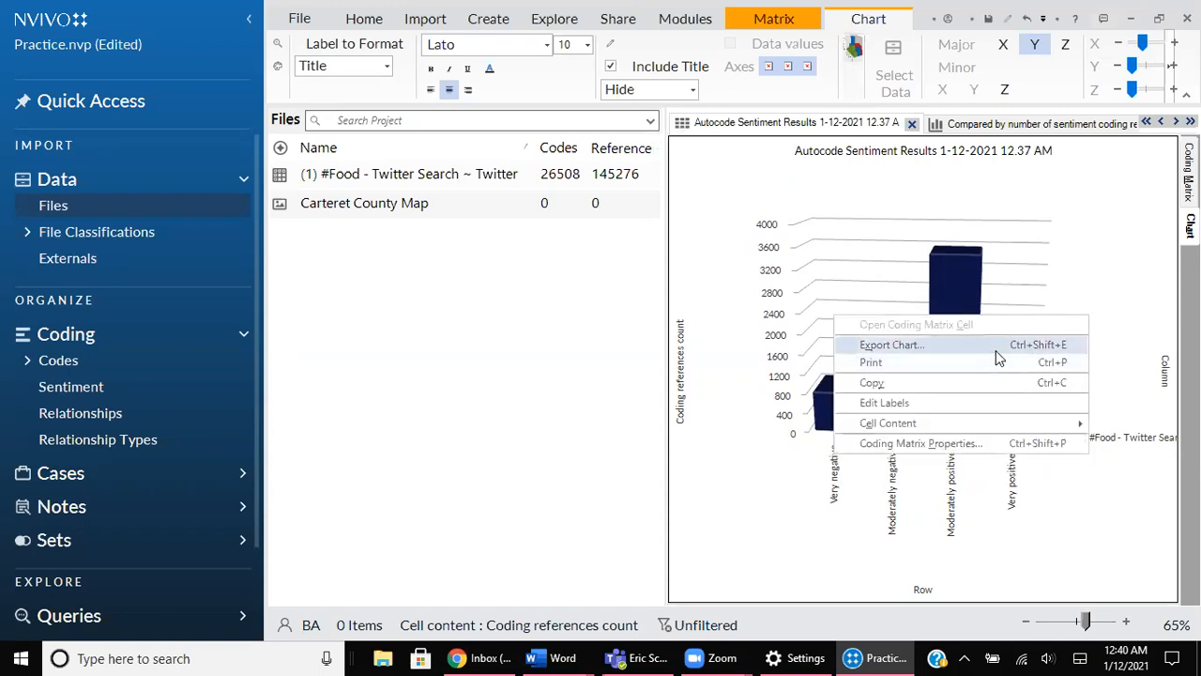
click(1145, 251)
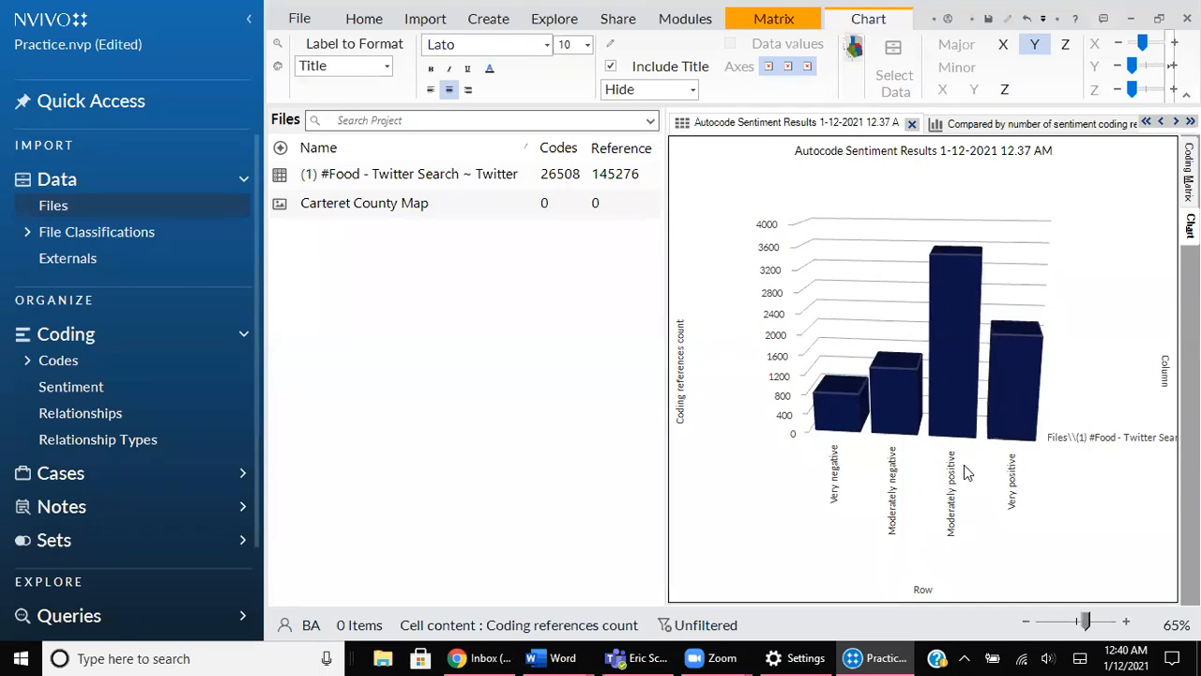
mouse_move(953, 430)
Examine the hierarchy chart comparing sentiment coding references, review its summary table, and return to the chart view.
click(1066, 127)
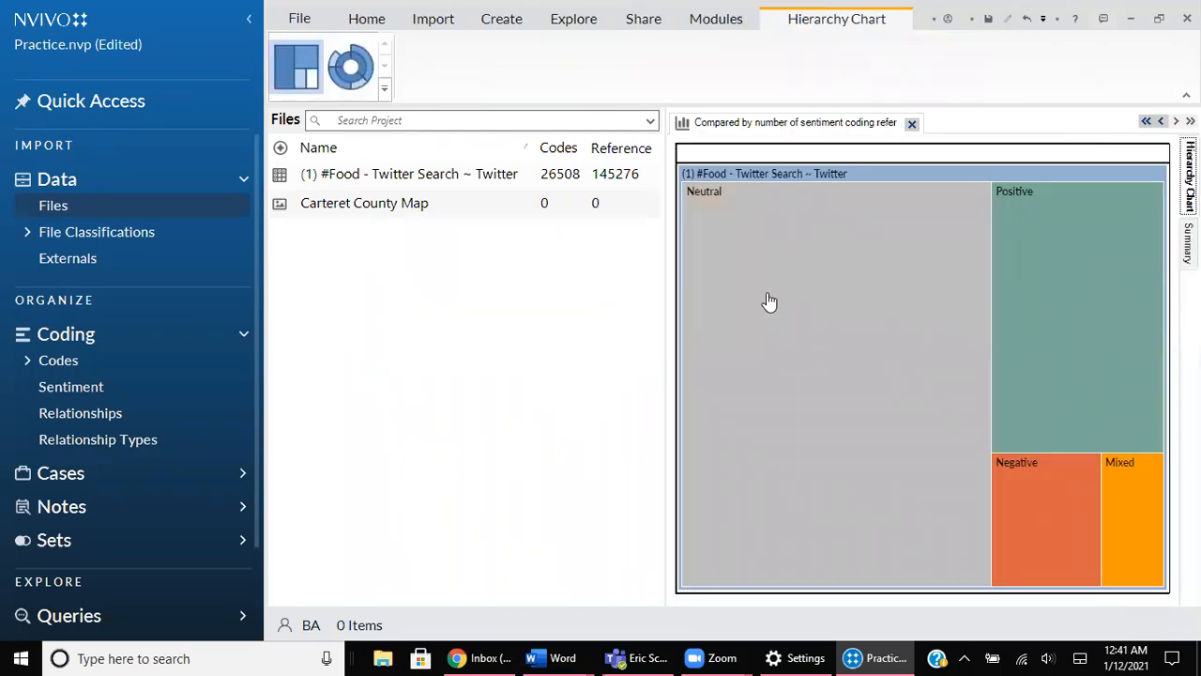
mouse_move(743, 294)
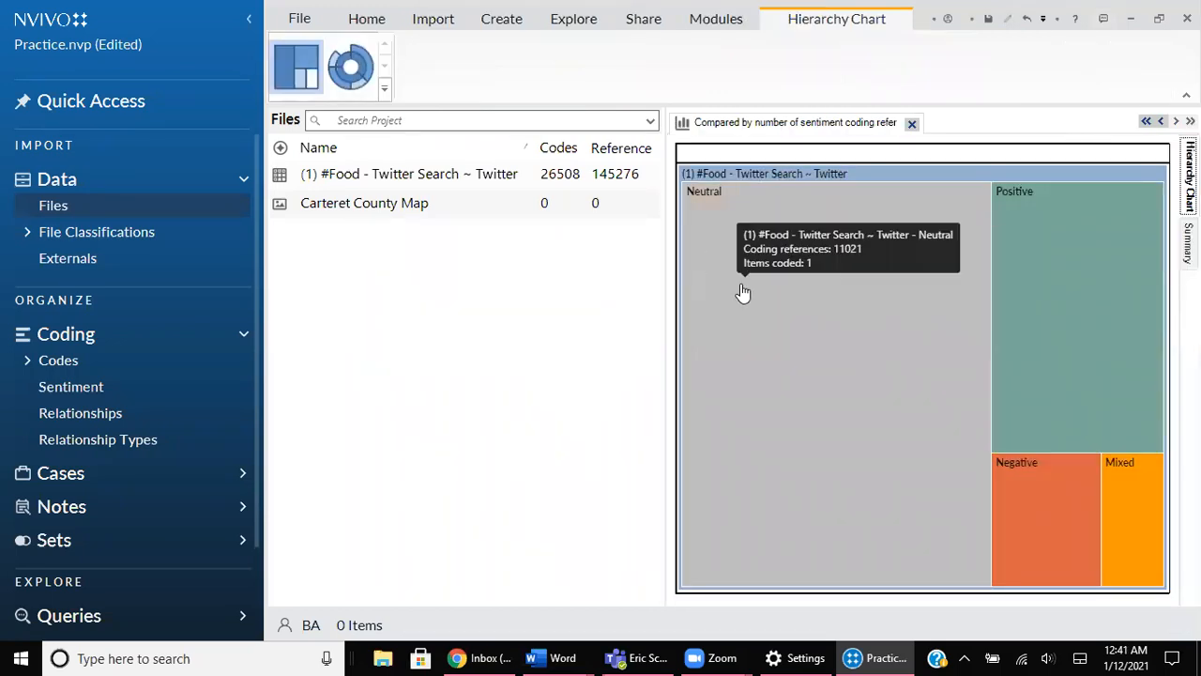
click(385, 88)
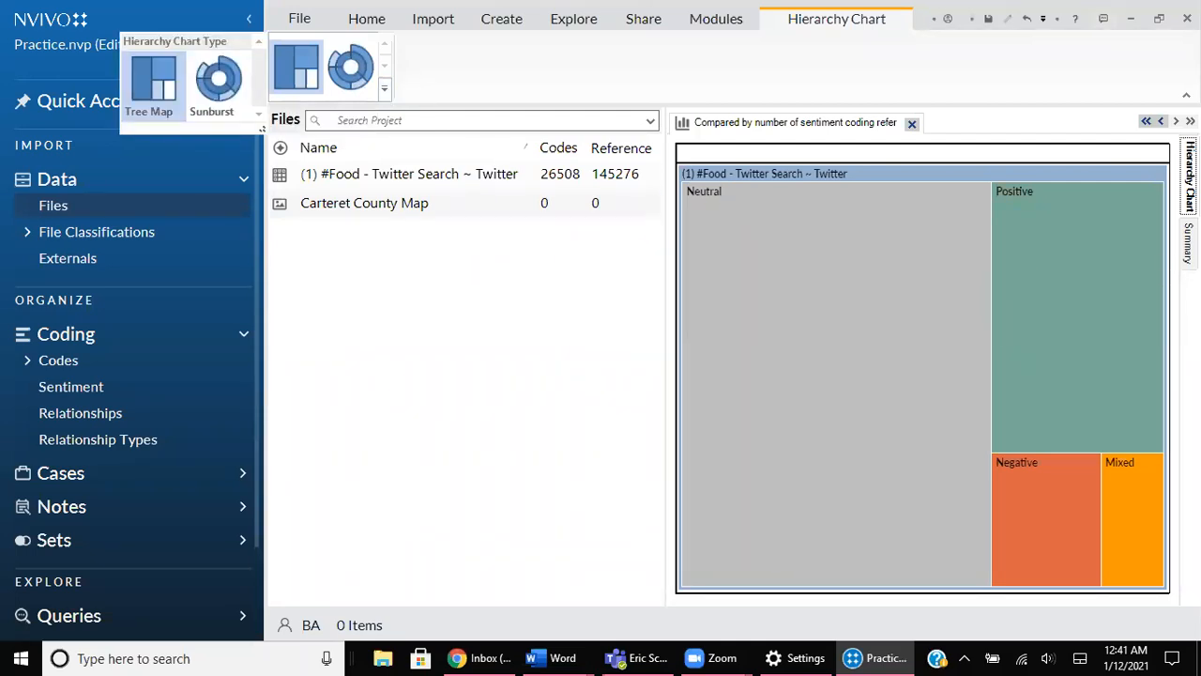
click(1189, 244)
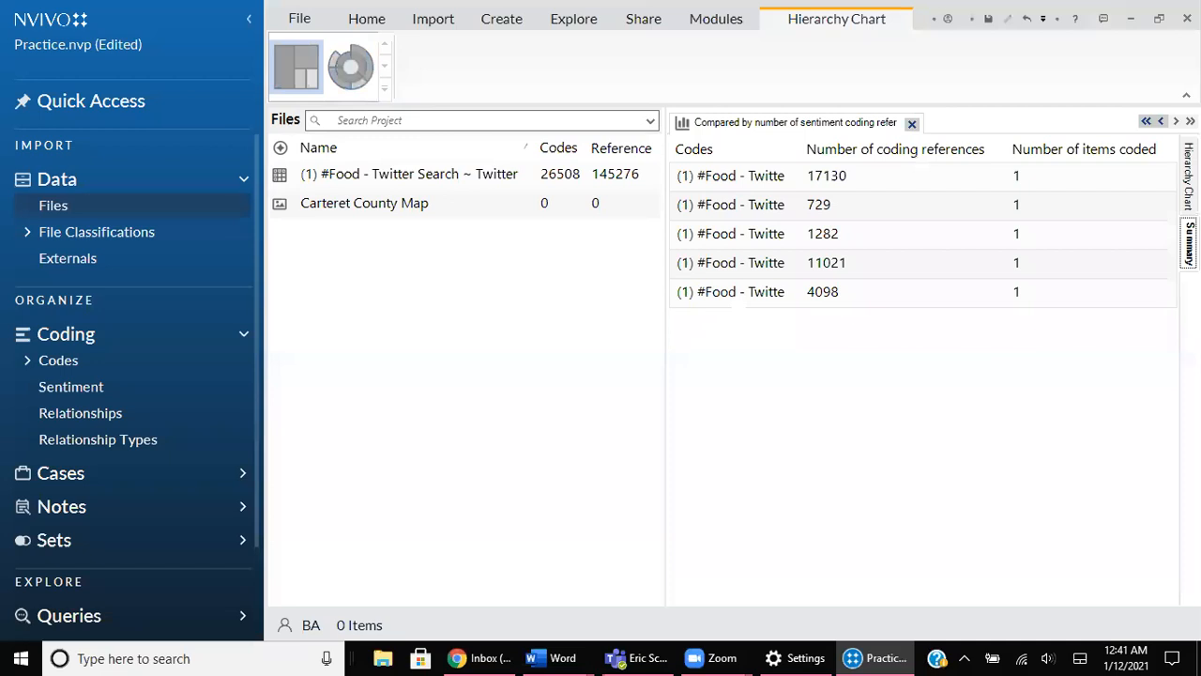
click(1188, 176)
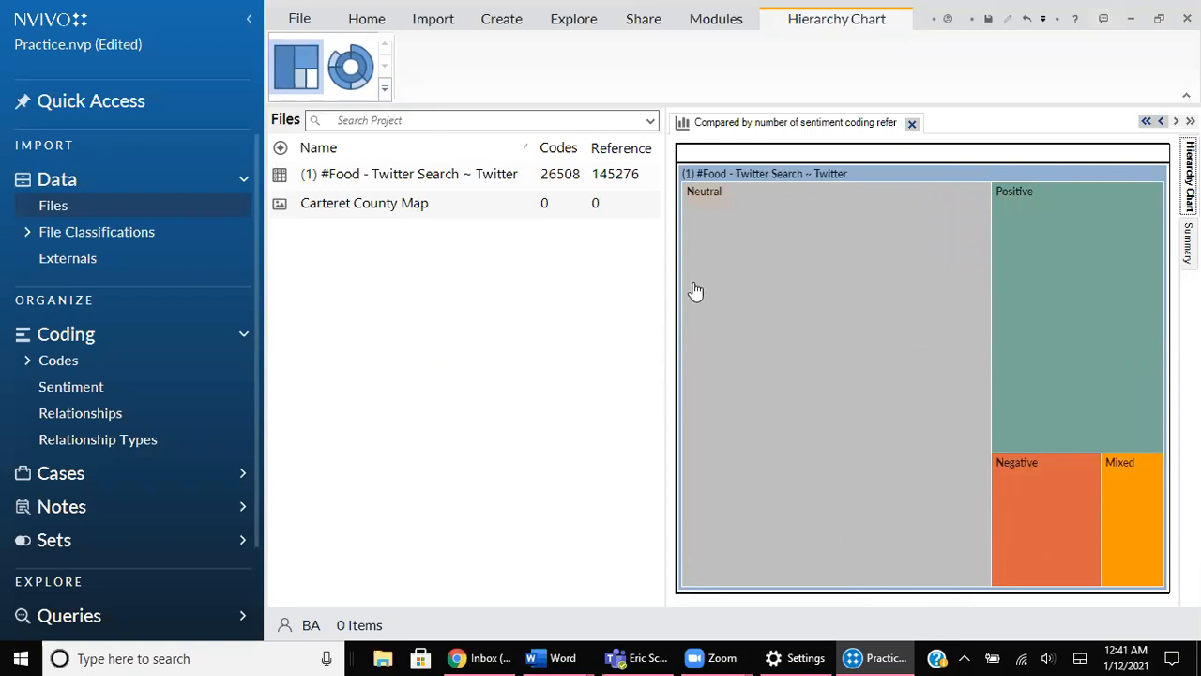
Go back to the Autocode Sentiment Results chart and check the coding references of the moderately positive bar.
click(1145, 121)
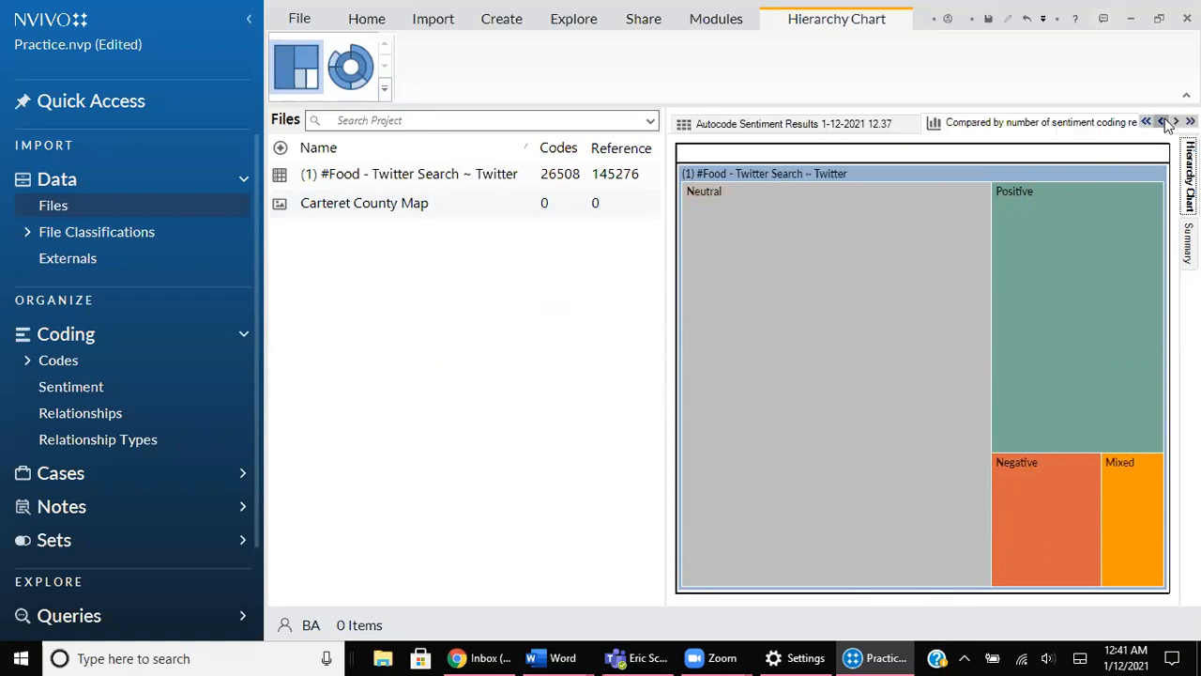
click(919, 127)
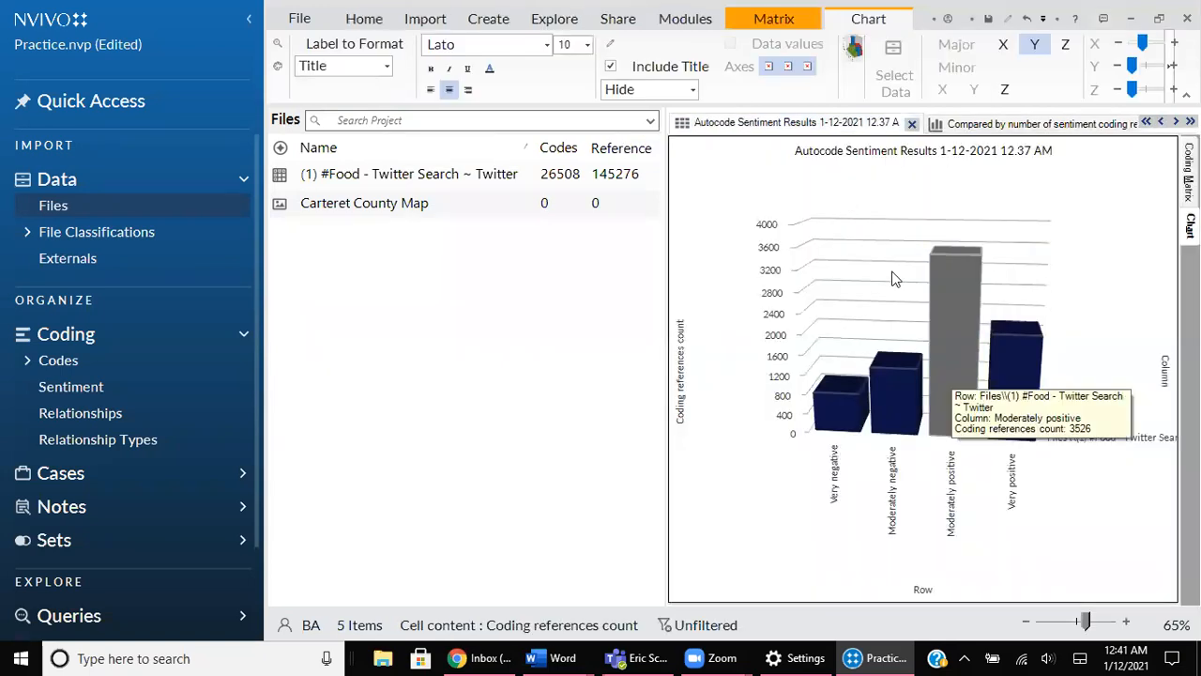
mouse_move(963, 396)
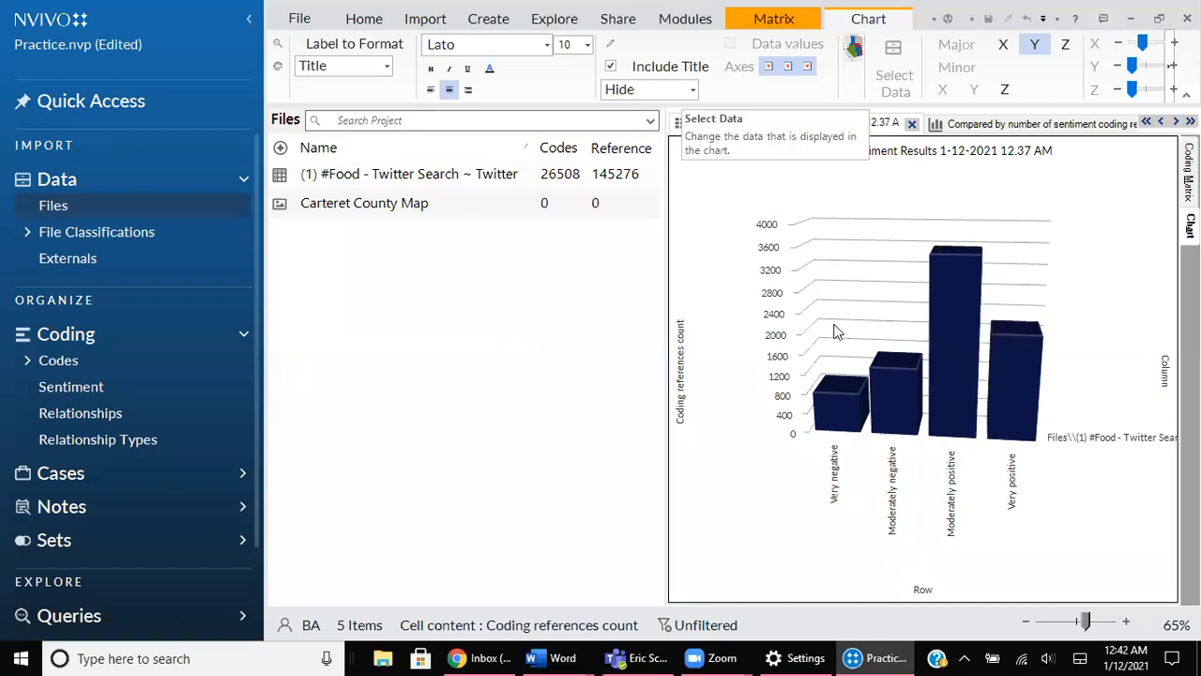
Close the sentiment results, the sentiment hierarchy chart and the theme results, and show the #Food dataset in table view.
click(911, 124)
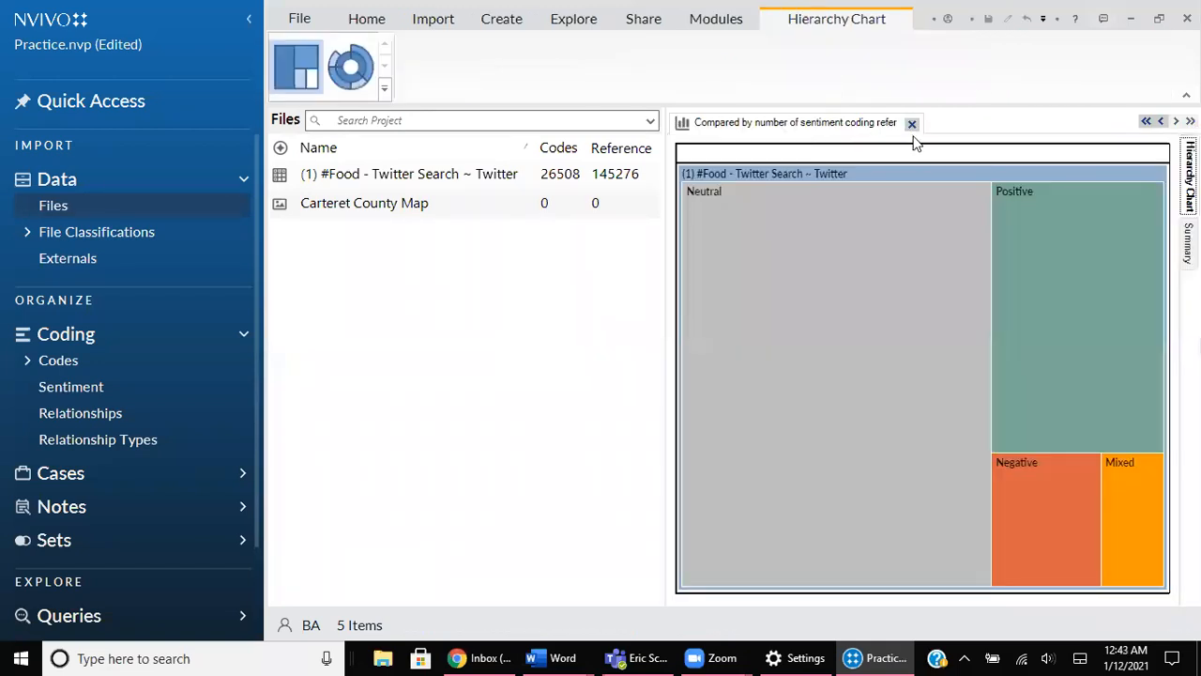
click(911, 124)
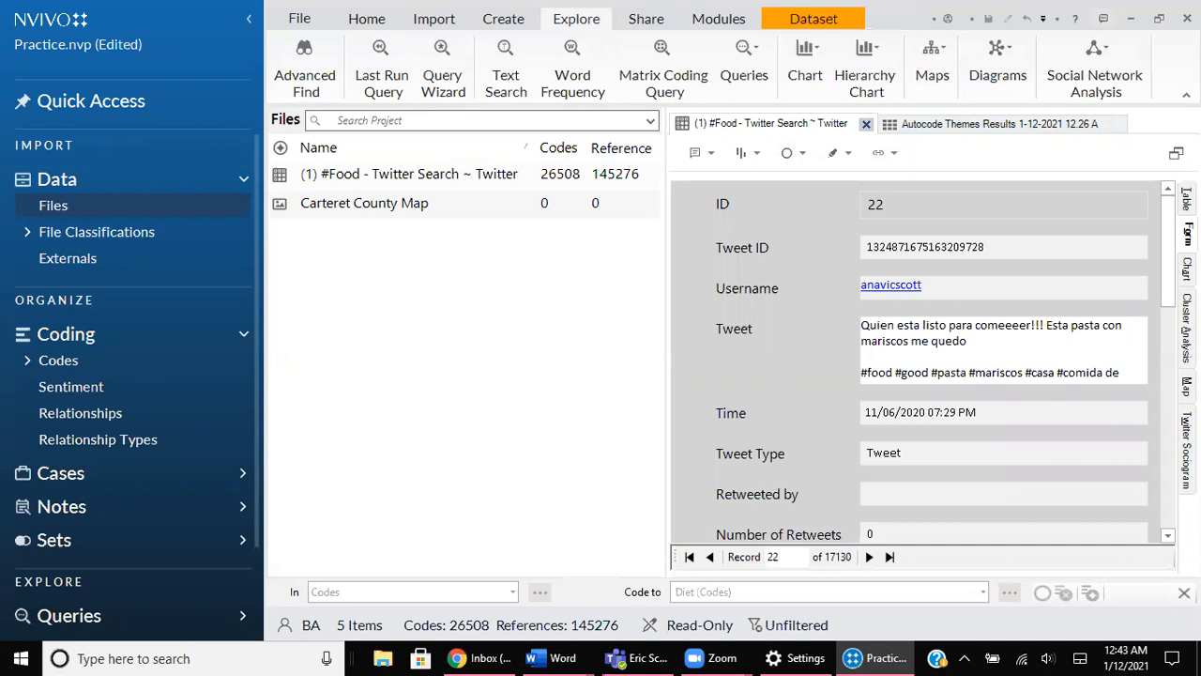
click(1187, 199)
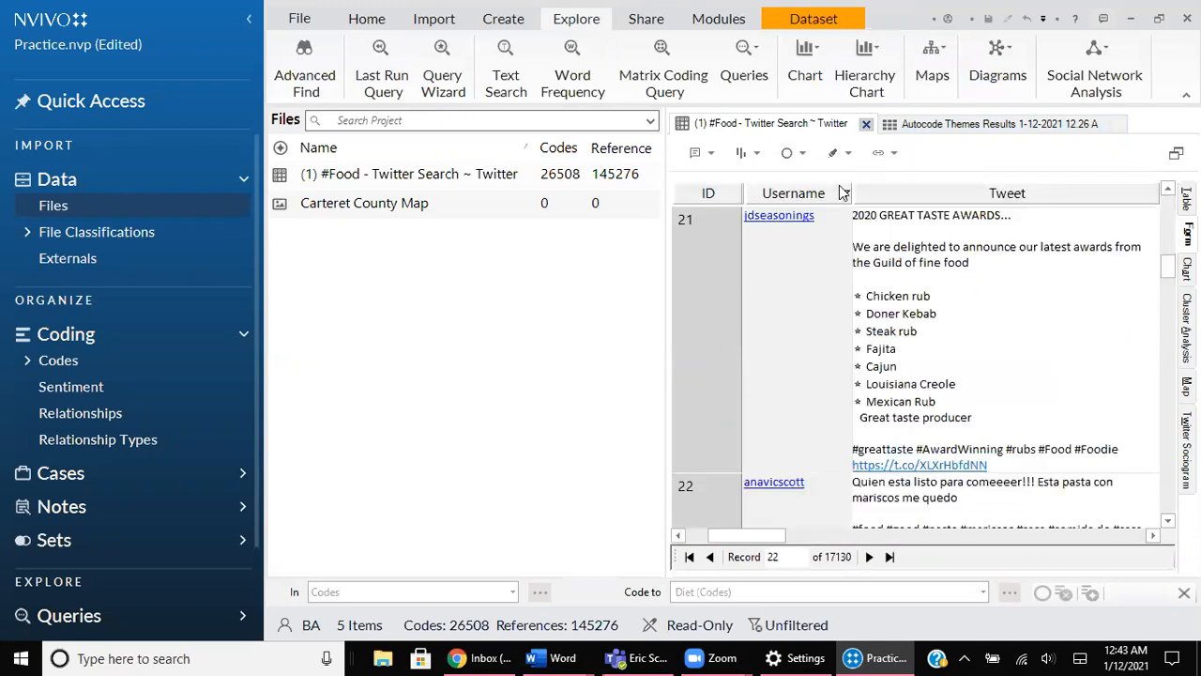
click(999, 124)
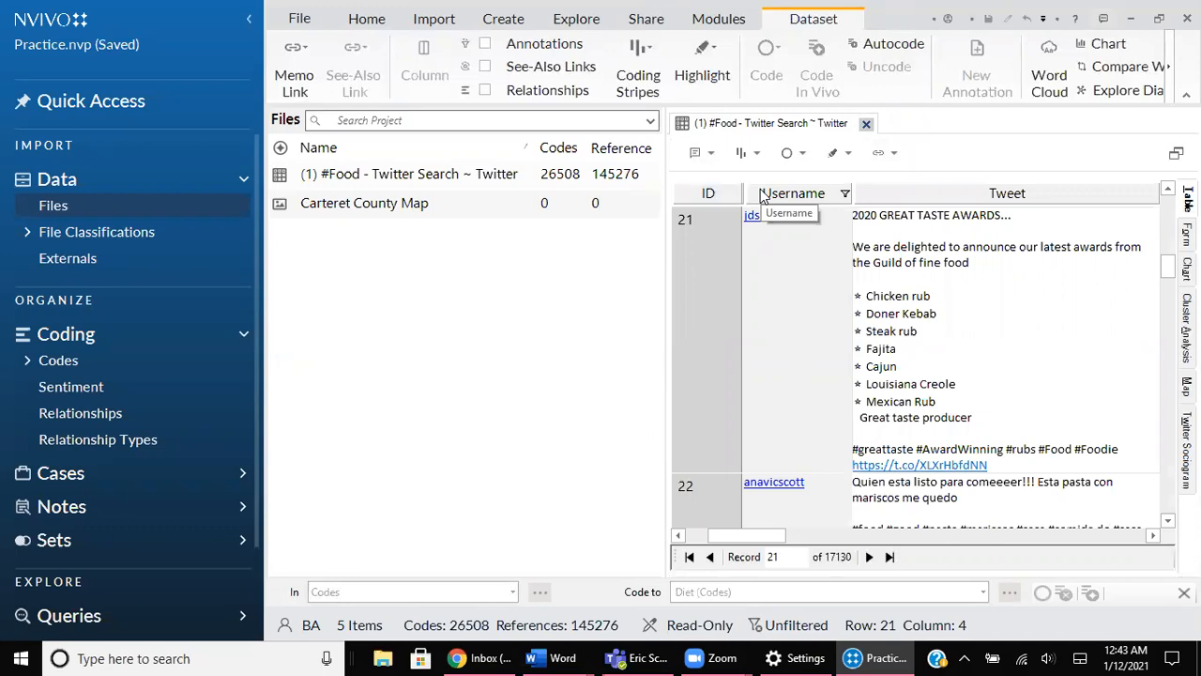
Run a word frequency query on files and externals for the 100 most frequent words, with minimum length 4 and exact-match grouping.
click(591, 27)
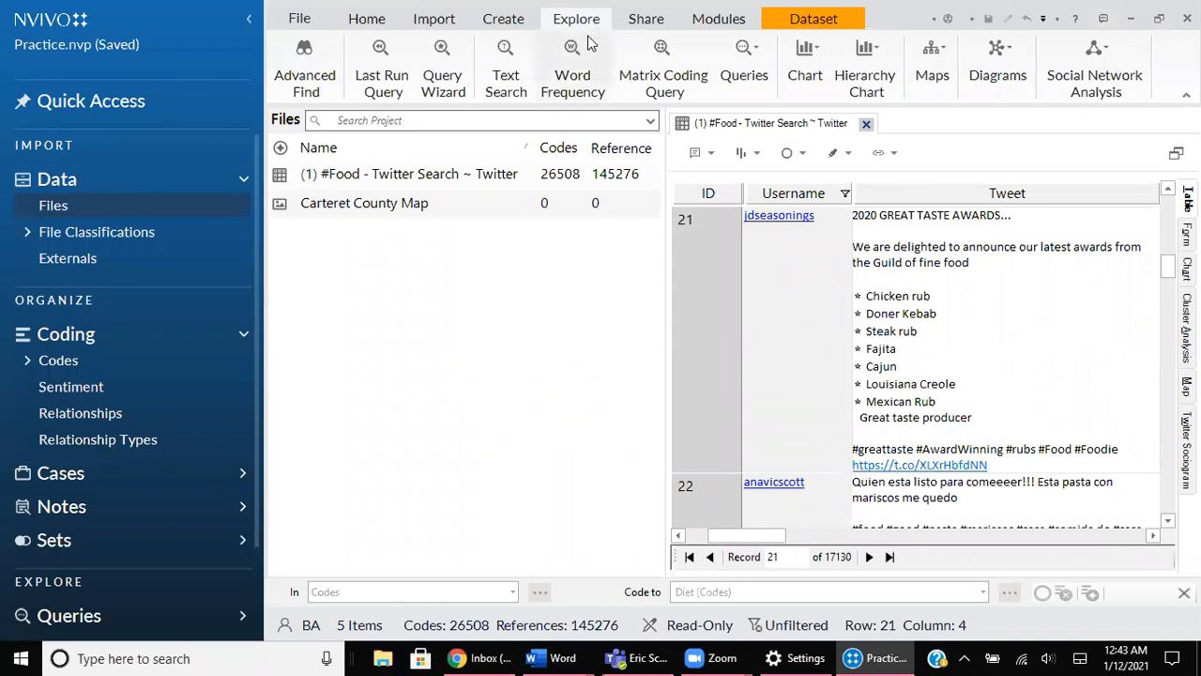
click(589, 42)
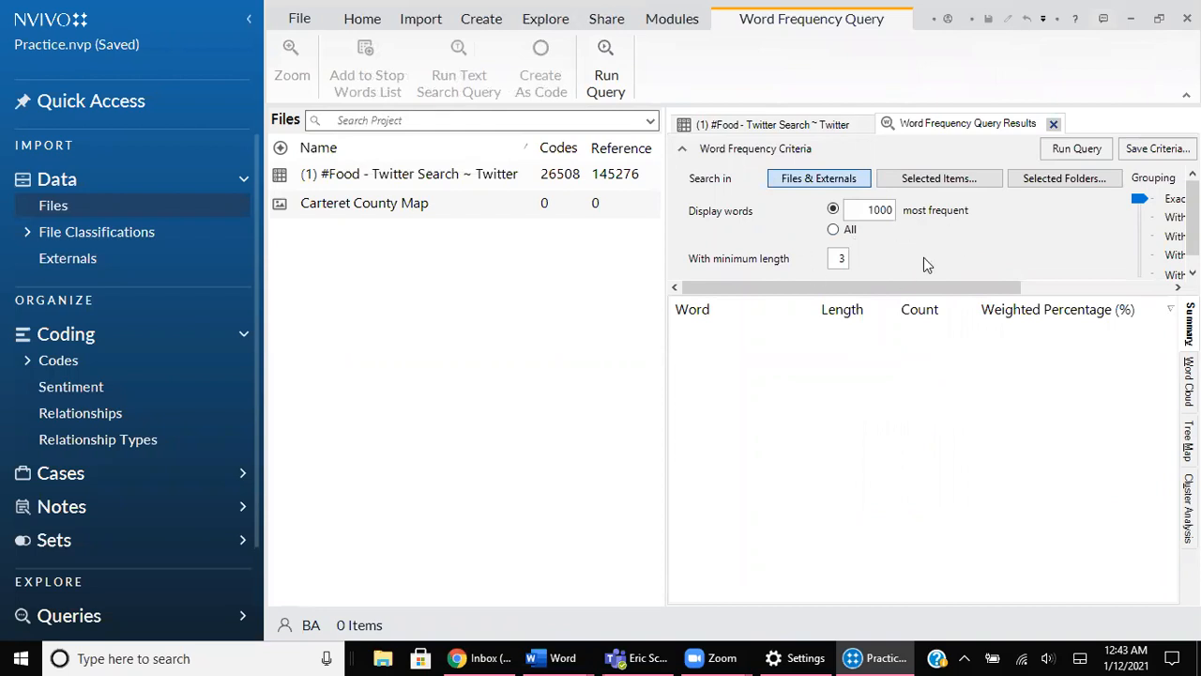
double_click(888, 211)
text(100)
double_click(840, 258)
text(4)
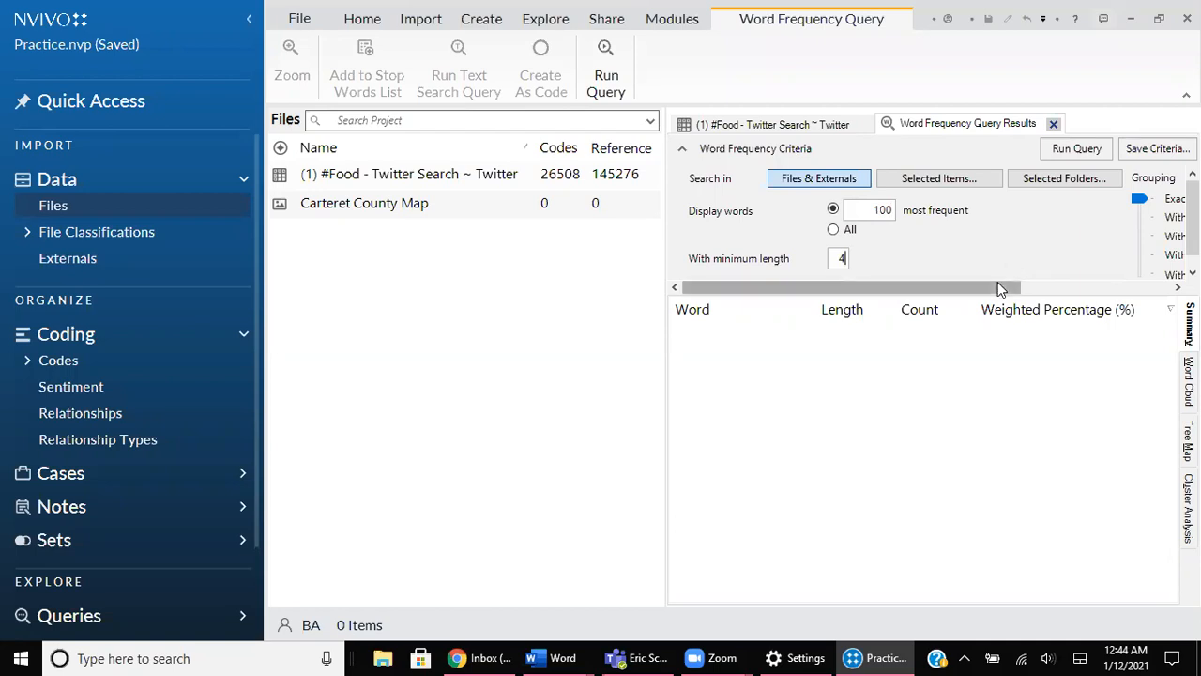
drag(997, 281, 1086, 282)
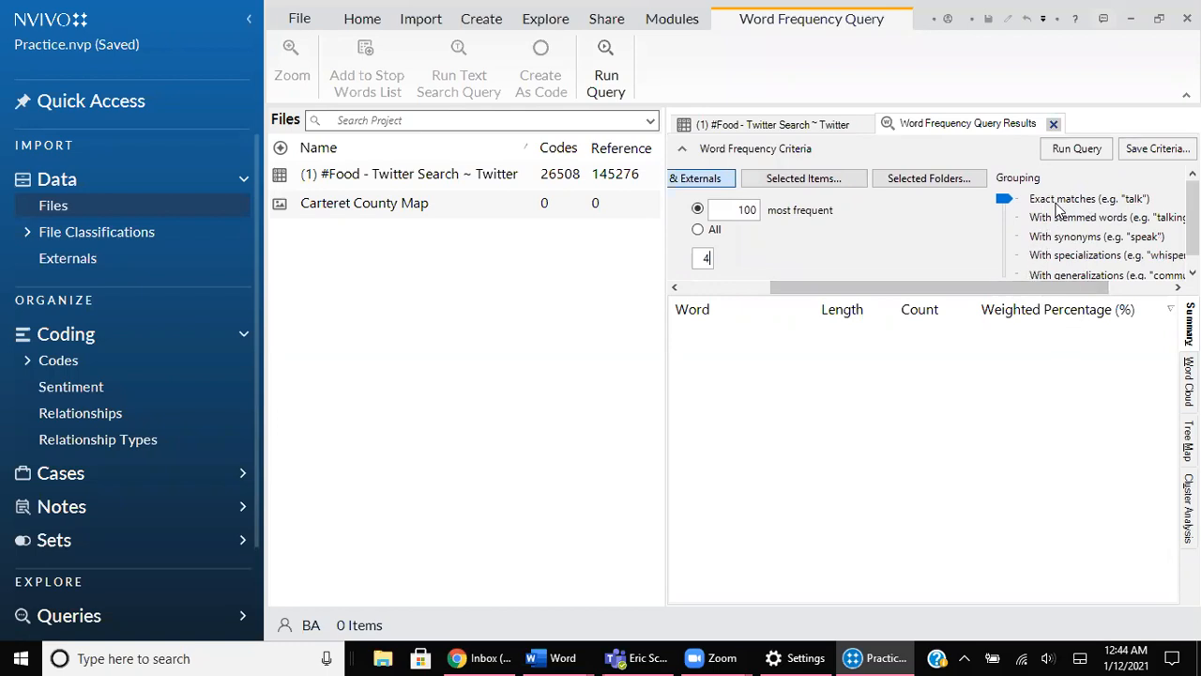
drag(1043, 288, 857, 272)
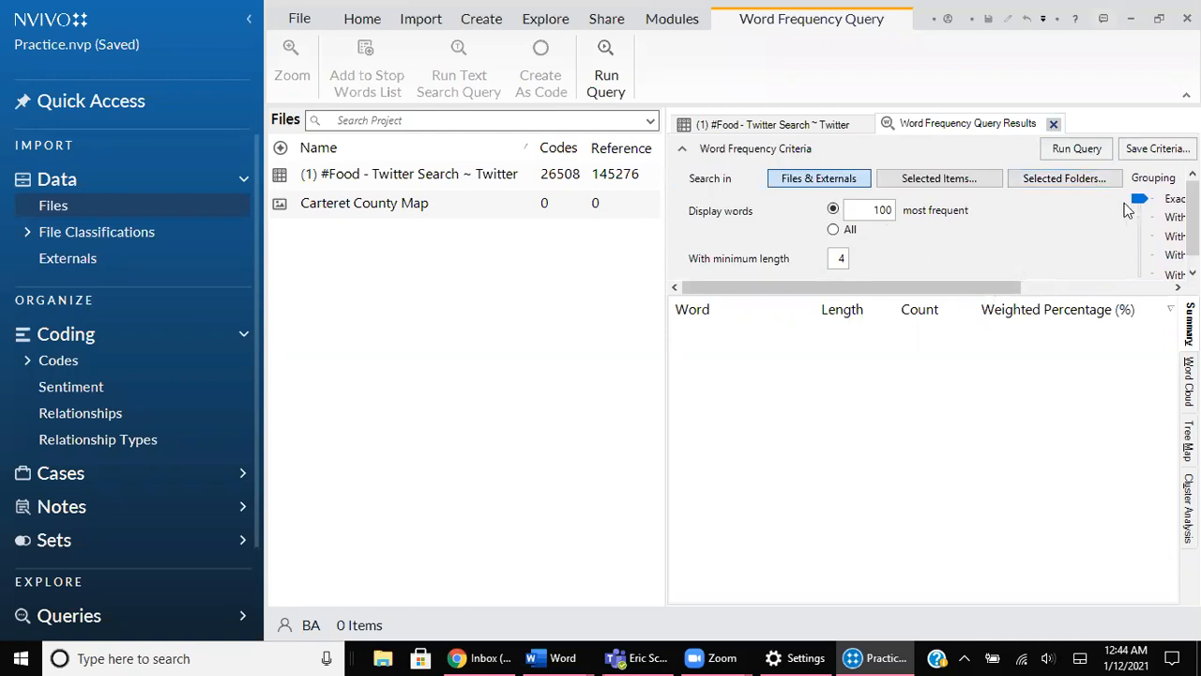
click(1072, 153)
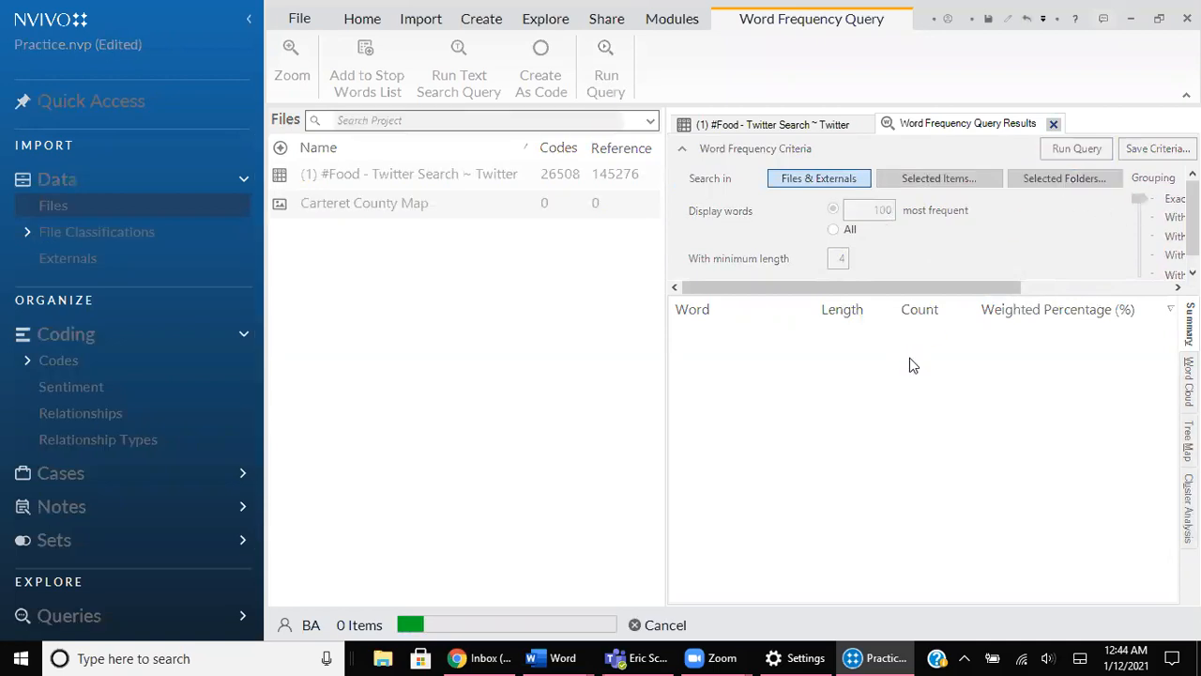
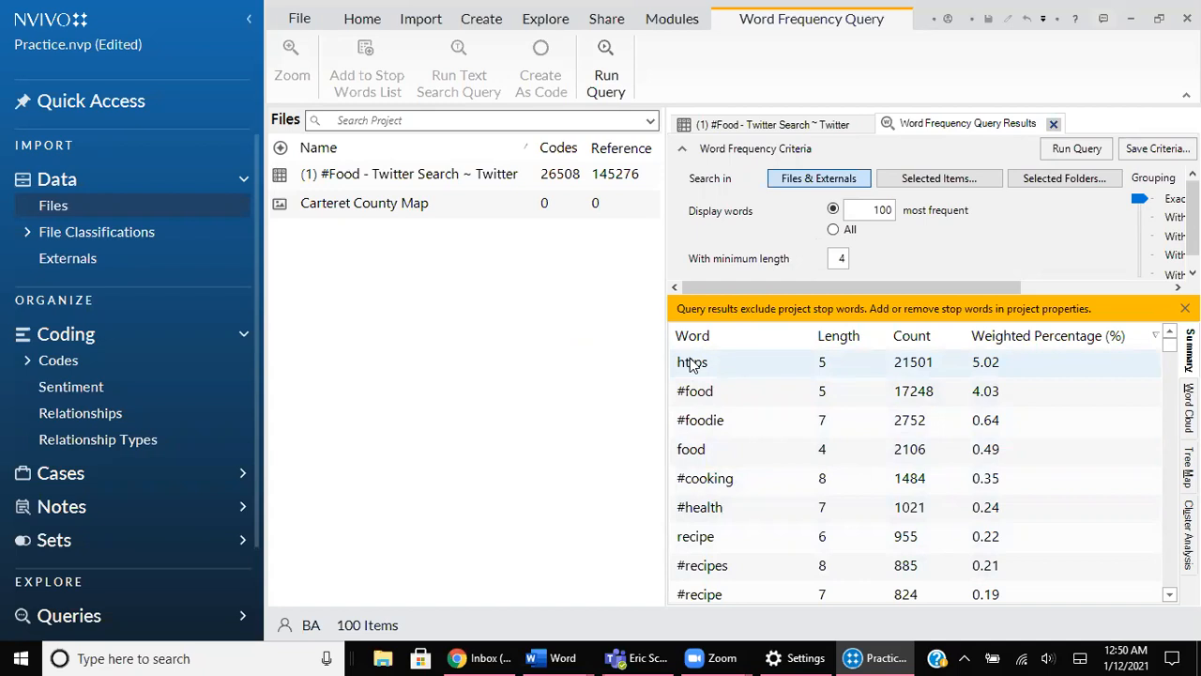
Check the actions available for the word https, and view the word frequency results as a word cloud.
right_click(692, 365)
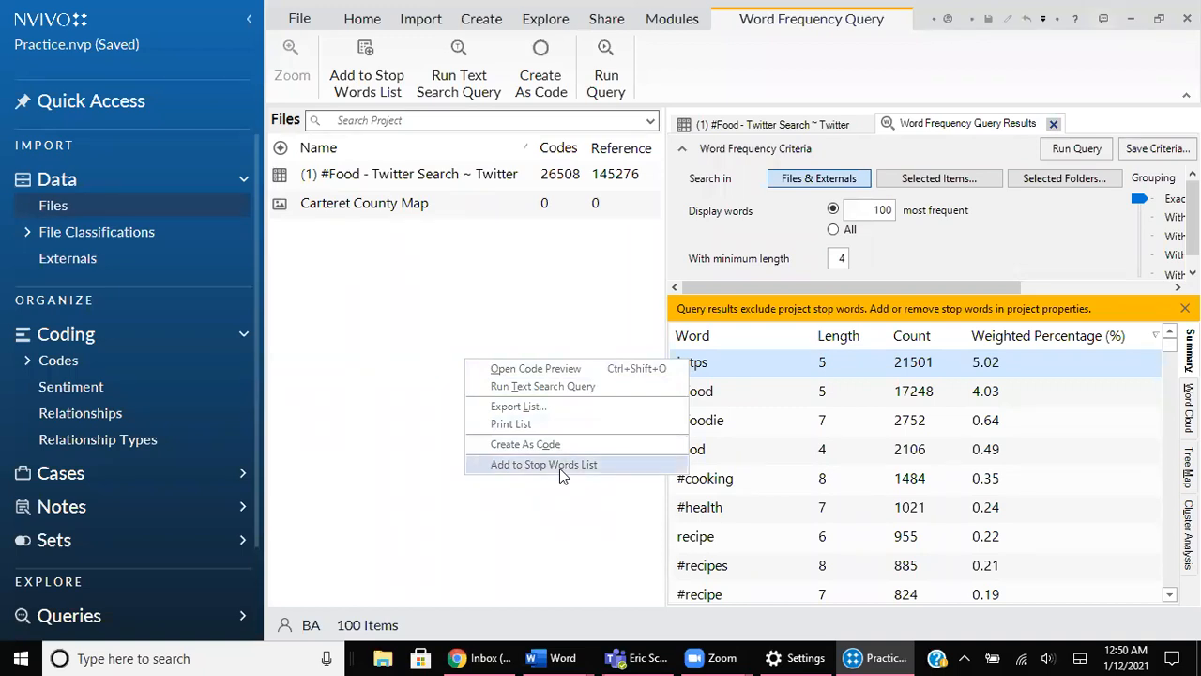
click(637, 303)
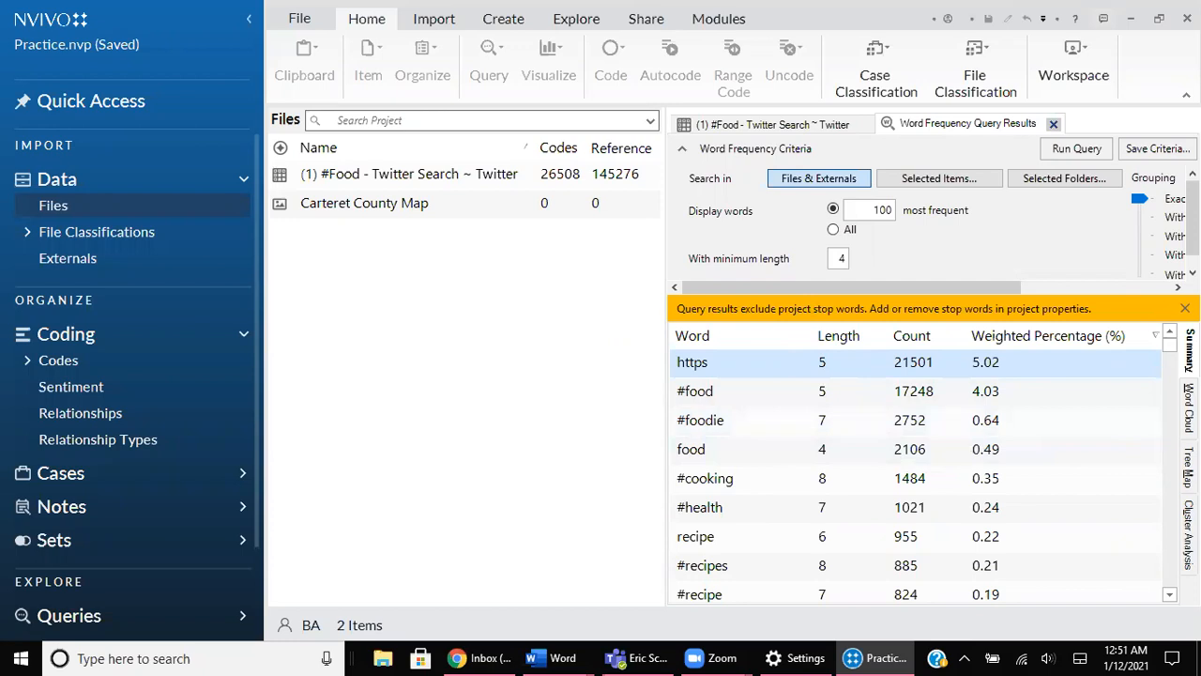
click(1188, 409)
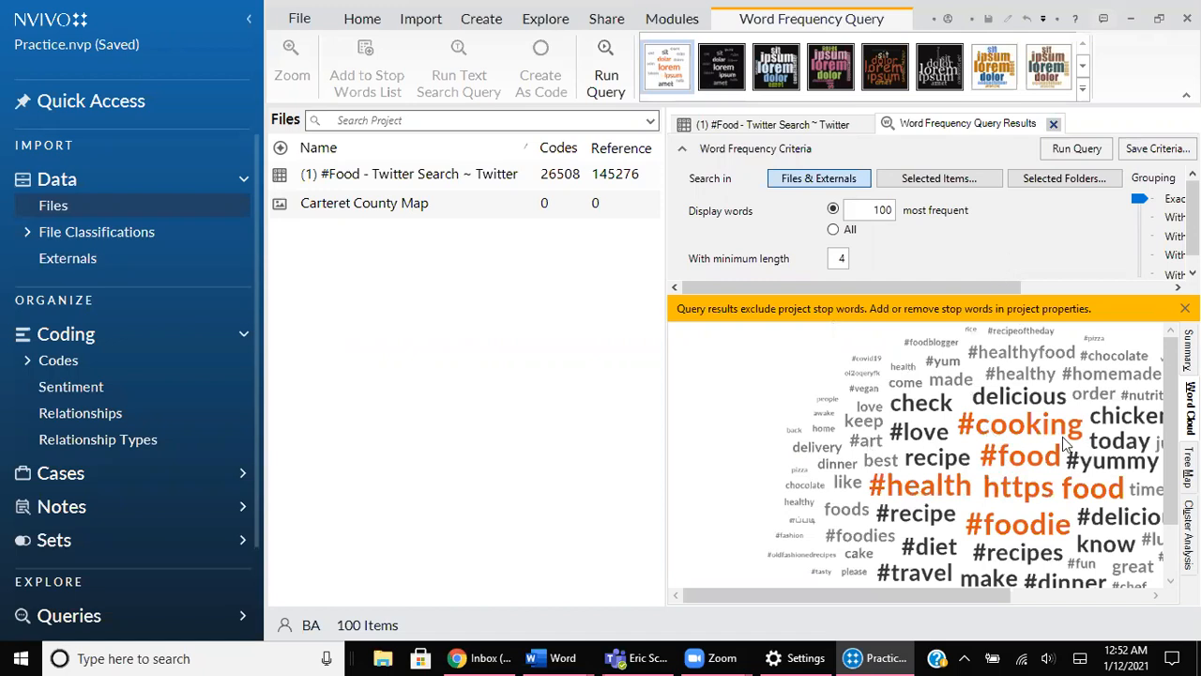
mouse_move(922, 596)
mouse_down()
mouse_move(995, 596)
mouse_move(945, 595)
mouse_up()
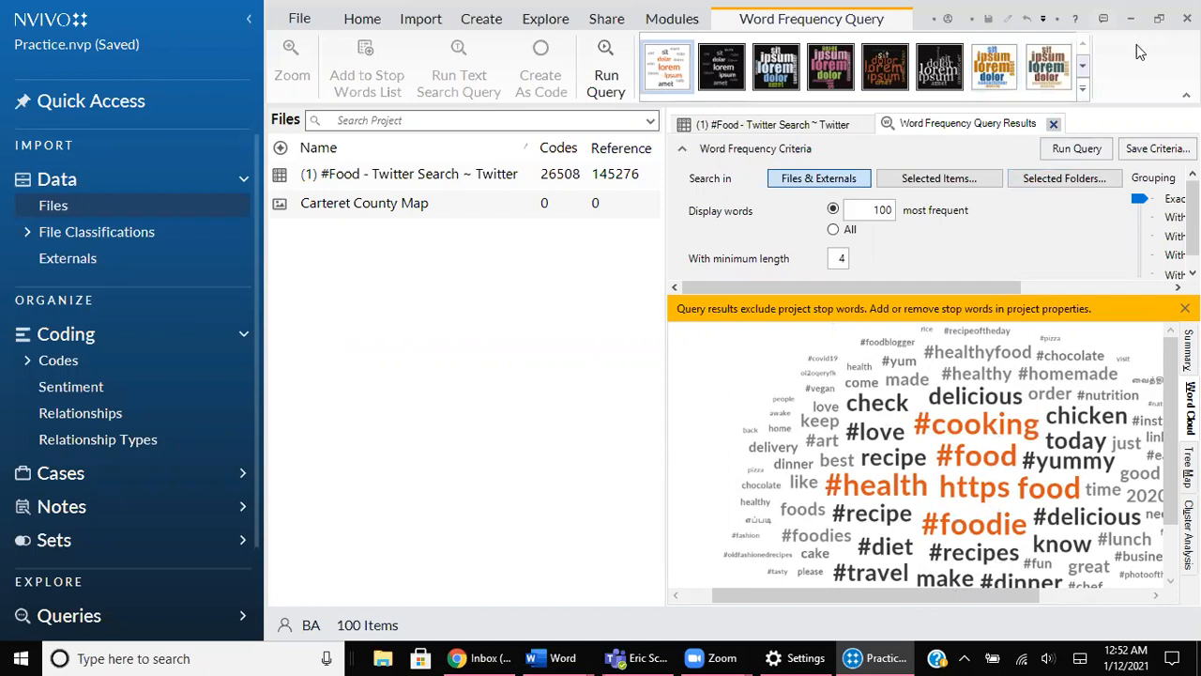
Browse the mixed, horizontal, random and tag cloud styles available for the word cloud.
click(1083, 66)
click(1083, 89)
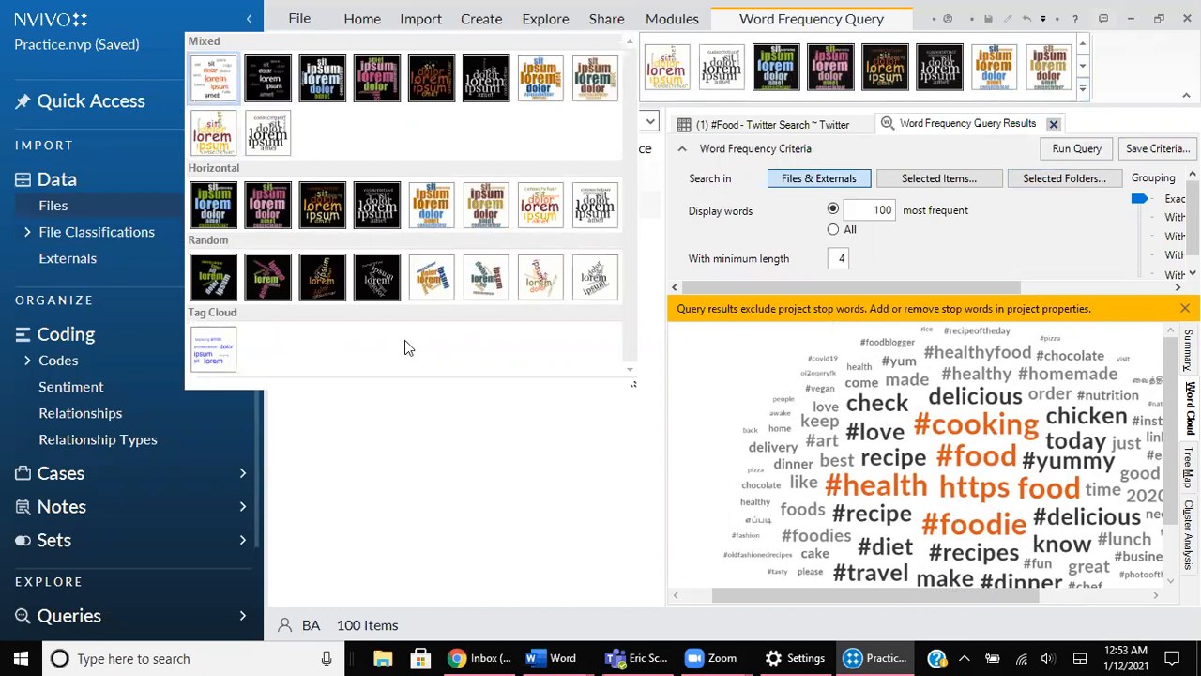
click(1145, 55)
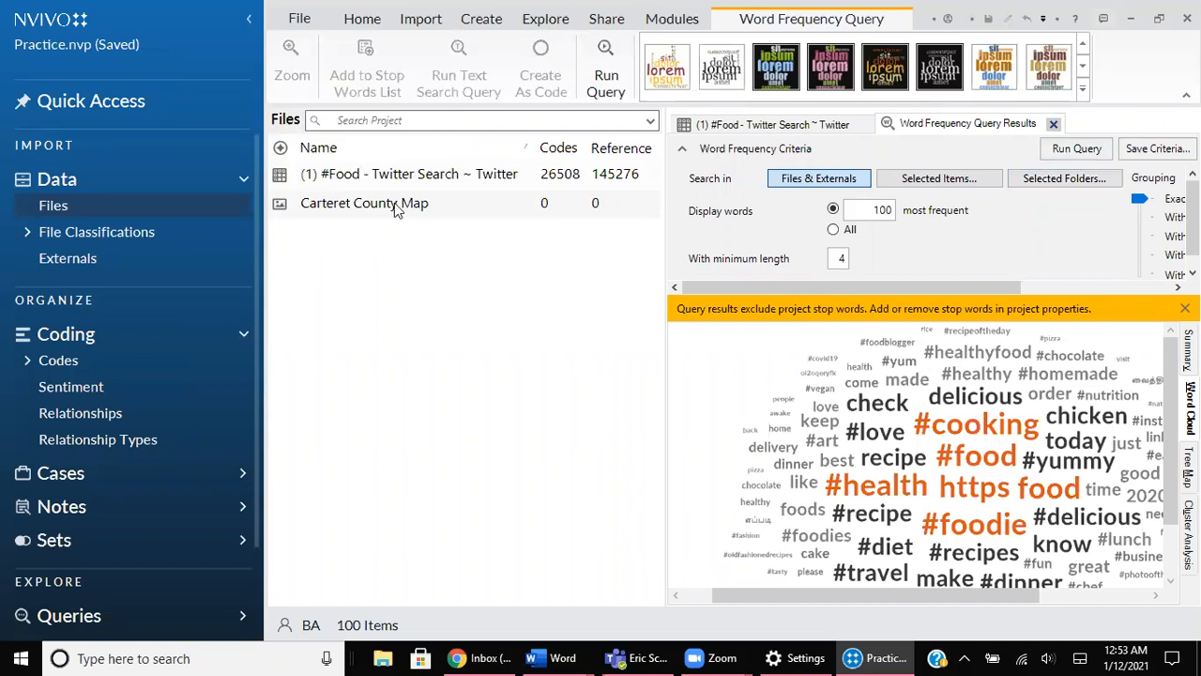
click(542, 20)
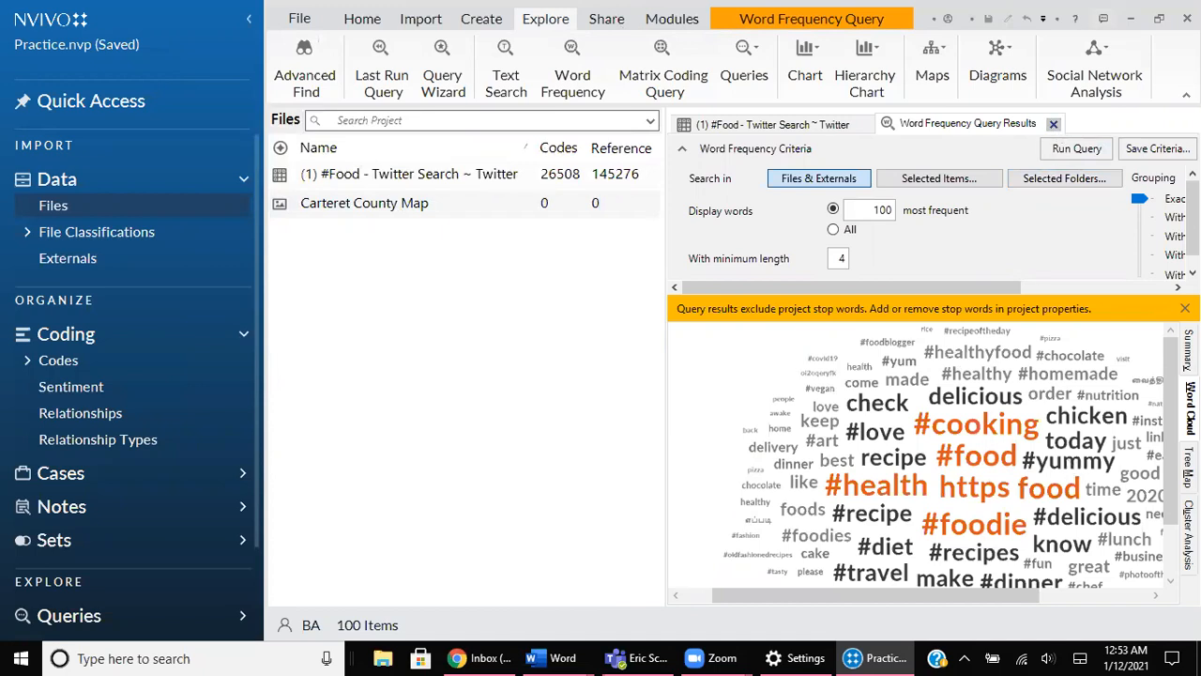
View the word frequency results as a tree map and as a cluster analysis enlarged to 149%, and close the results.
click(1188, 467)
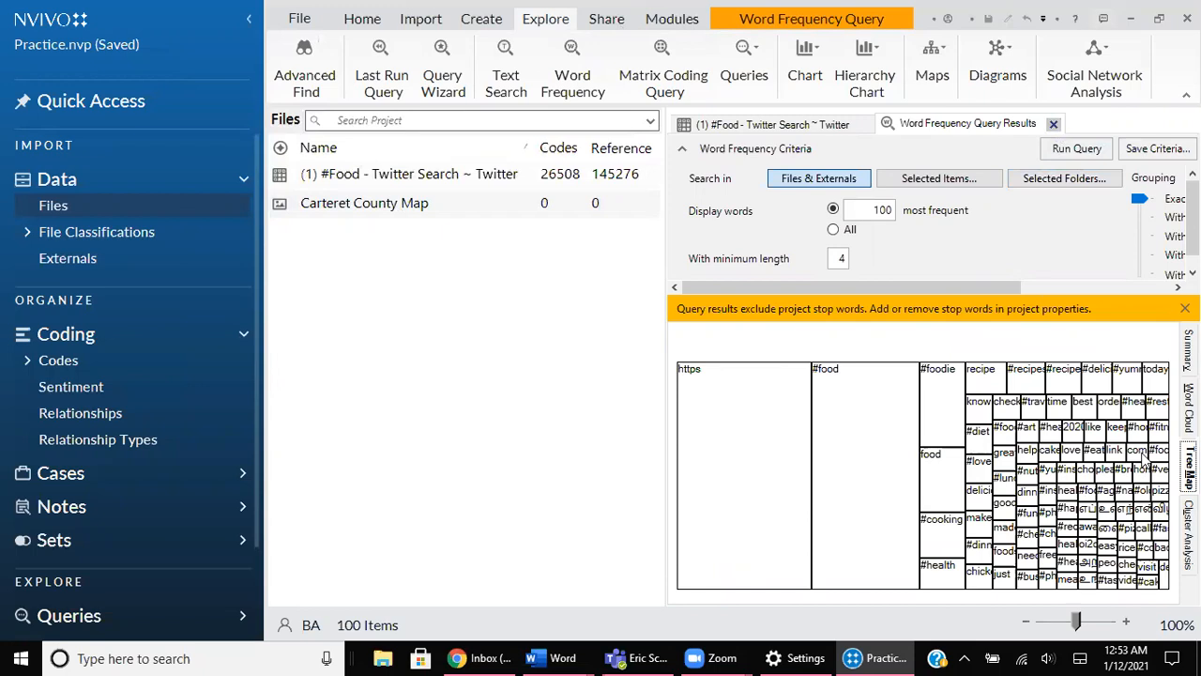
key(Down)
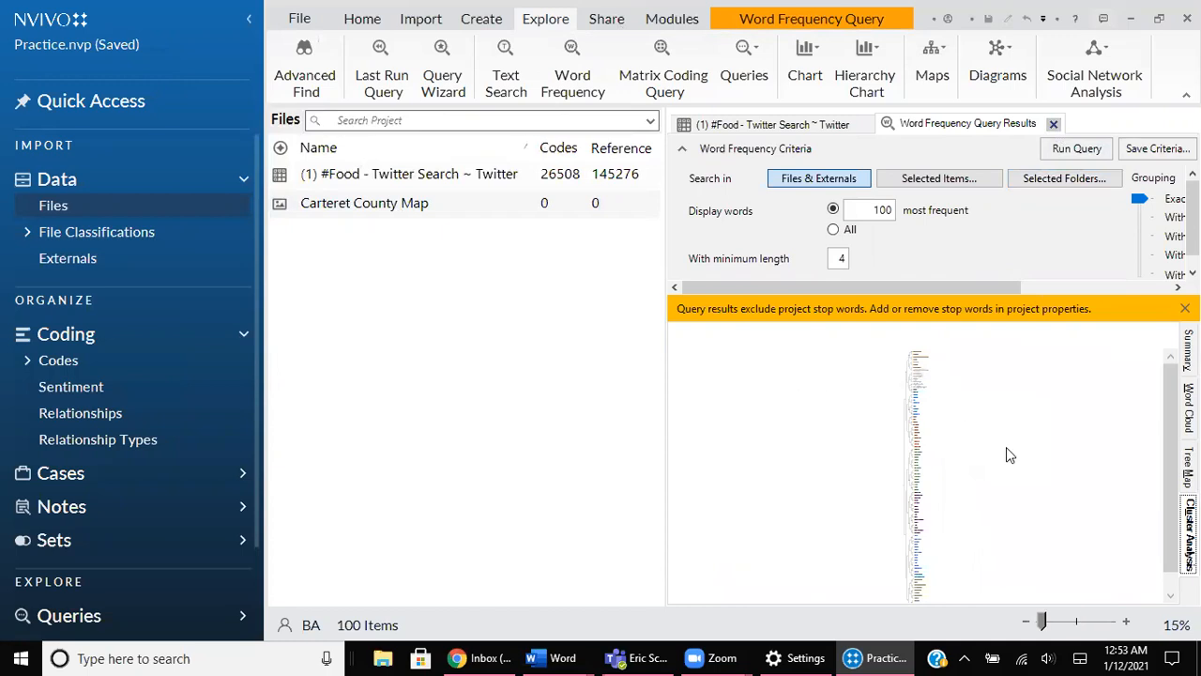
drag(1044, 619, 1081, 630)
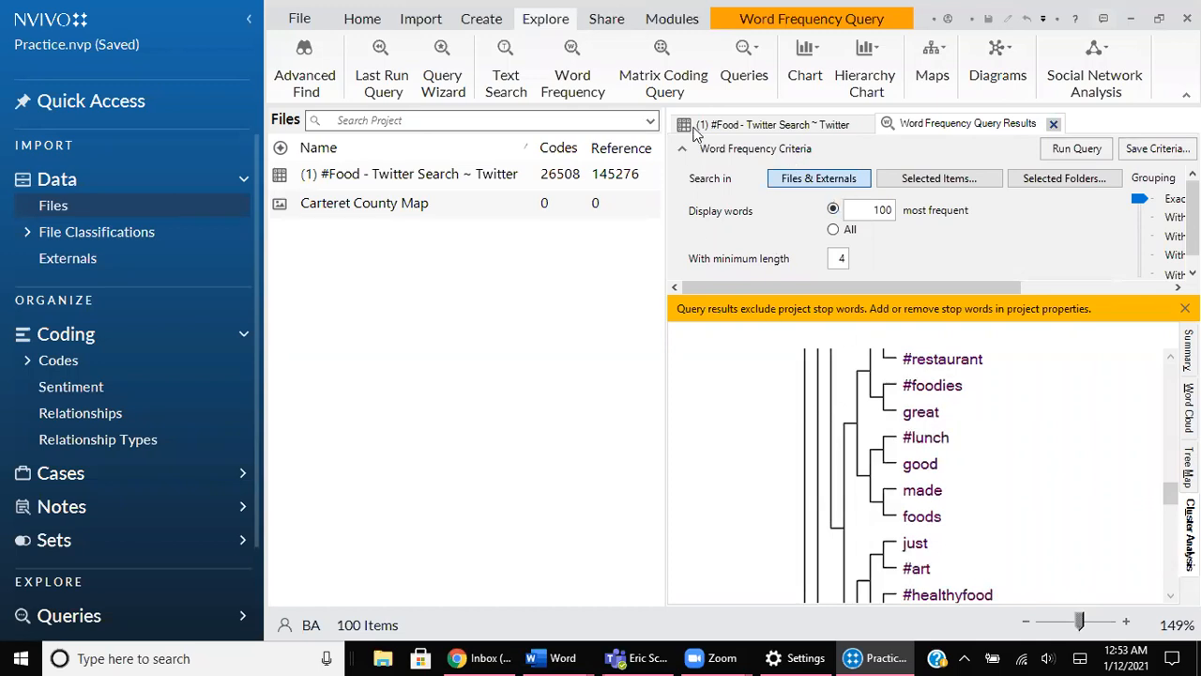
click(1052, 125)
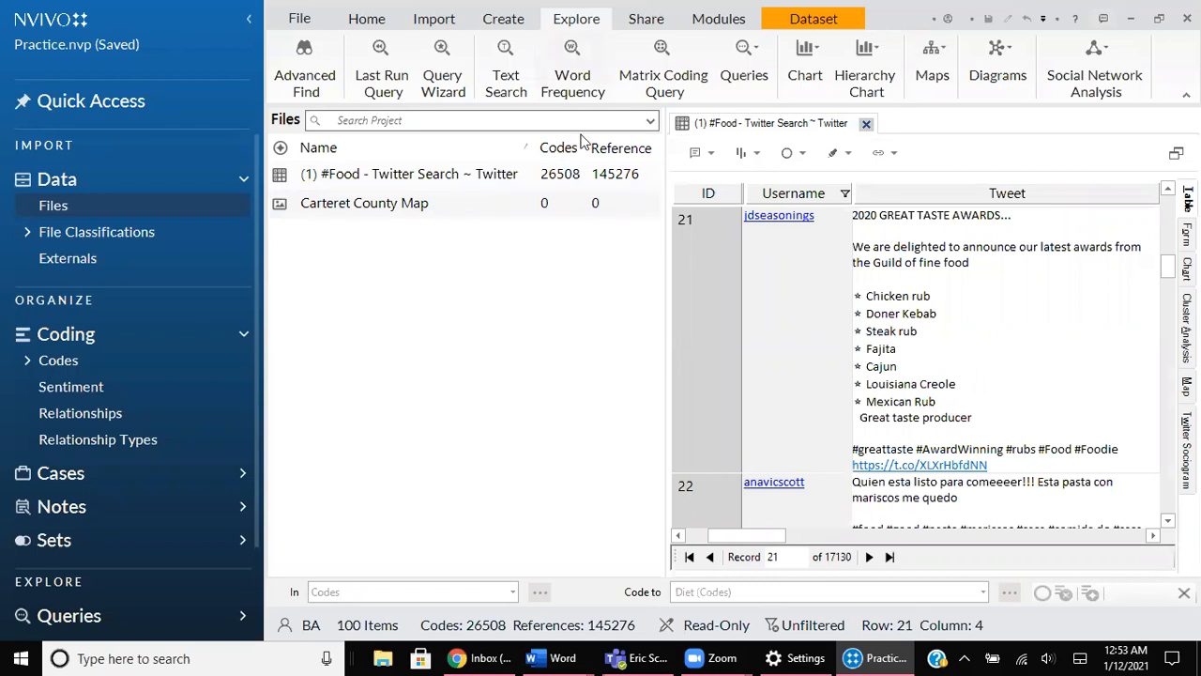
Run an exact-match text search query for "Vegetarian" in files and externals, with no spread.
double_click(582, 21)
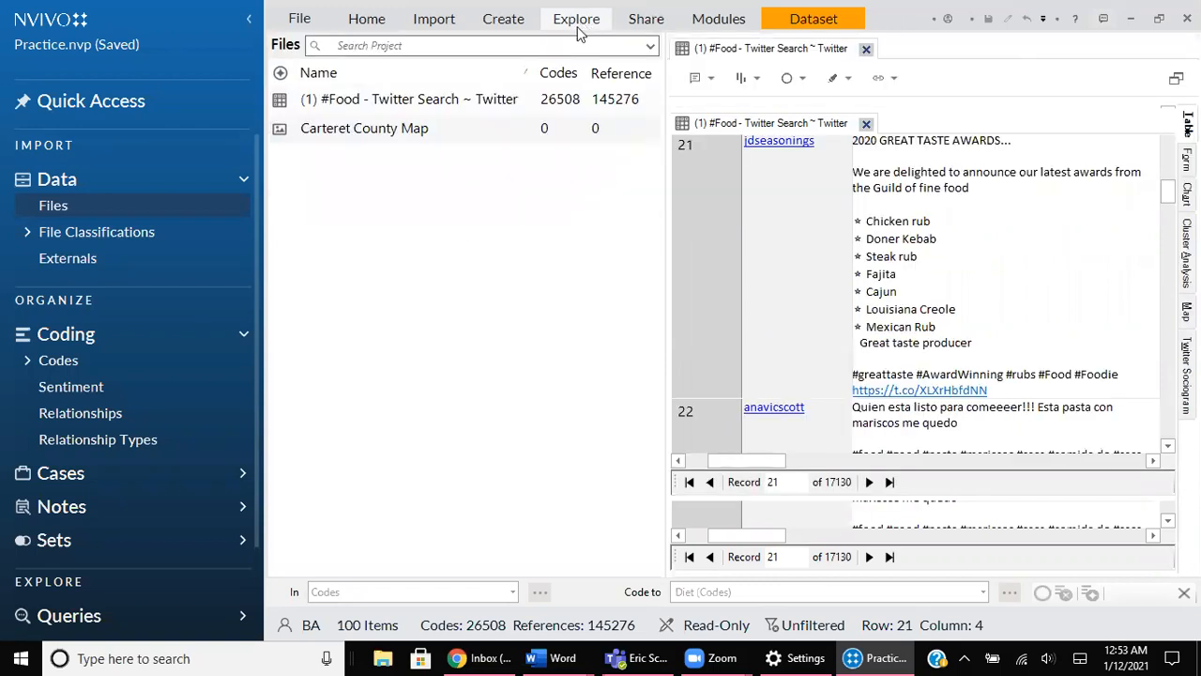
click(578, 20)
click(506, 69)
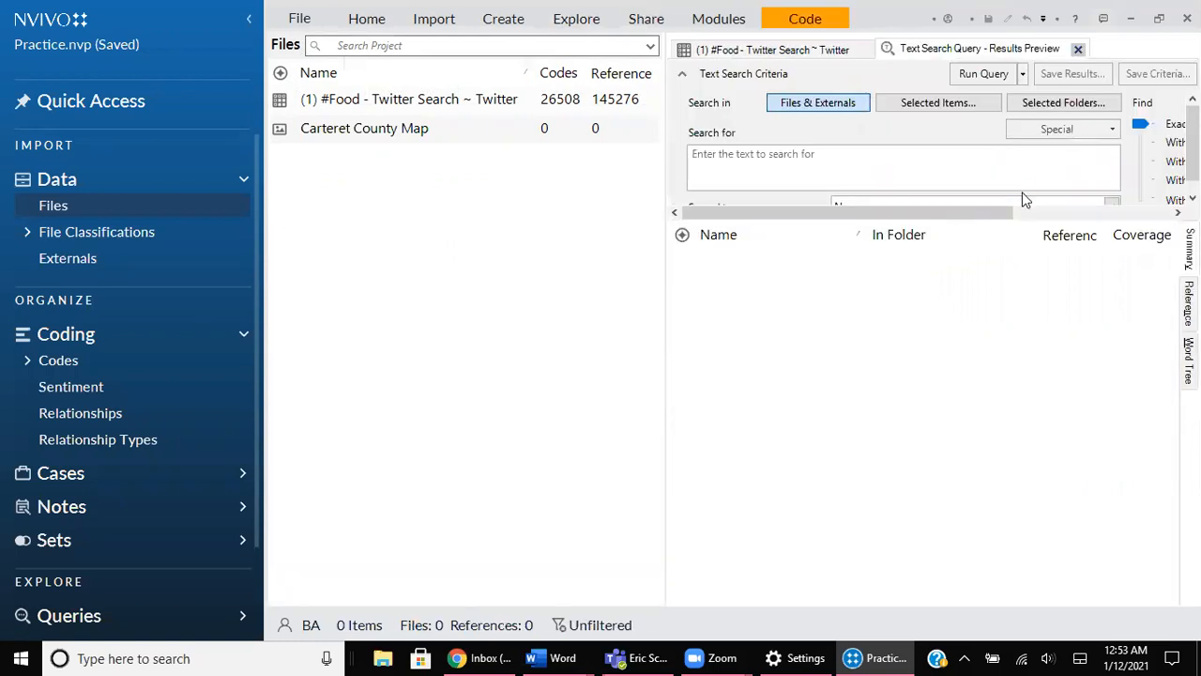
click(869, 167)
text(Vegataru)
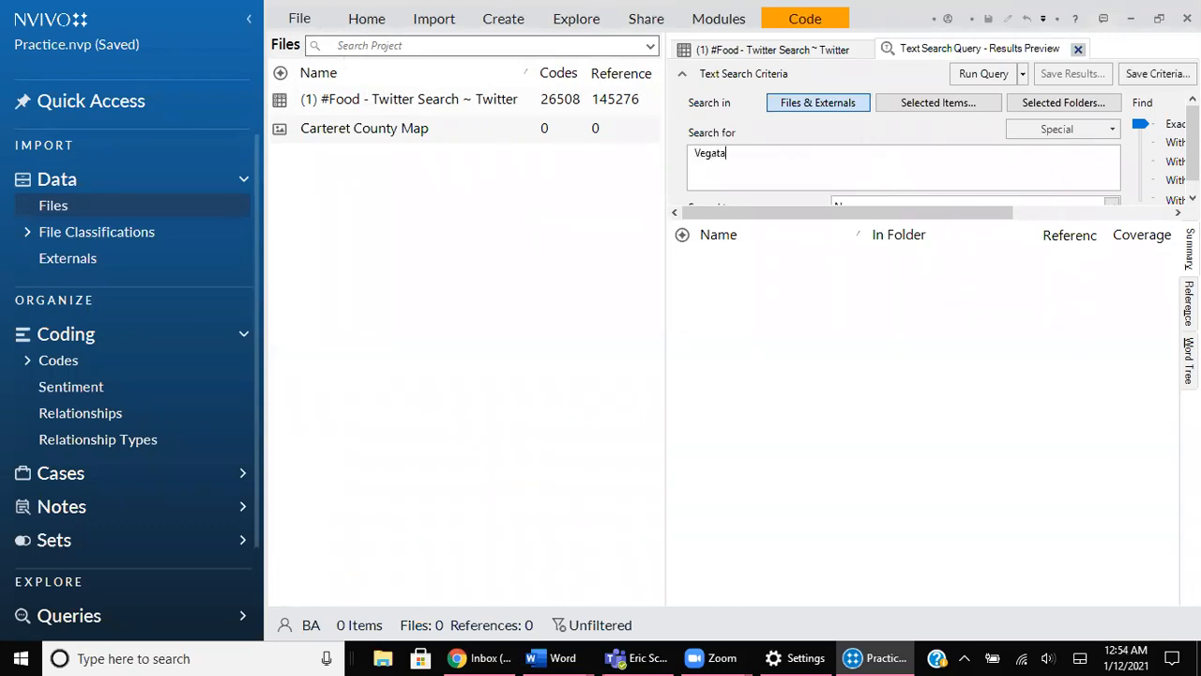
key(BackSpace)
text(ian)
click(719, 154)
key(BackSpace)
text(e)
click(746, 153)
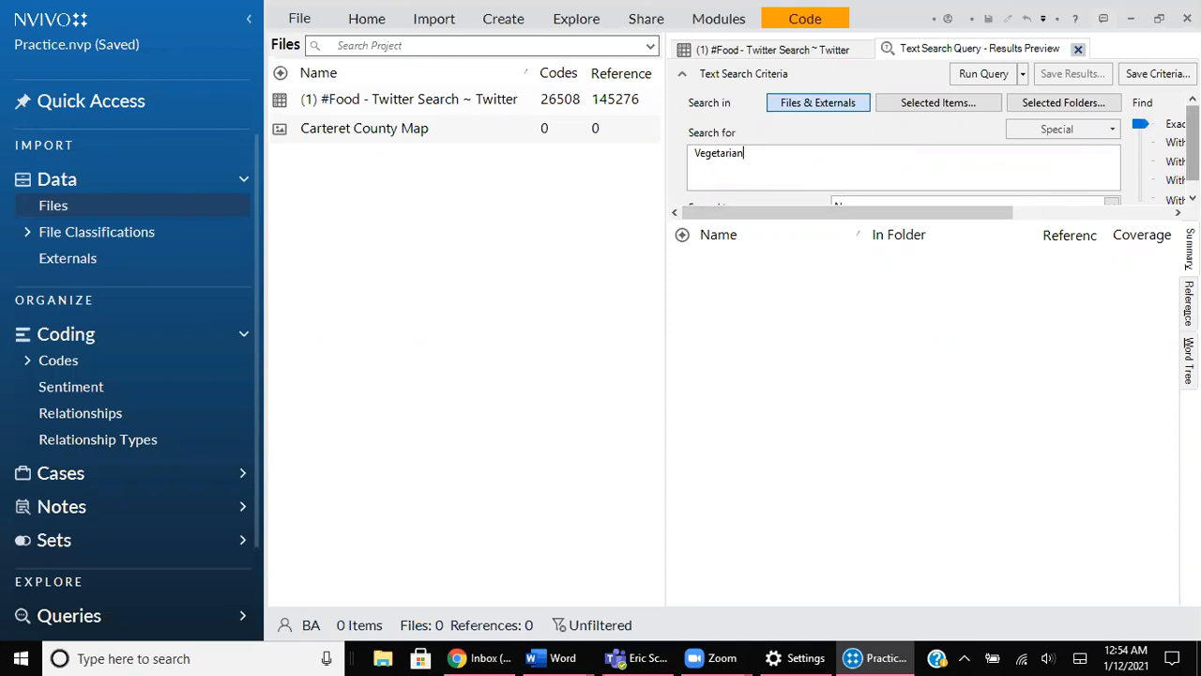
scroll(1191, 150, down, 1)
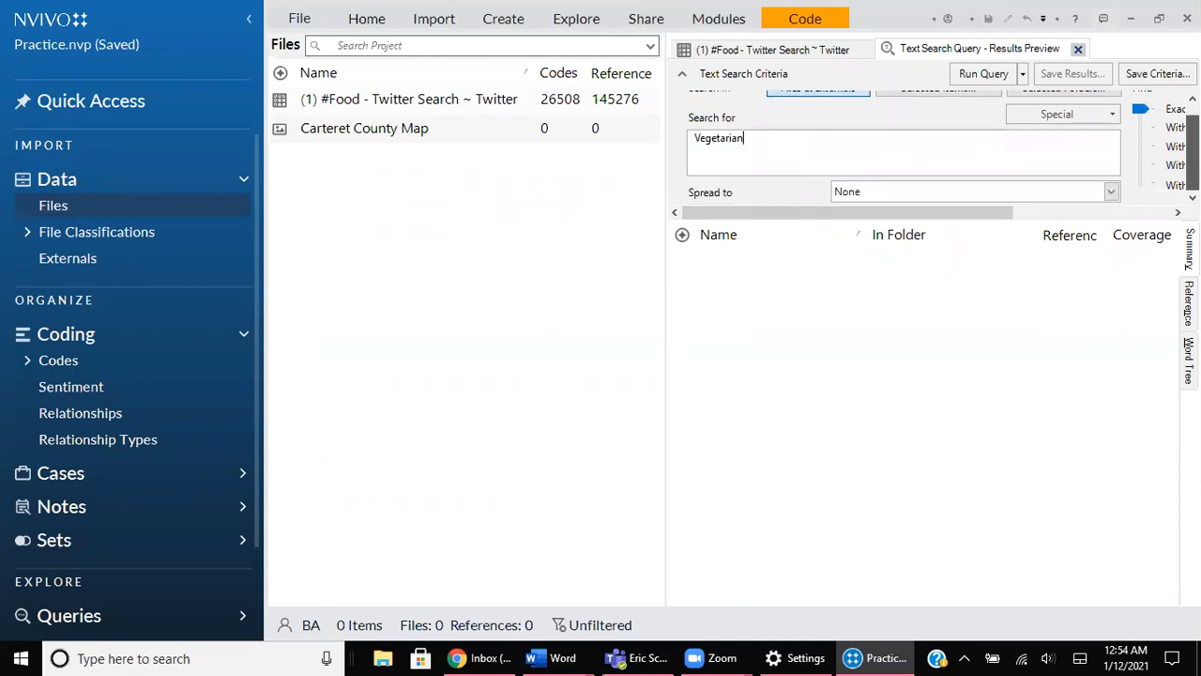
scroll(1192, 150, up, 1)
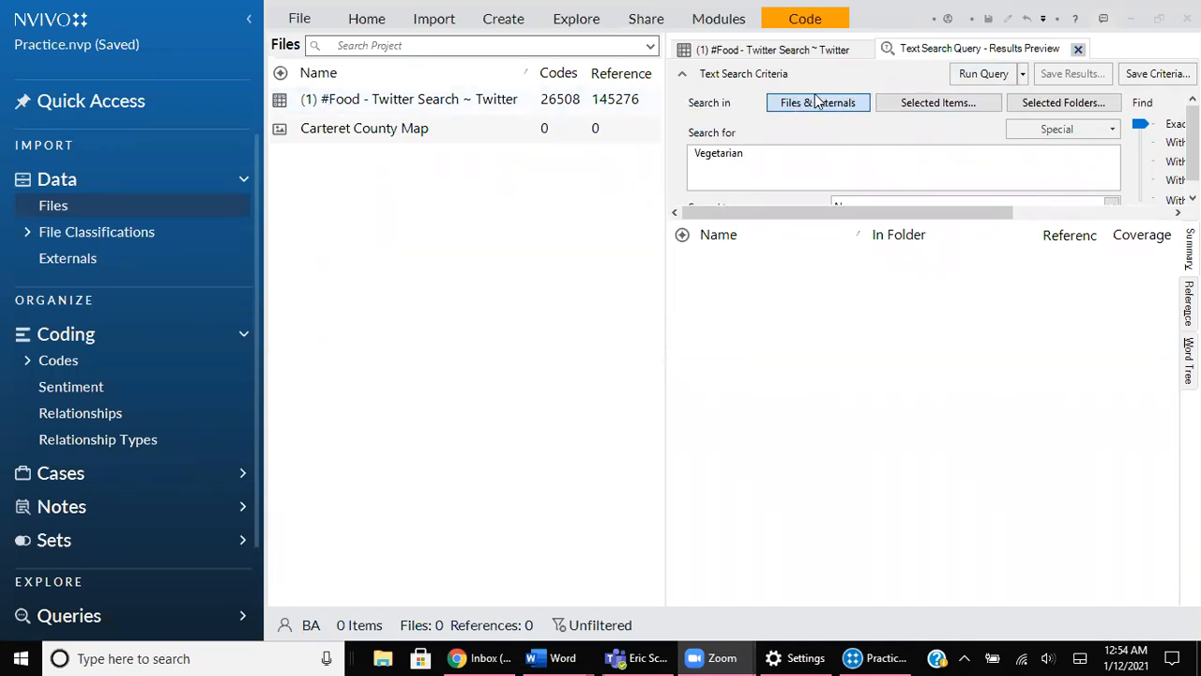
click(985, 75)
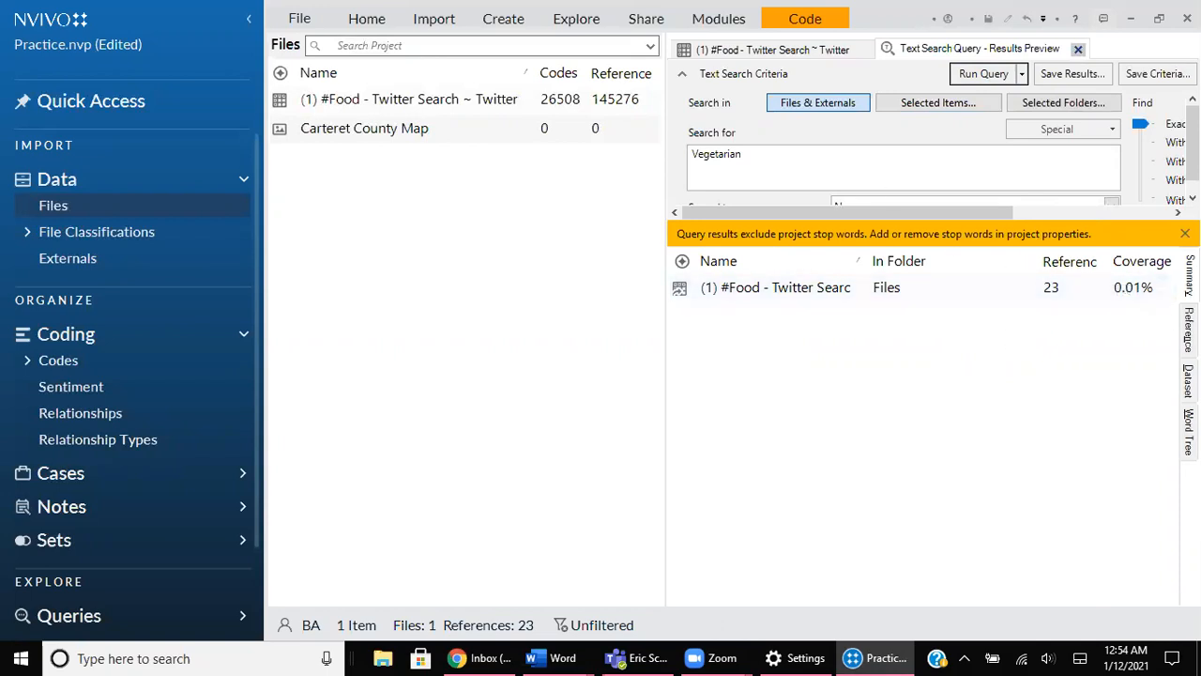
Examine the coded references in the Vegetarian text search results.
click(1189, 330)
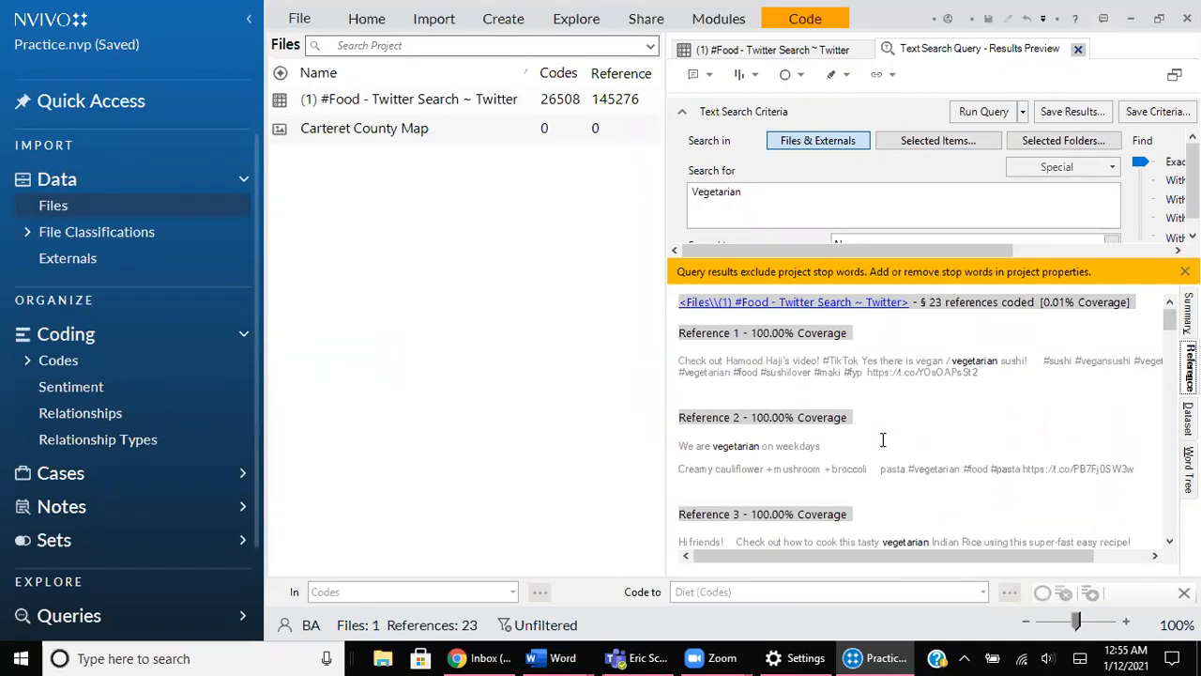
scroll(882, 439, down, 5)
scroll(882, 439, down, 20)
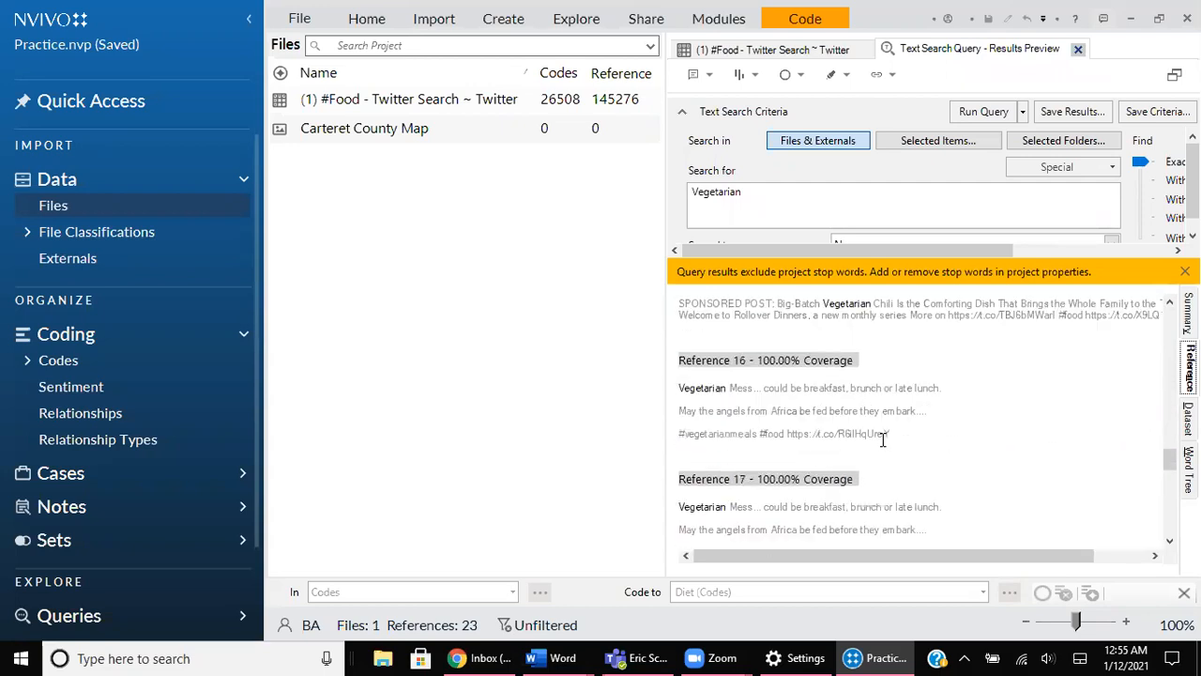
scroll(882, 439, up, 20)
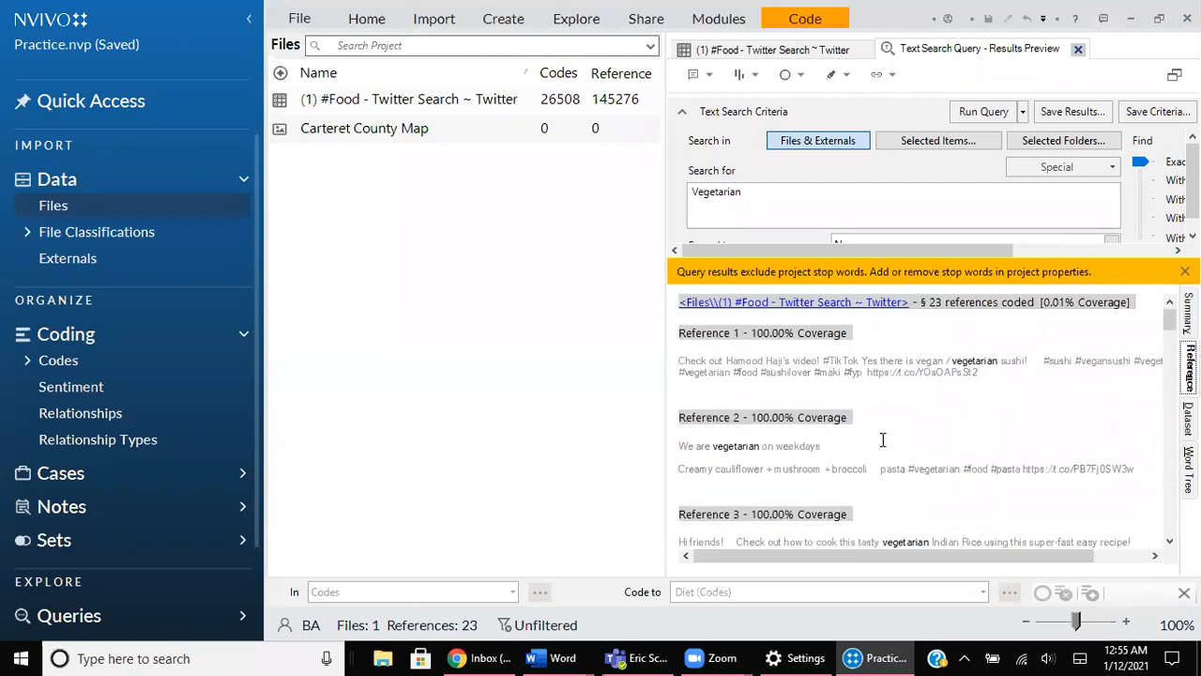
Show the Vegetarian search results in dataset view and review the matching tweets of the #Food dataset.
click(1188, 419)
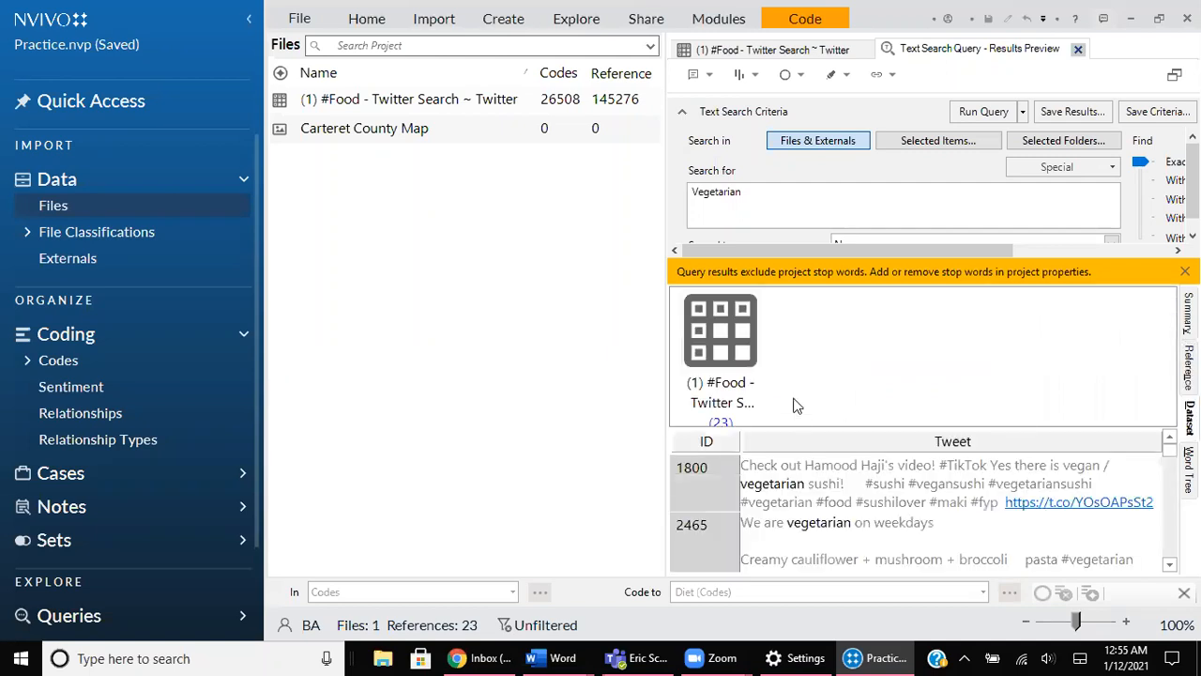
click(746, 330)
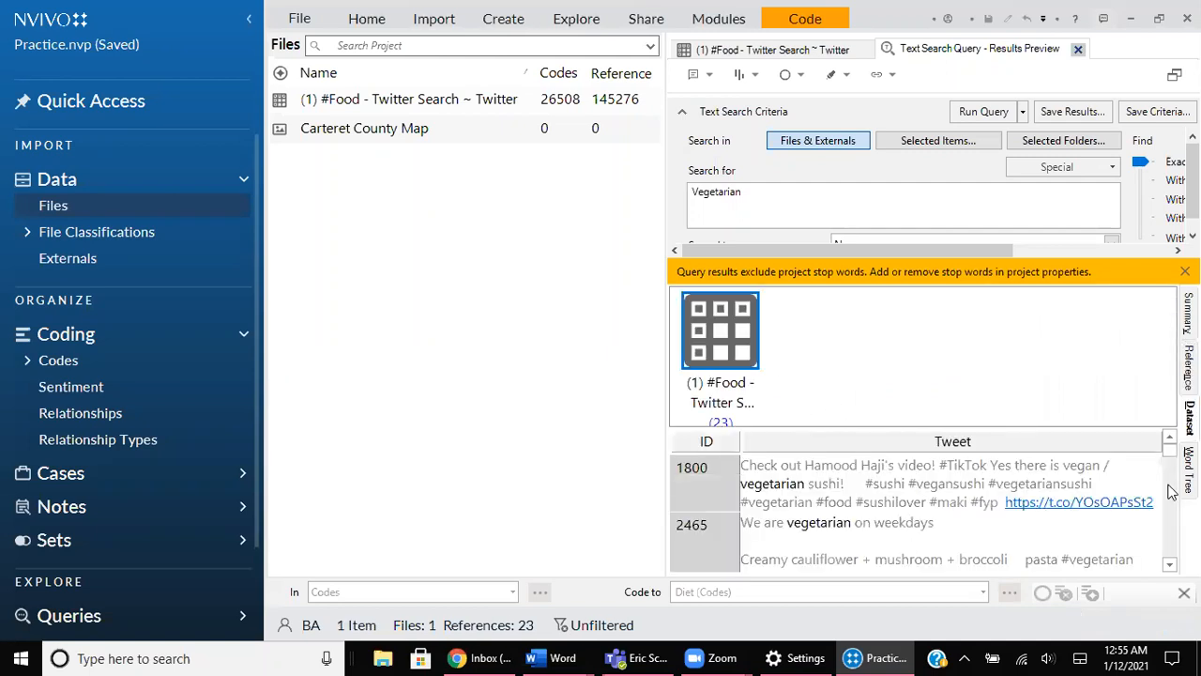
scroll(1049, 490, down, 3)
scroll(1049, 490, up, 5)
View the word tree for vegetarian at 65% zoom, and close the text search results.
click(1189, 434)
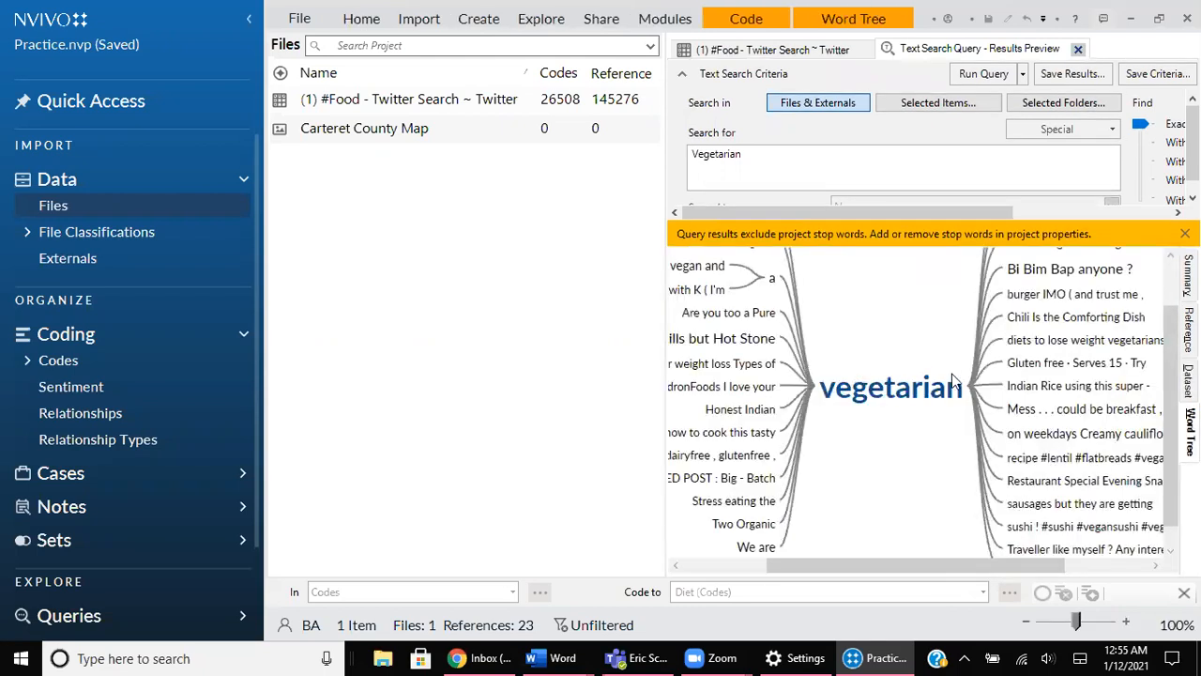
drag(1077, 622, 1062, 622)
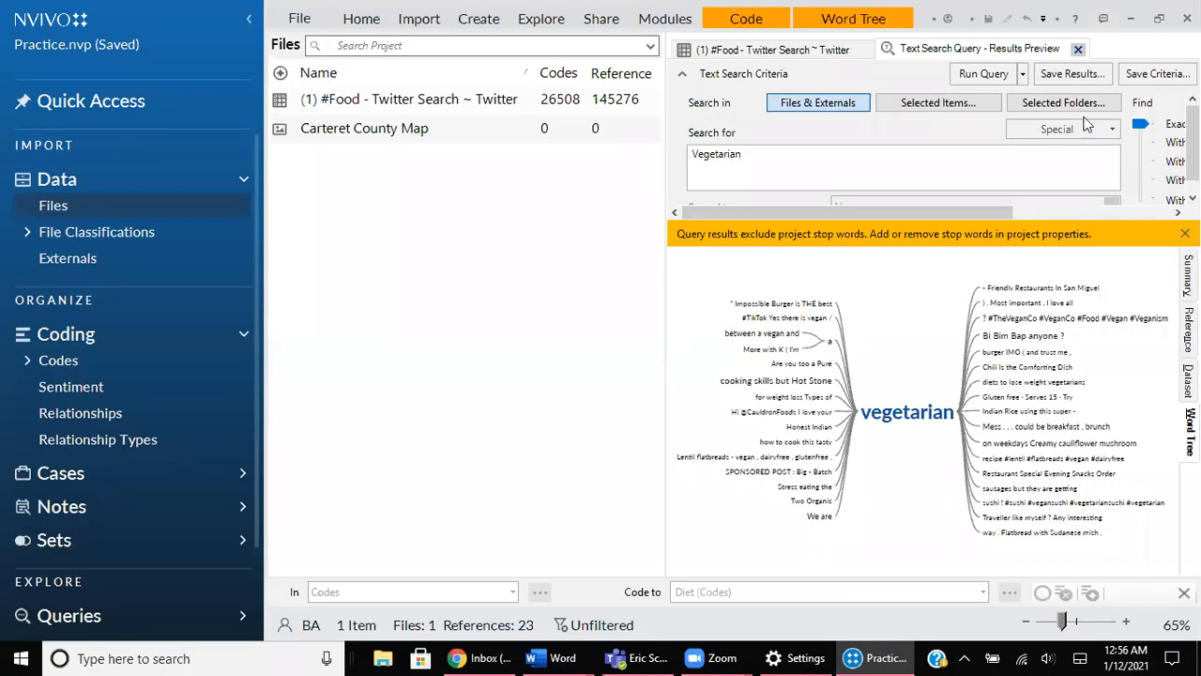
click(1079, 50)
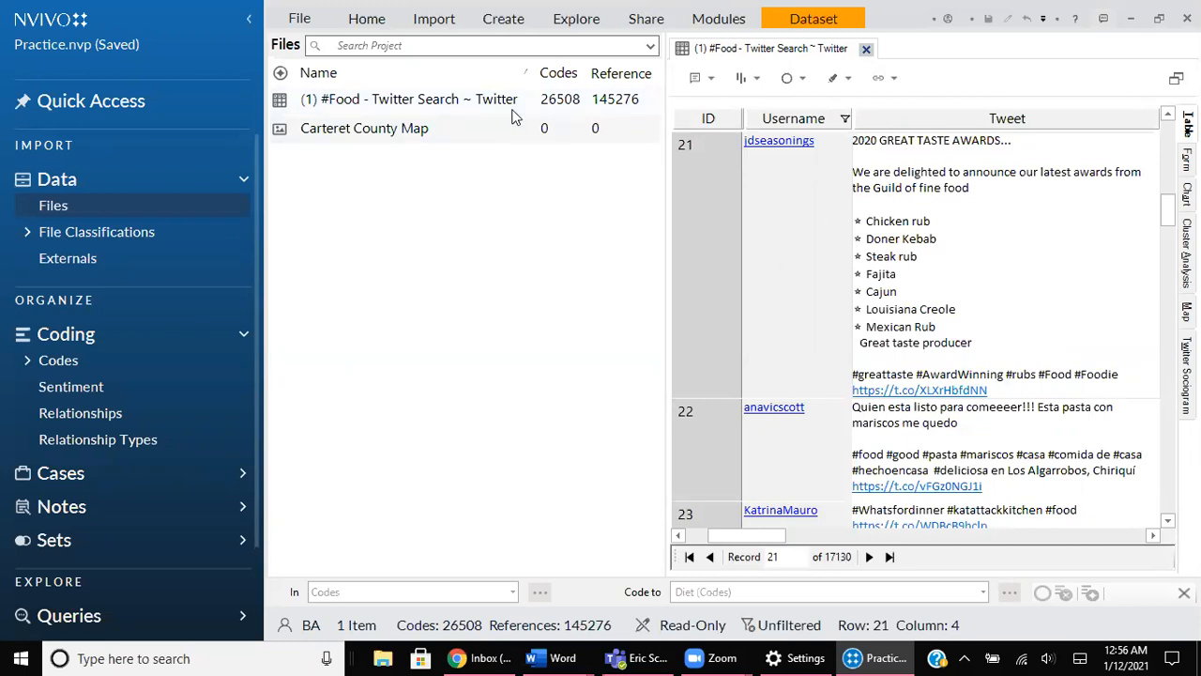
Create a matrix coding query and add the food code from Autocoded Themes as a row.
click(576, 19)
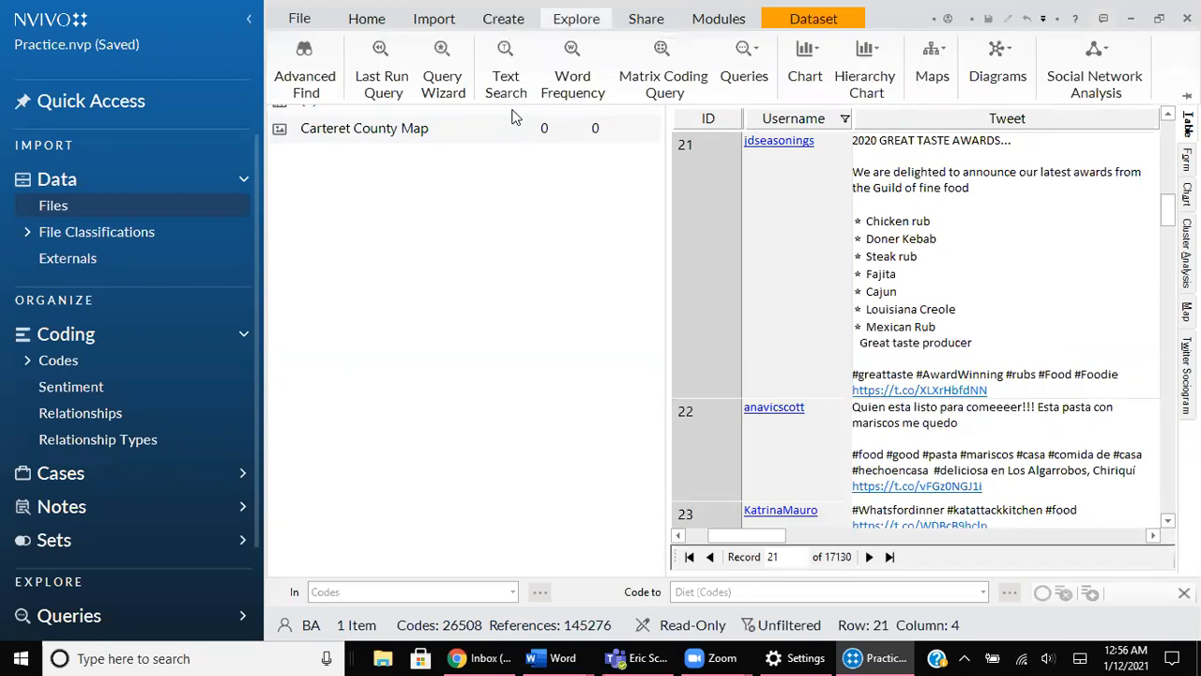
click(663, 71)
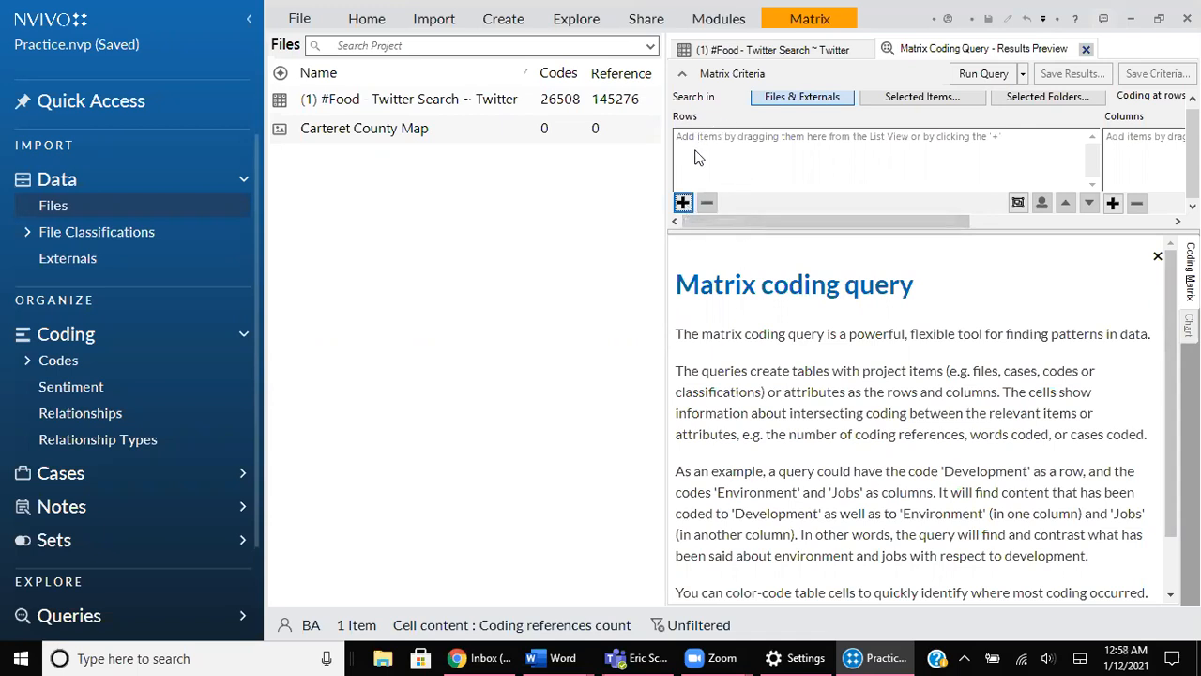
click(683, 204)
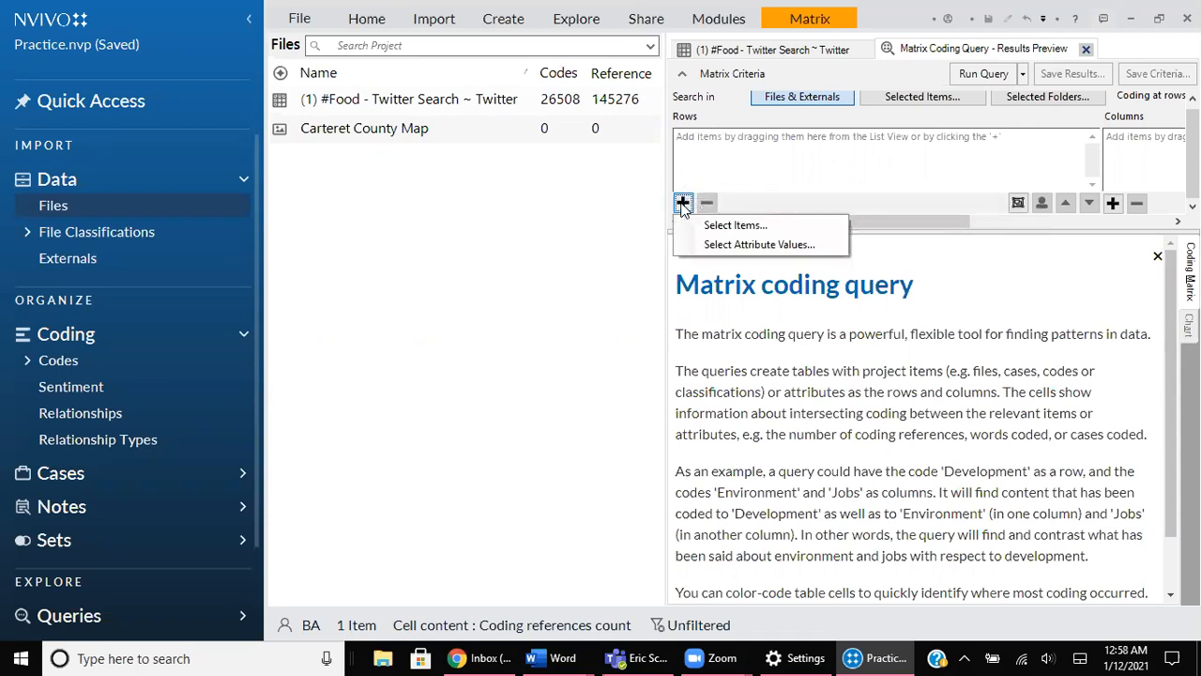
click(735, 226)
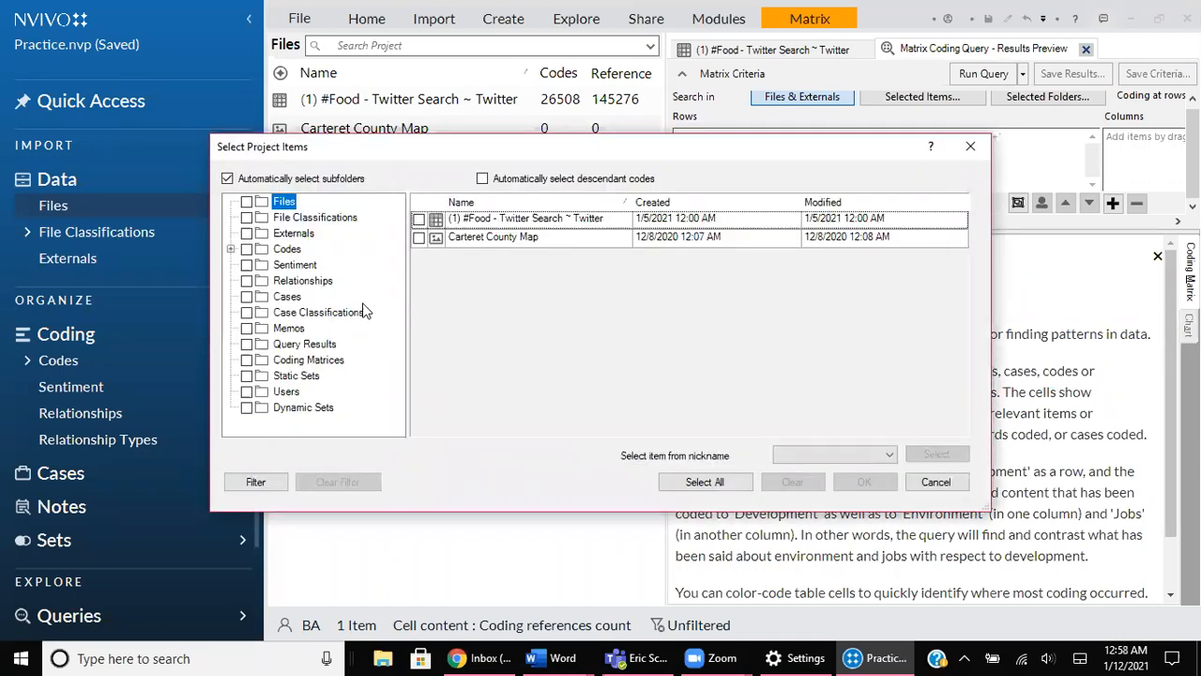
click(287, 250)
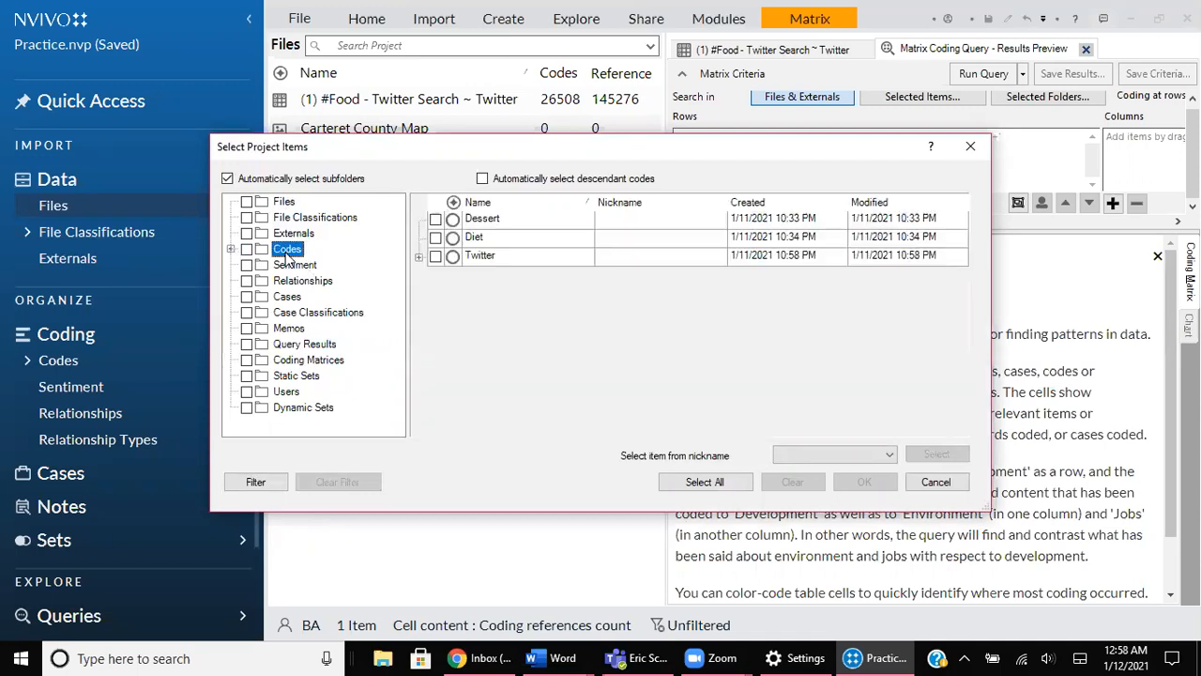
click(230, 248)
click(337, 266)
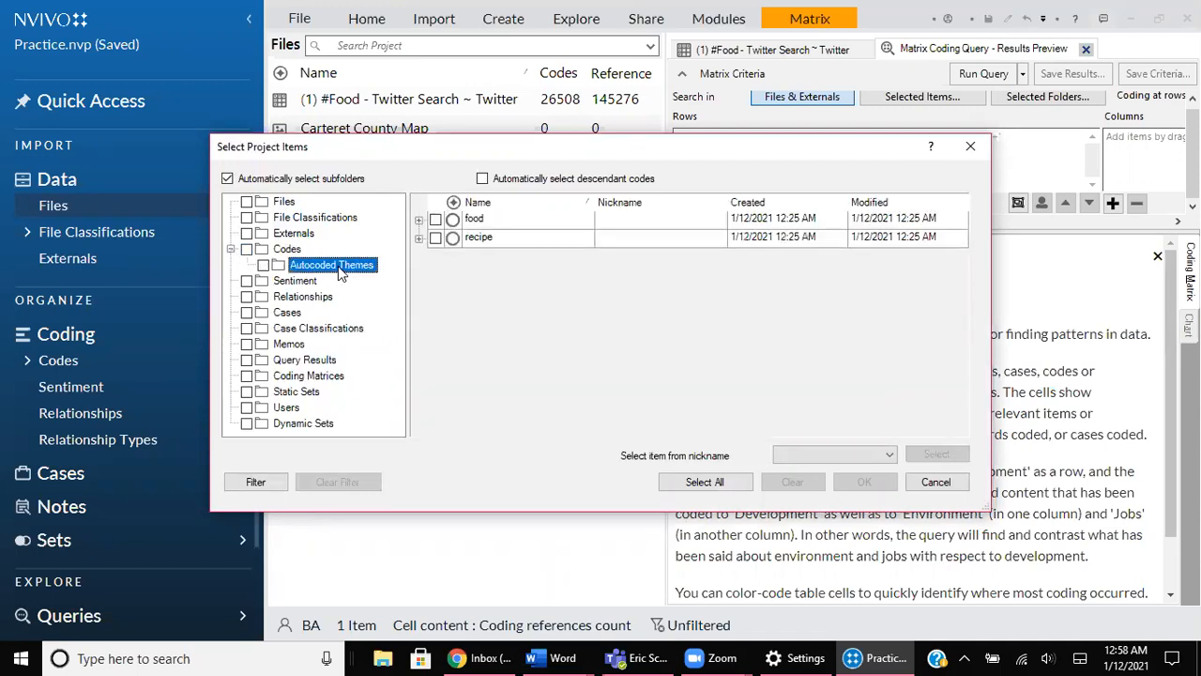
click(435, 220)
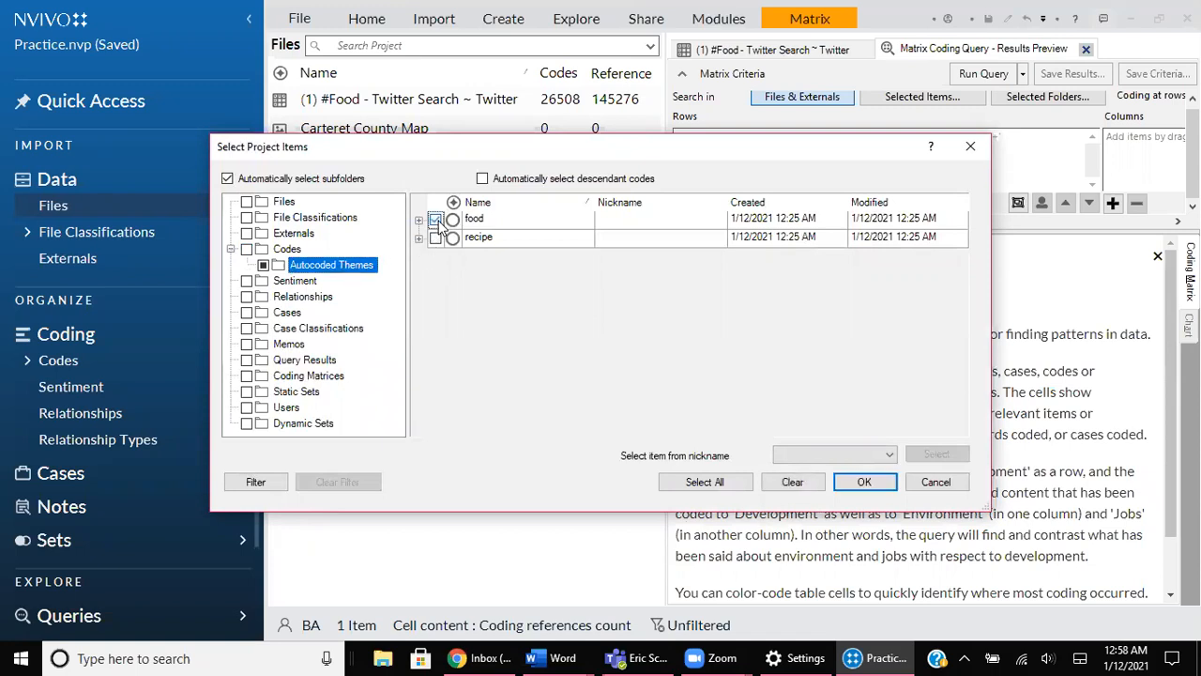
click(862, 482)
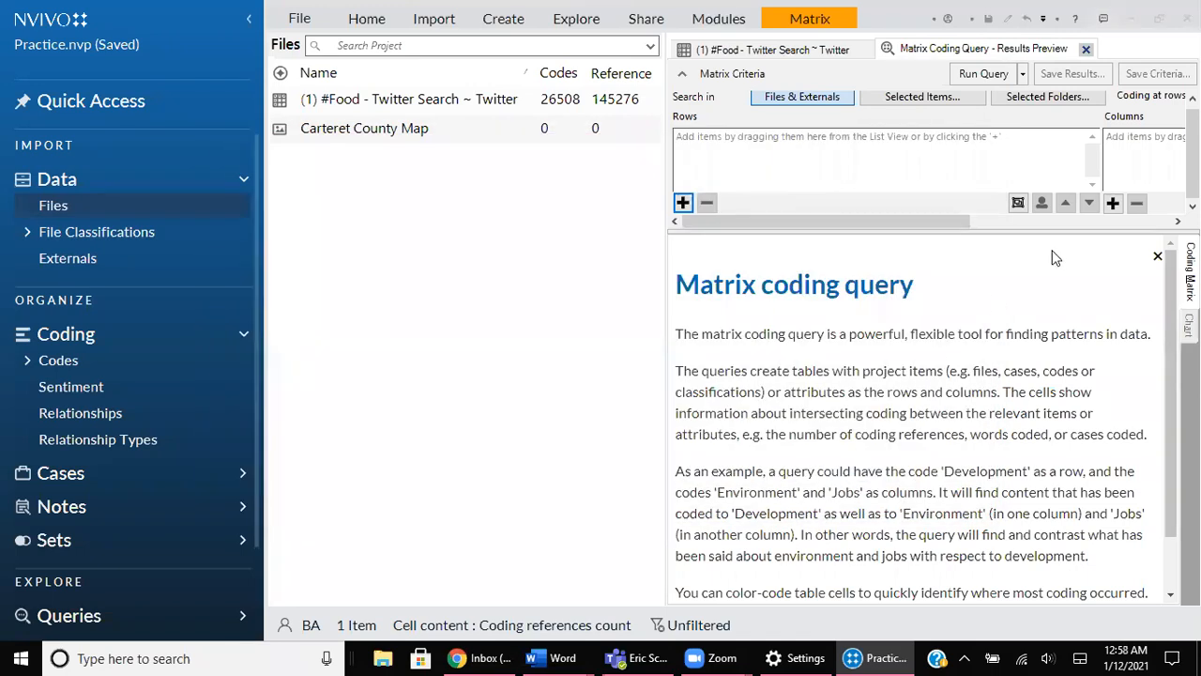
Add the Positive and Negative sentiment codes as the columns of the matrix coding query.
drag(892, 225, 989, 223)
click(936, 203)
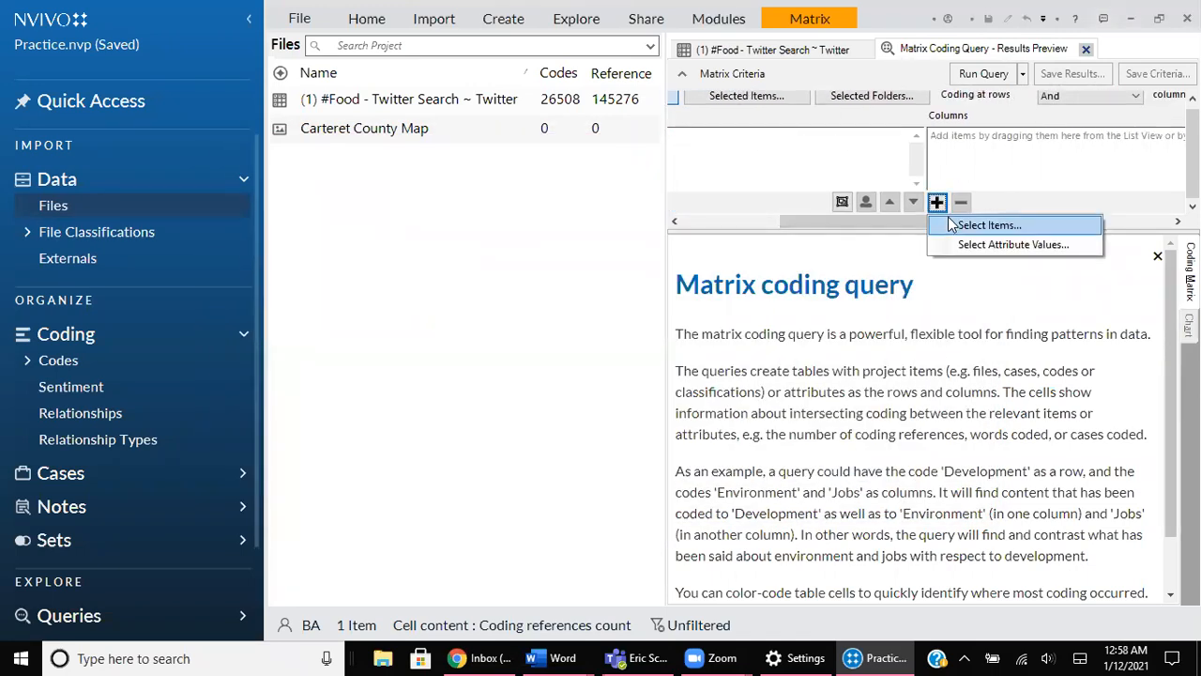
click(987, 226)
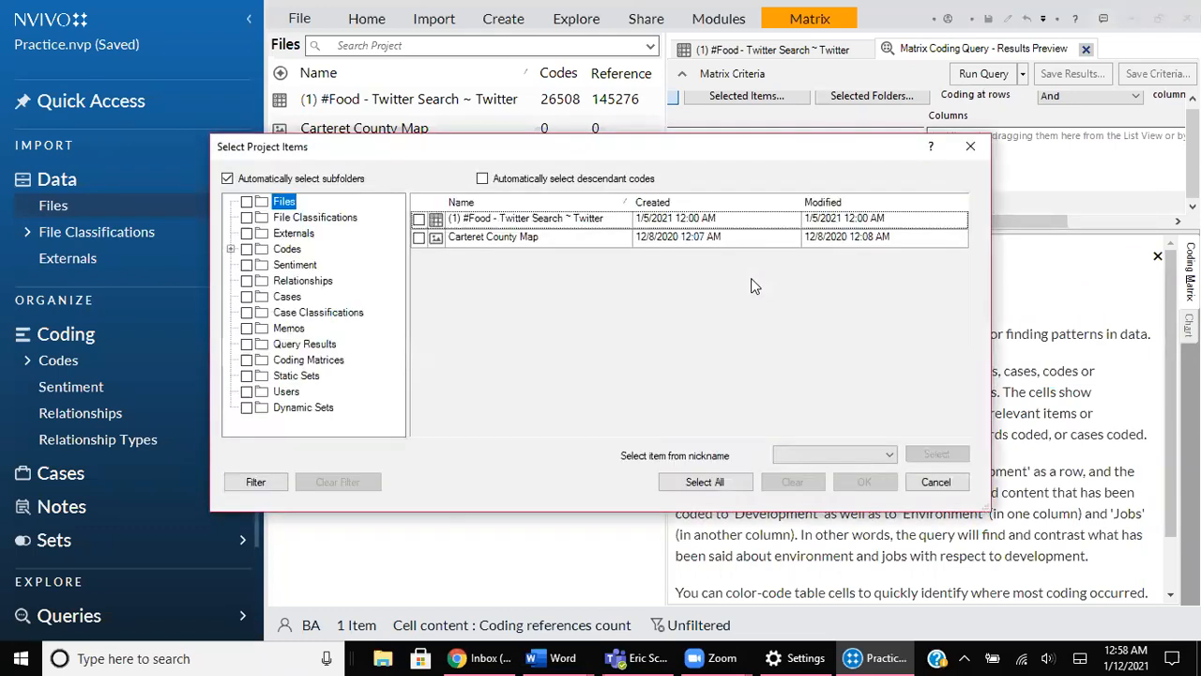
click(295, 266)
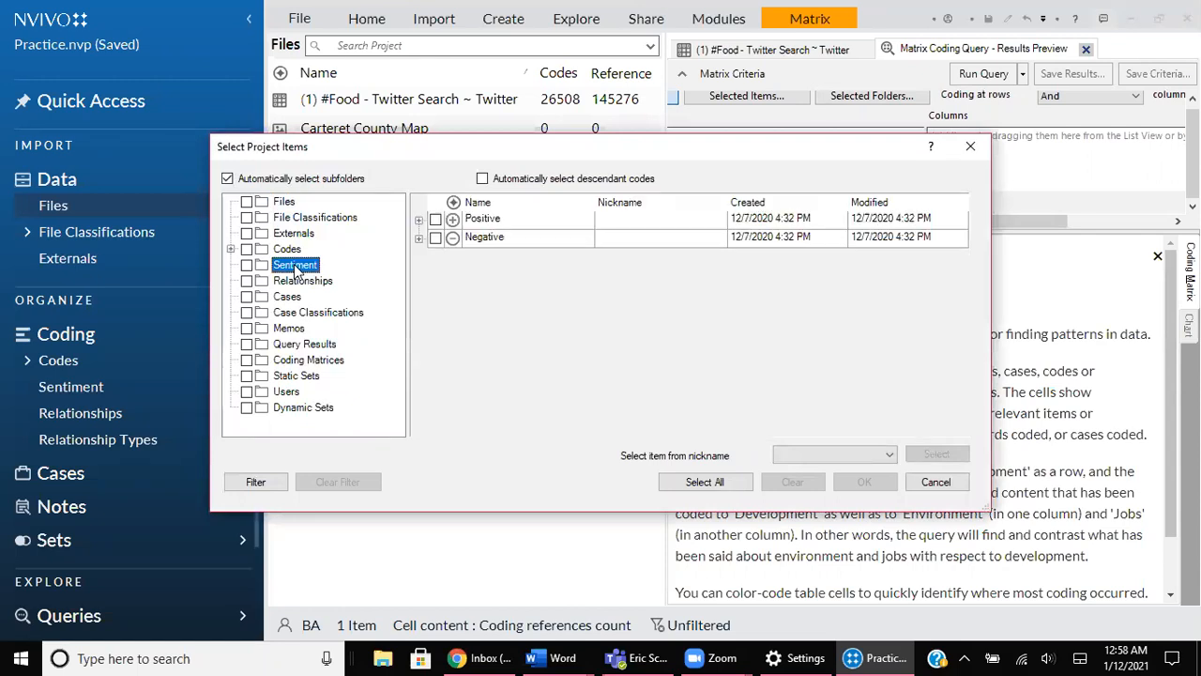
click(435, 219)
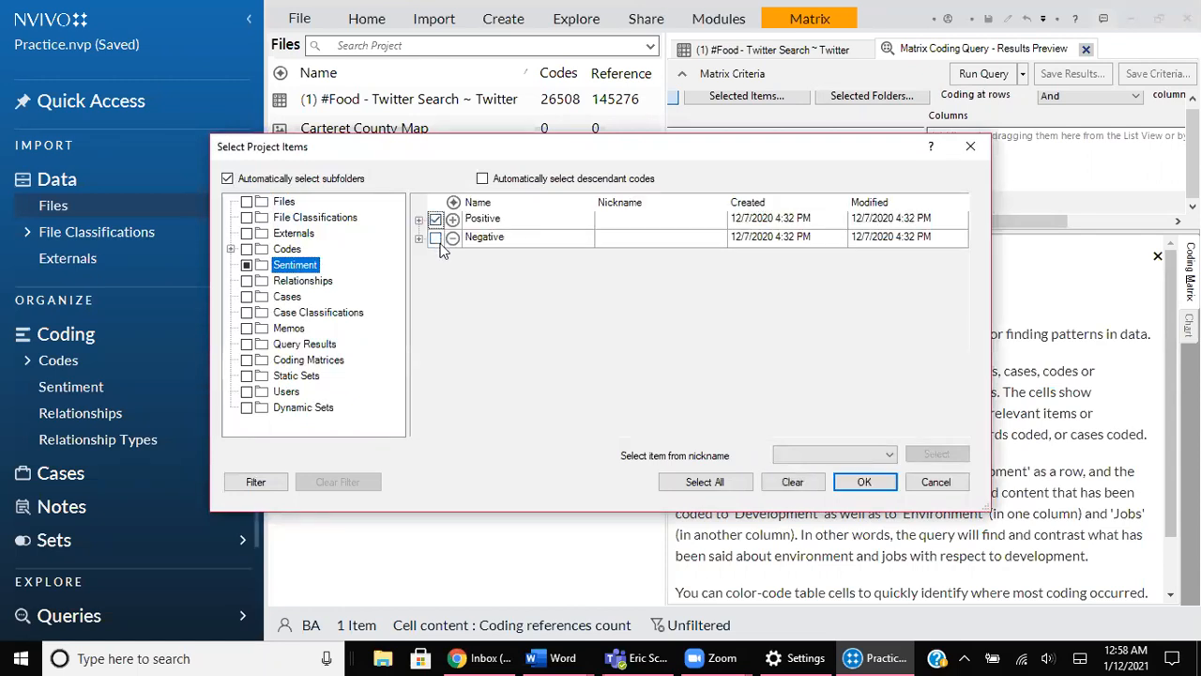
click(435, 237)
click(419, 220)
click(419, 219)
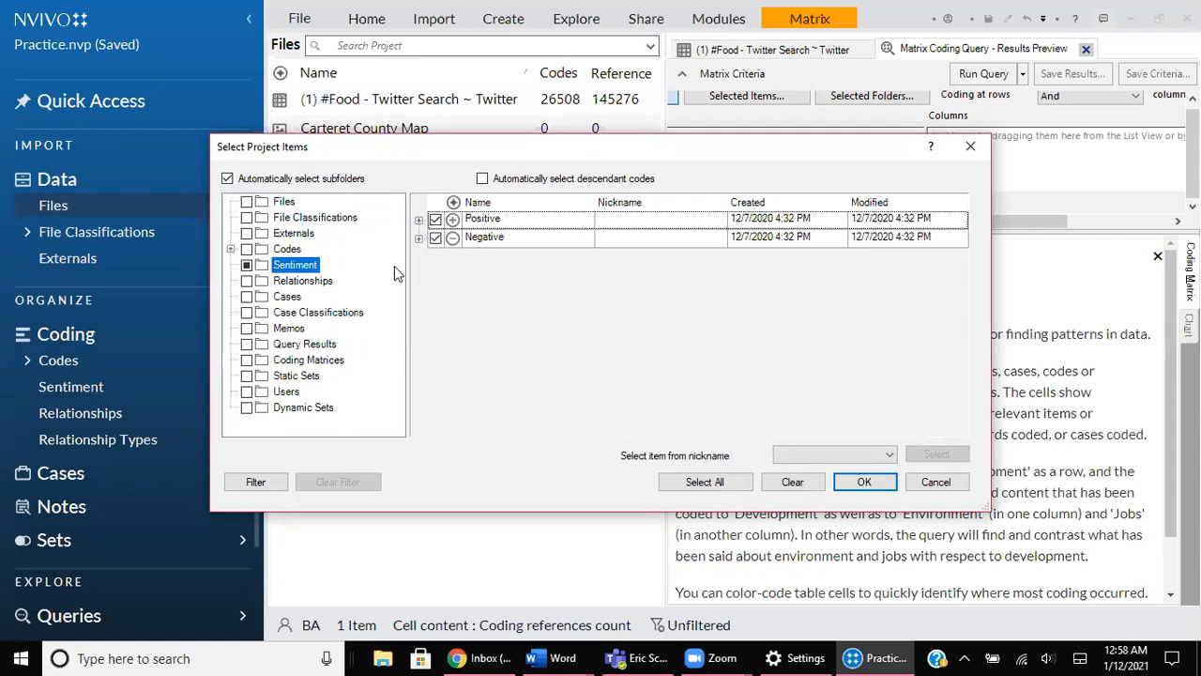
click(852, 485)
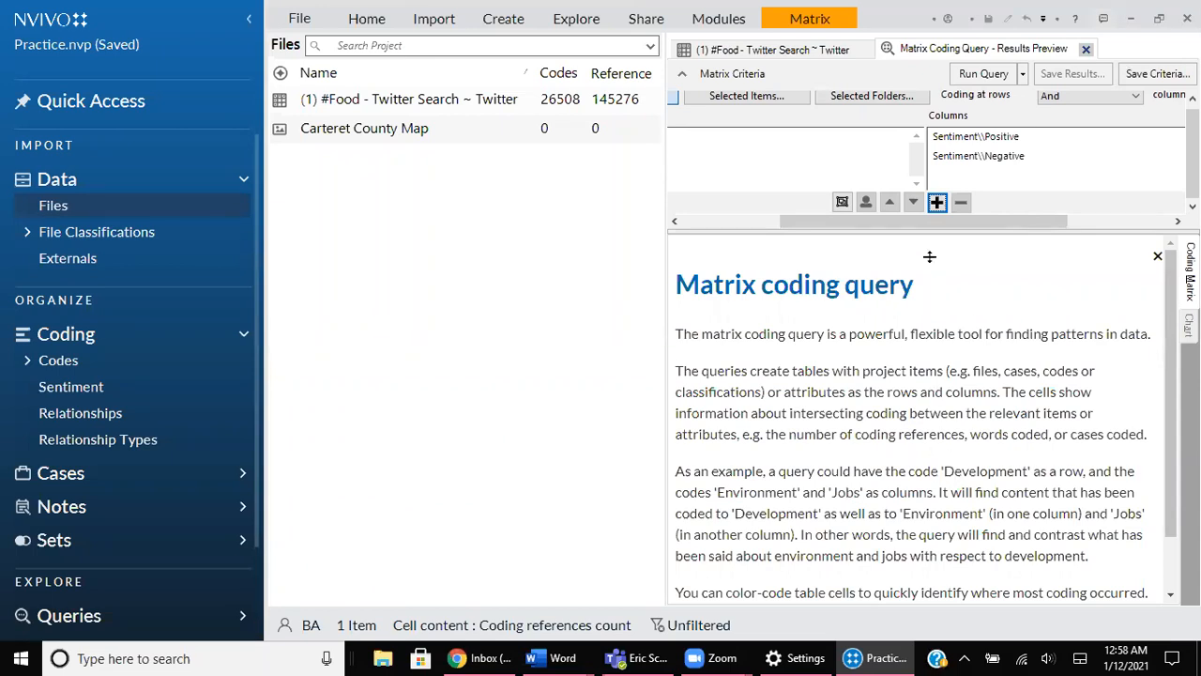
Run the matrix coding query, show its results as a chart, and rotate the chart to a nearly frontal view to inspect the Positive bar.
click(966, 74)
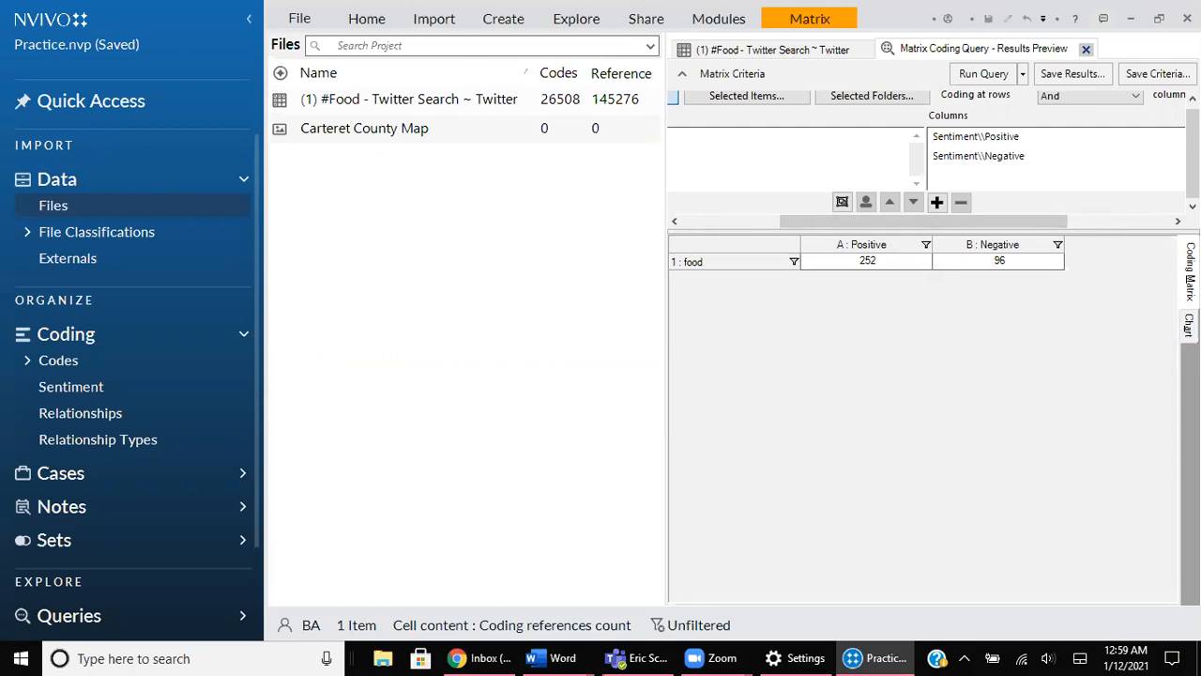
click(1189, 326)
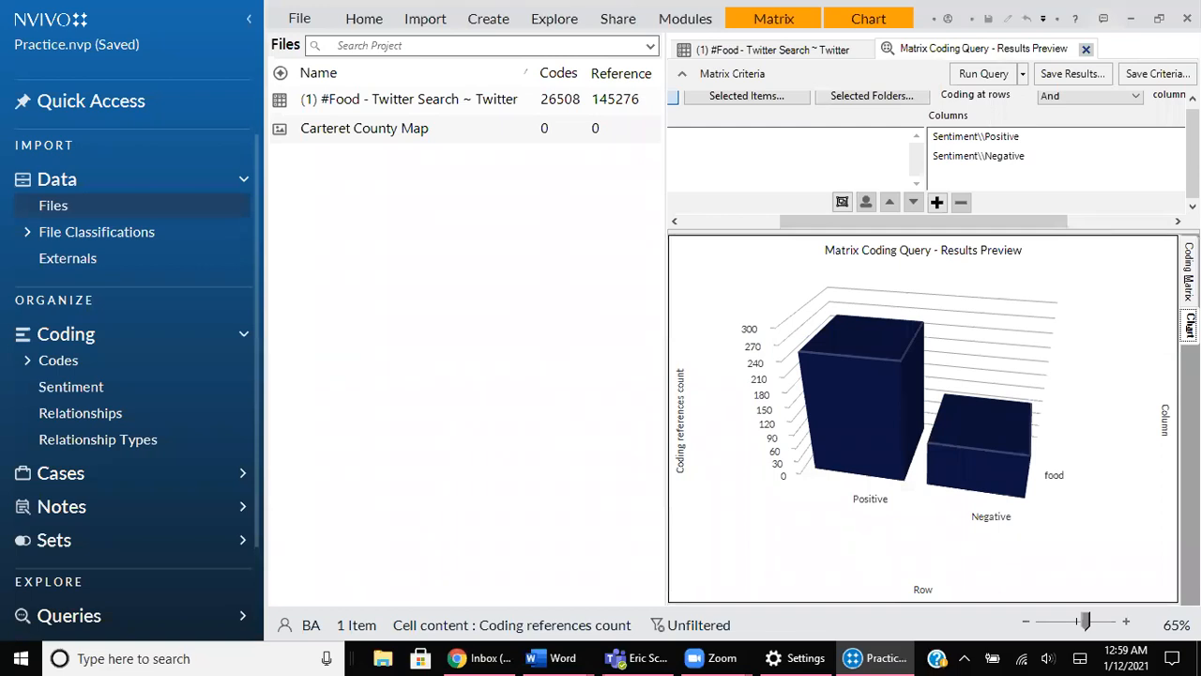
drag(1101, 348, 1091, 370)
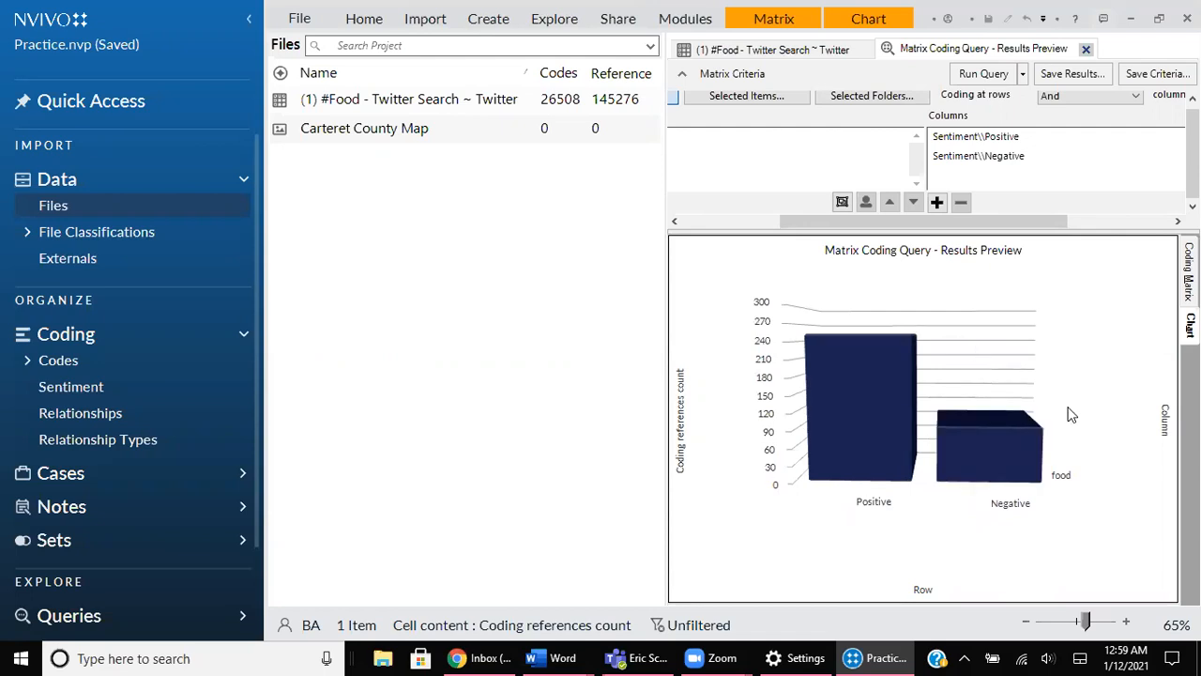
mouse_move(1048, 368)
mouse_down()
mouse_move(992, 360)
mouse_move(955, 372)
mouse_move(1091, 375)
mouse_move(1073, 343)
mouse_move(1029, 357)
mouse_move(1054, 371)
mouse_up()
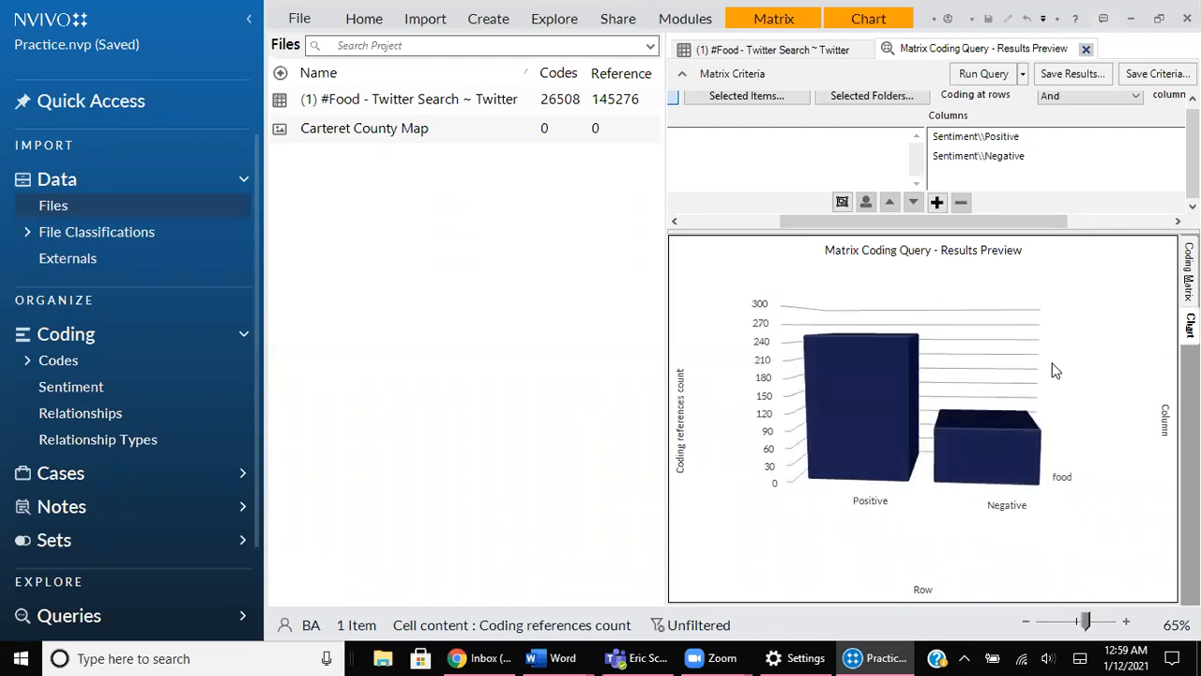
mouse_move(881, 434)
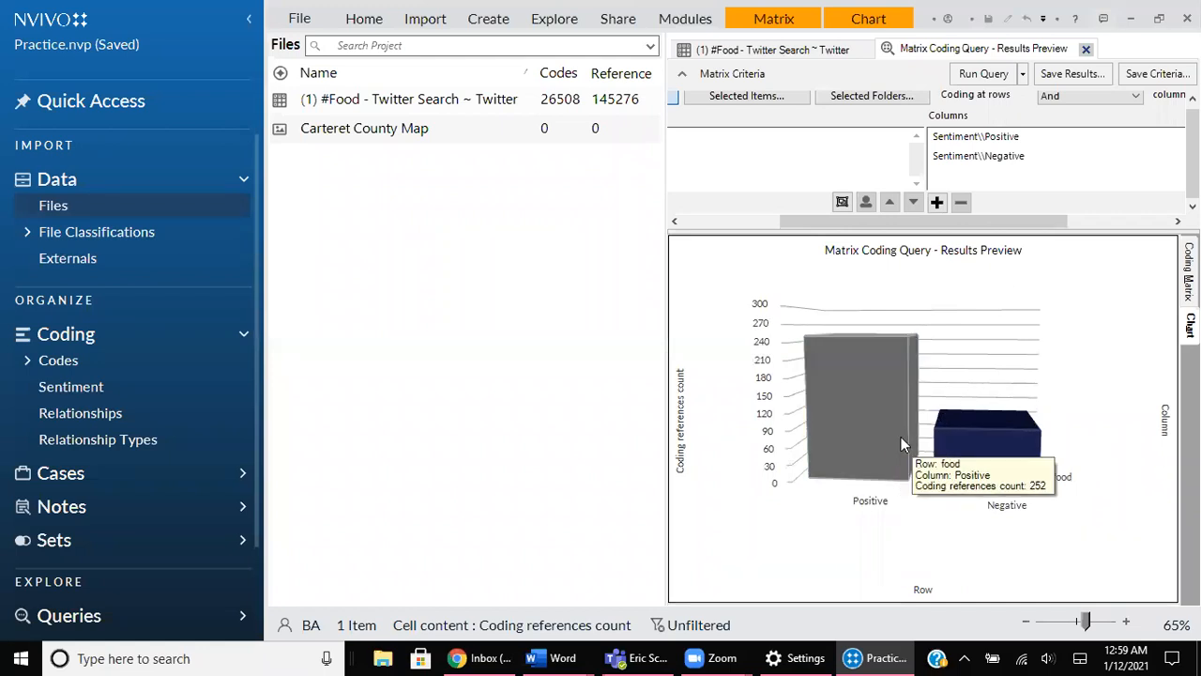